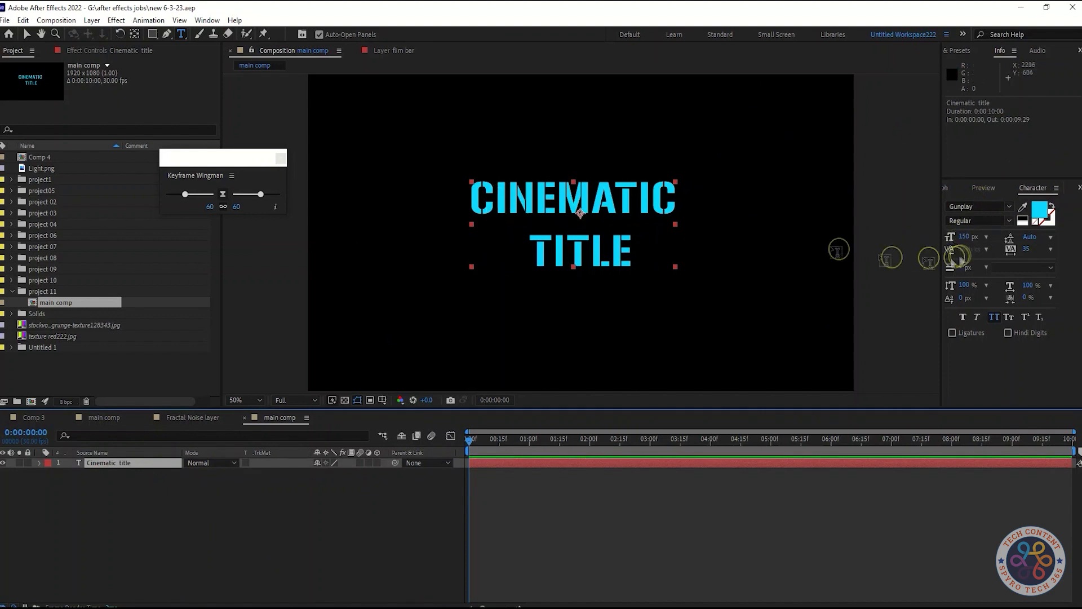
# Set the font size of the CINEMATIC TITLE text layer to 140 px.
pyautogui.doubleClick(580, 252)
pyautogui.click(1009, 206)
pyautogui.click(1009, 207)
pyautogui.click(137, 464)
pyautogui.click(962, 237)
pyautogui.write('140')
pyautogui.press('Return')
pyautogui.click(255, 520)
pyautogui.click(211, 471)
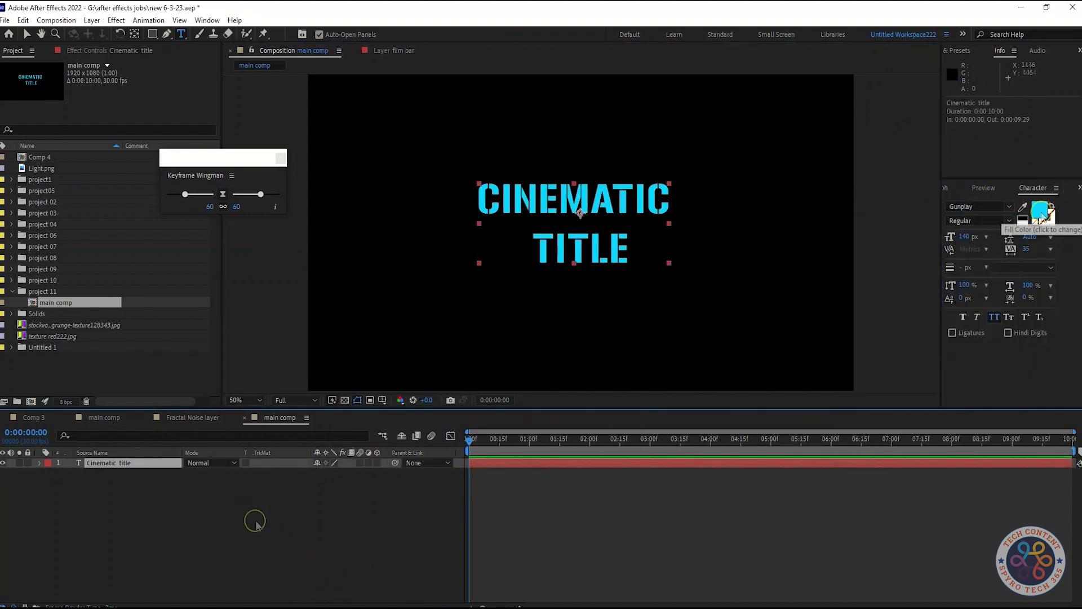
# Change the title text's fill color to black and its stroke color to white.
pyautogui.click(1039, 210)
pyautogui.moveTo(196, 218); pyautogui.dragTo(52, 372)
pyautogui.click(303, 218)
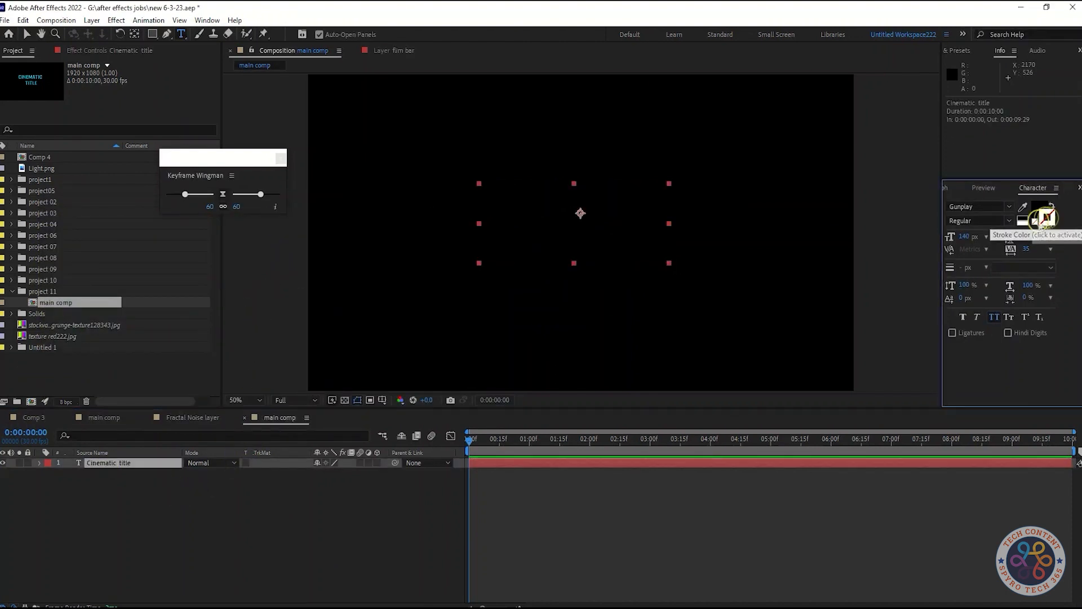
pyautogui.click(1049, 218)
pyautogui.moveTo(62, 309); pyautogui.dragTo(53, 213)
pyautogui.click(303, 219)
# Give the title text a 10 px stroke set to Fill Over Stroke.
pyautogui.click(128, 462)
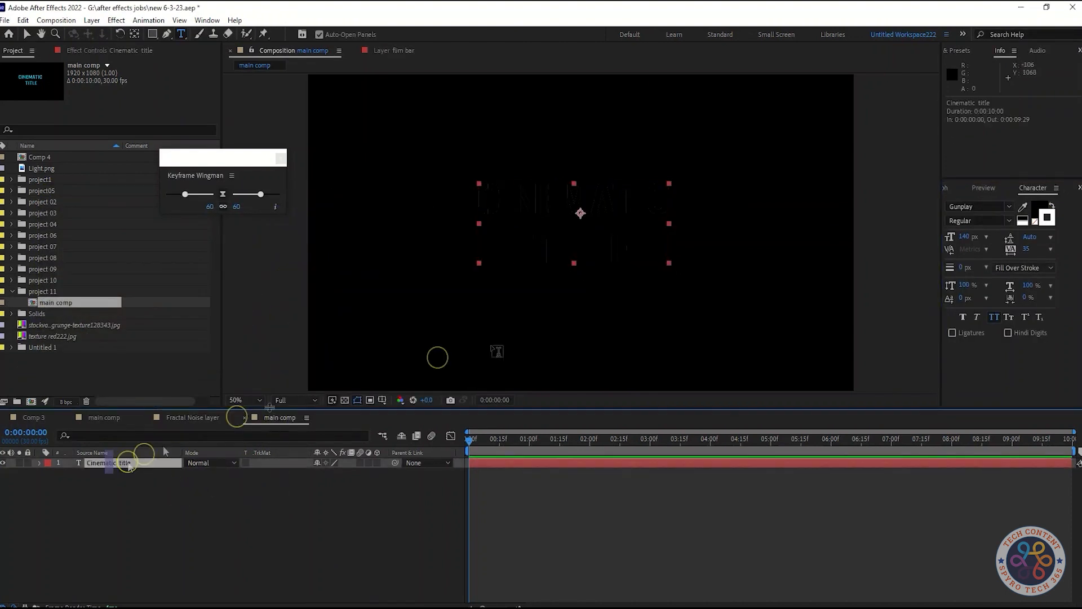
pyautogui.click(1034, 268)
pyautogui.click(1034, 267)
pyautogui.moveTo(961, 268); pyautogui.dragTo(971, 269)
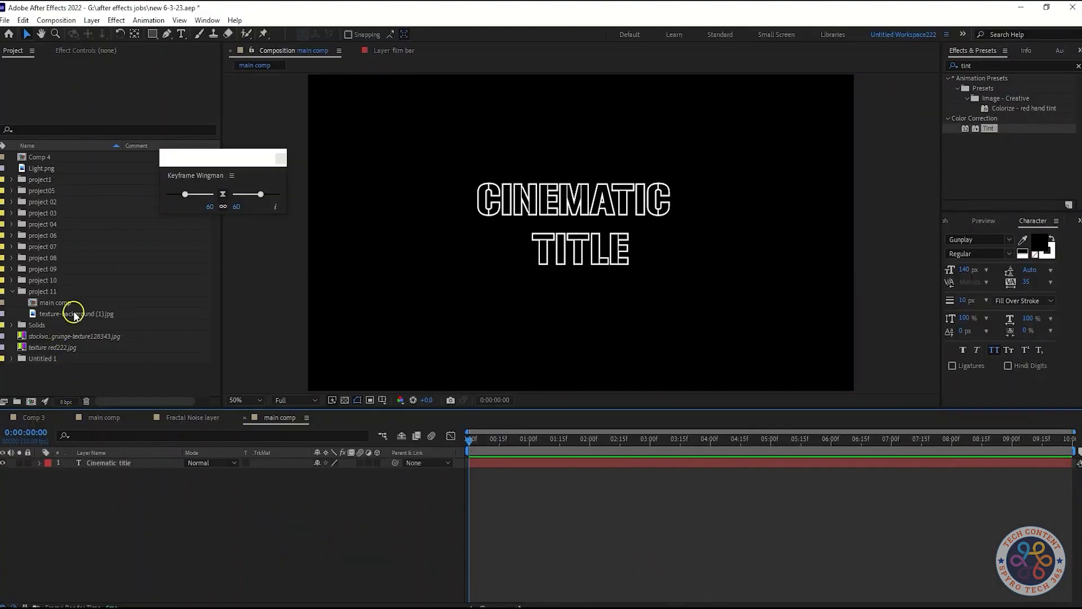
# Place texture-background (1).jpg beneath the title layer and set its track matte to Luma Matte from the Cinematic title layer.
pyautogui.moveTo(72, 314); pyautogui.dragTo(113, 551)
pyautogui.click(303, 474)
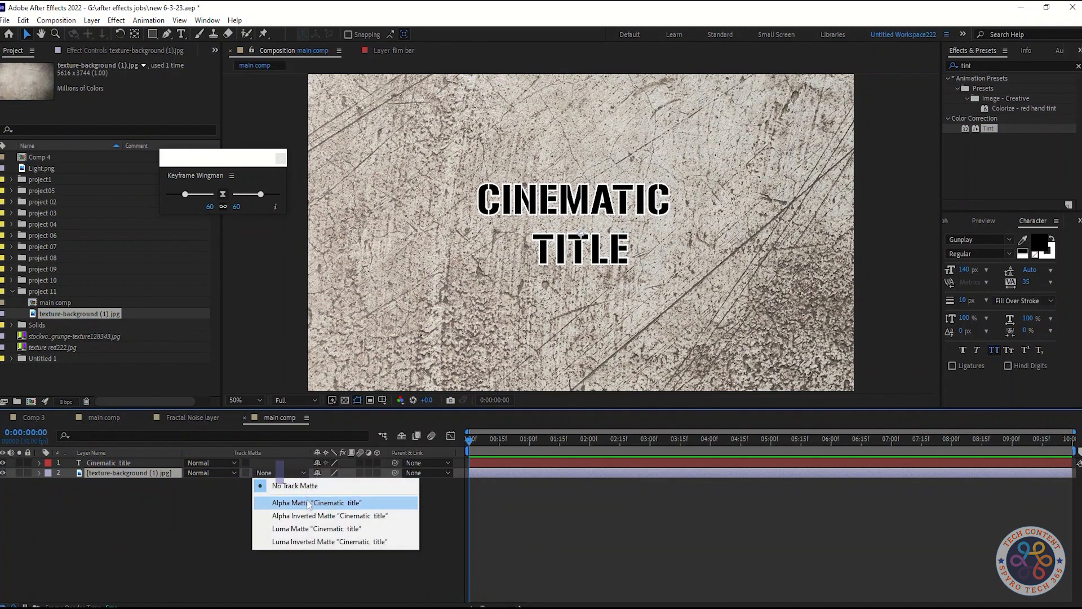
pyautogui.click(309, 529)
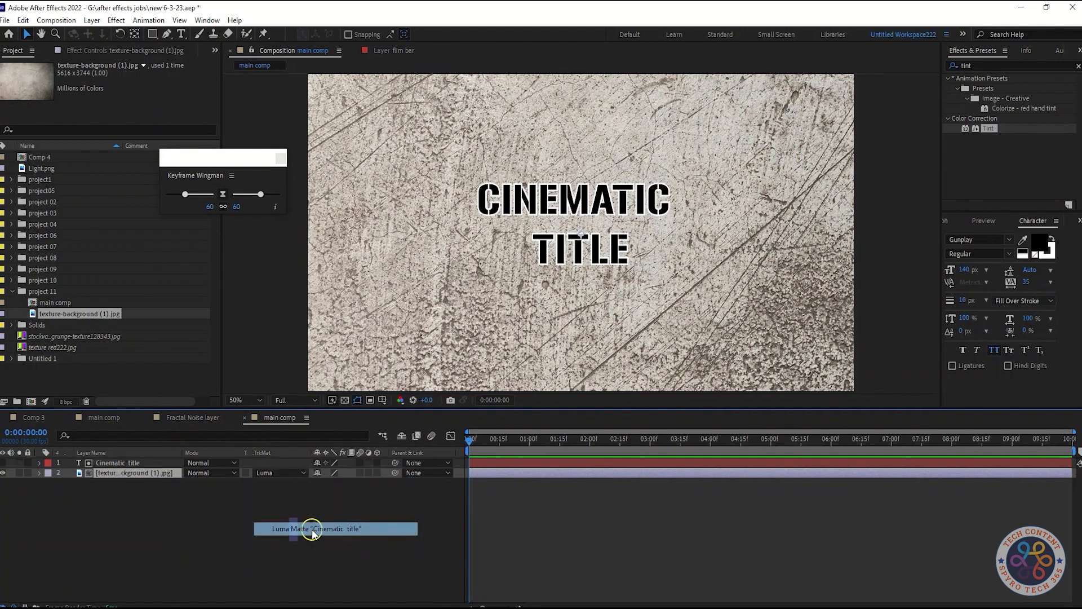
pyautogui.click(278, 522)
# Rename the texture-background (1).jpg layer in the main comp as texture.jpg.
pyautogui.click(138, 453)
pyautogui.click(141, 463)
pyautogui.rightClick(143, 472)
pyautogui.click(164, 454)
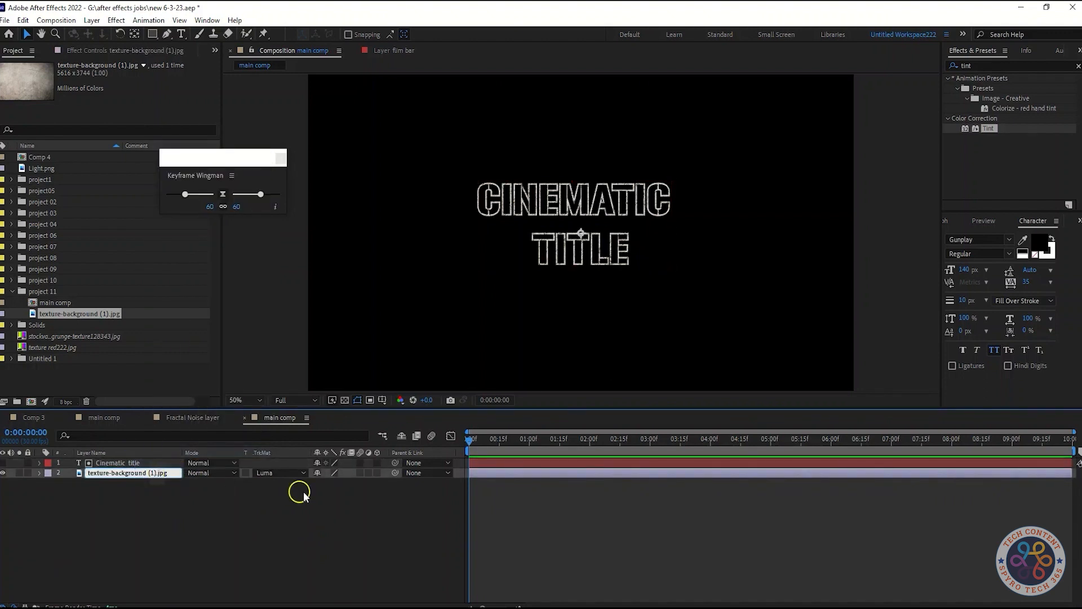
pyautogui.press('BackSpace')
pyautogui.press('BackSpace')
pyautogui.press('BackSpace')
pyautogui.press('BackSpace')
pyautogui.press('BackSpace')
pyautogui.press('BackSpace')
pyautogui.press('BackSpace')
pyautogui.press('BackSpace')
pyautogui.press('BackSpace')
pyautogui.press('BackSpace')
pyautogui.press('BackSpace')
pyautogui.press('BackSpace')
pyautogui.press('BackSpace')
pyautogui.press('BackSpace')
pyautogui.press('BackSpace')
pyautogui.click(268, 518)
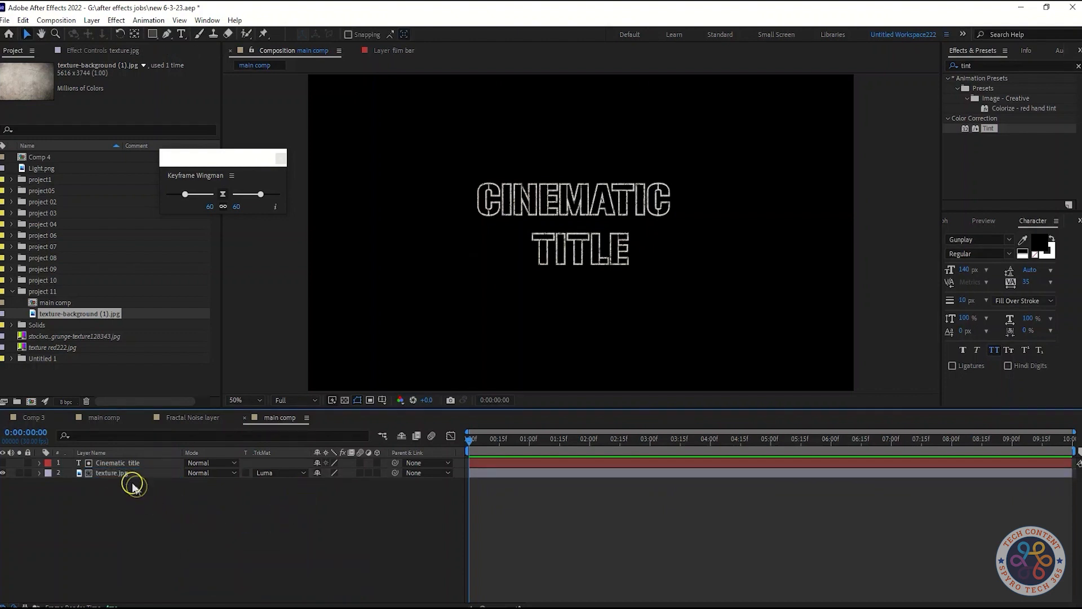
# Pre-compose the Cinematic title layer as "Cinematic title Text Comp 1", moving all attributes into the new composition.
pyautogui.click(135, 464)
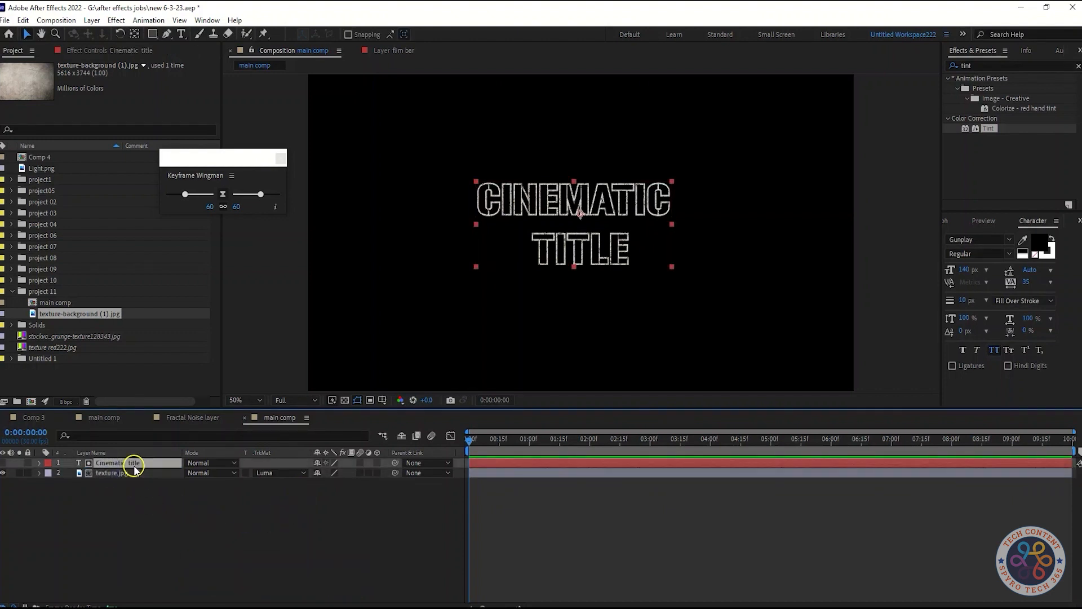
pyautogui.click(134, 503)
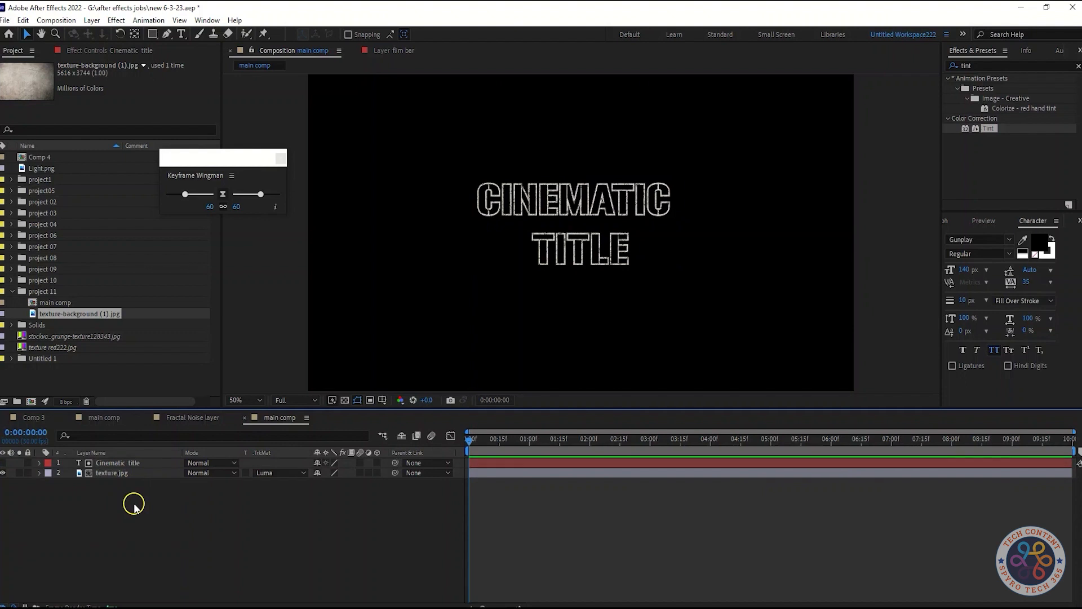
pyautogui.click(136, 463)
pyautogui.rightClick(138, 464)
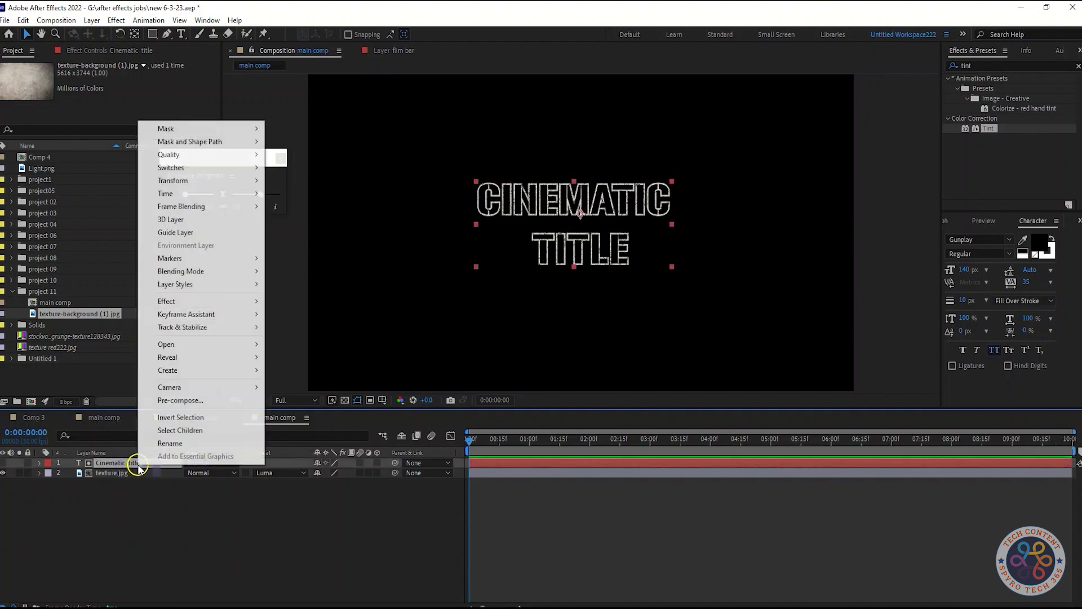
pyautogui.click(203, 401)
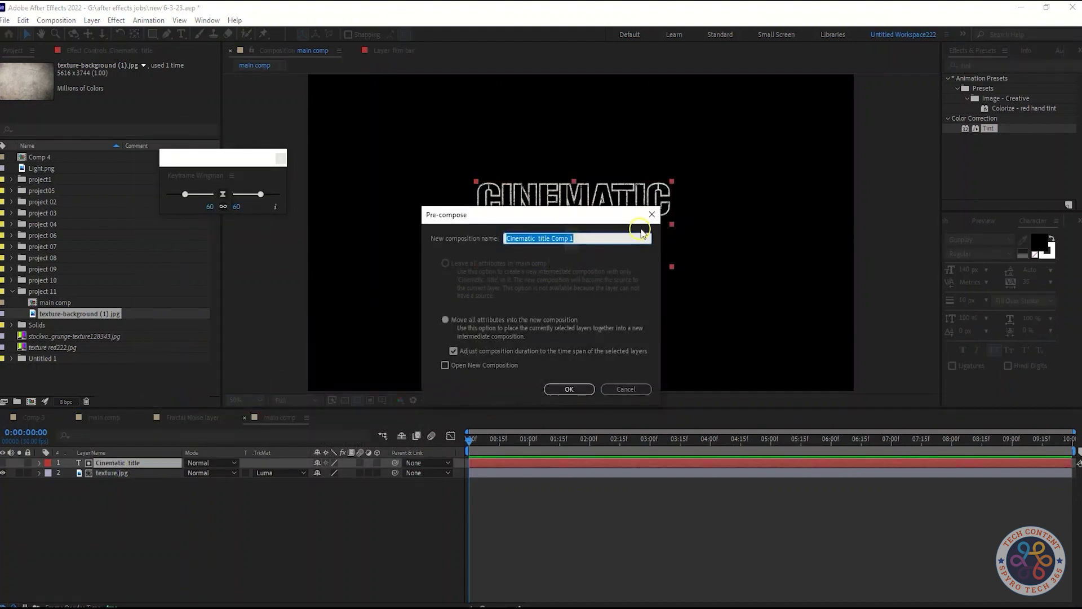
pyautogui.press('End')
pyautogui.press('BackSpace')
pyautogui.press('BackSpace')
pyautogui.press('BackSpace')
pyautogui.press('BackSpace')
pyautogui.press('BackSpace')
pyautogui.press('BackSpace')
pyautogui.press('BackSpace')
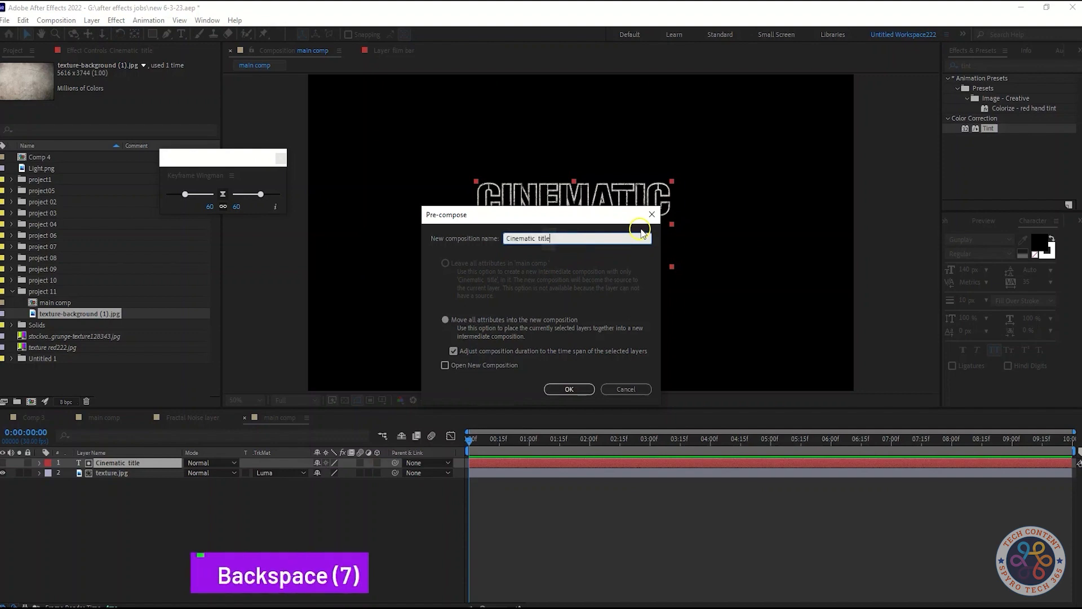
pyautogui.write('Text ')
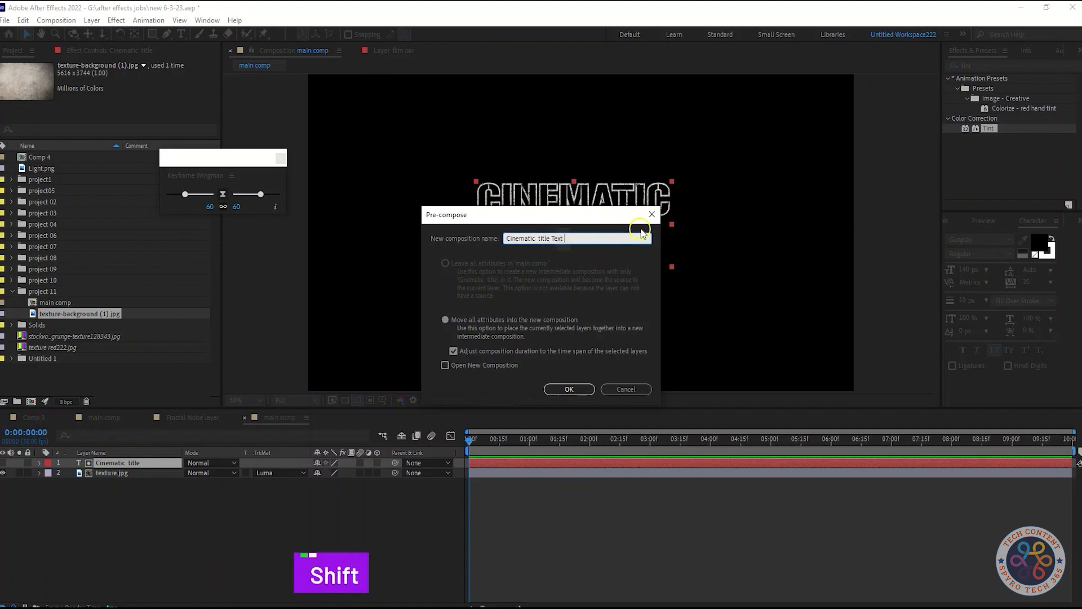
pyautogui.write('Comp 1')
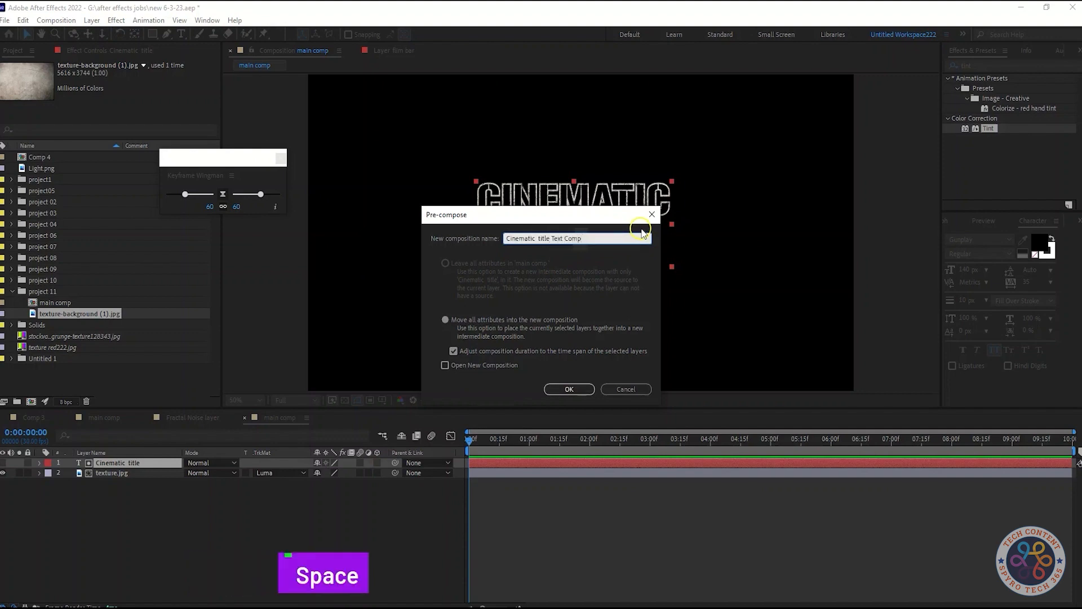
pyautogui.click(565, 392)
pyautogui.click(175, 516)
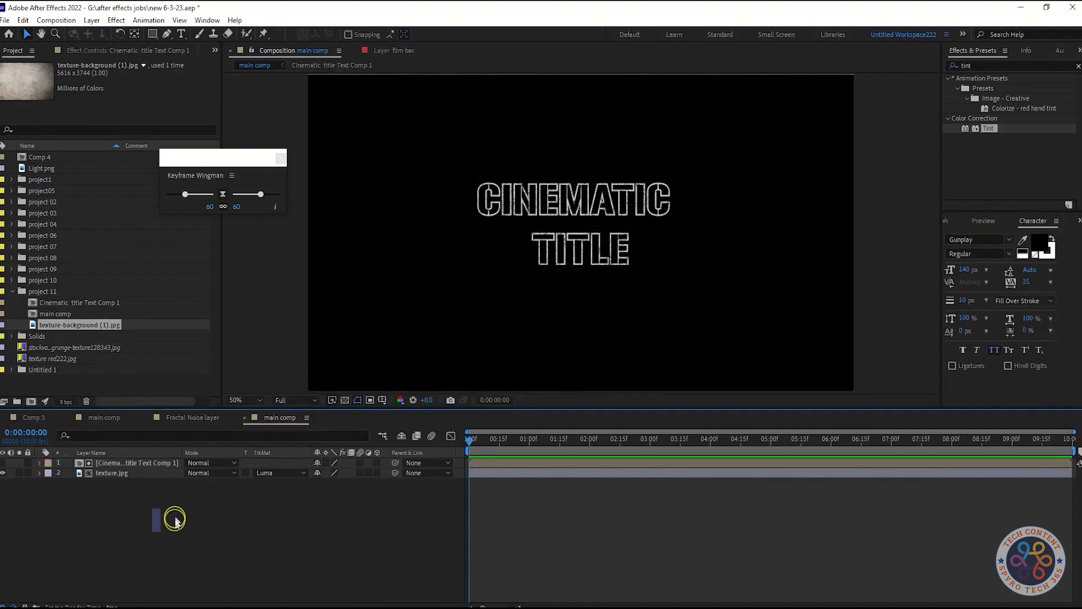
# Add a second instance of Cinematic title Text Comp 1 at the top of the main comp's layer stack.
pyautogui.click(144, 464)
pyautogui.click(86, 302)
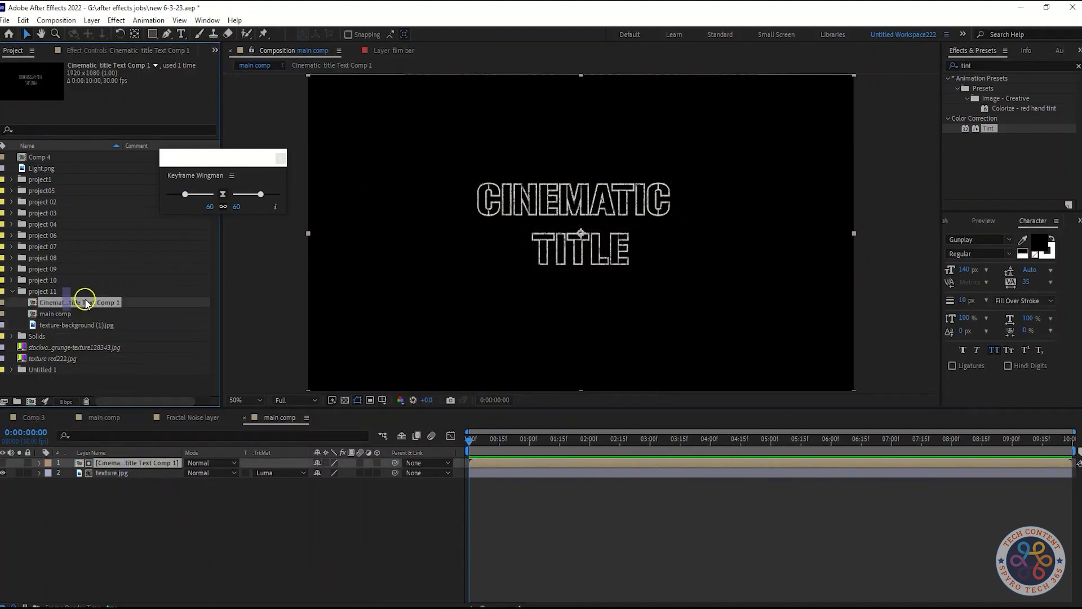
pyautogui.moveTo(85, 303); pyautogui.dragTo(127, 463)
pyautogui.click(126, 495)
# Duplicate the texture.jpg layer and place the copy directly below the topmost text comp layer.
pyautogui.moveTo(79, 324)
pyautogui.mouseDown()
pyautogui.moveTo(116, 475)
pyautogui.moveTo(96, 314)
pyautogui.mouseUp()
pyautogui.click(113, 482)
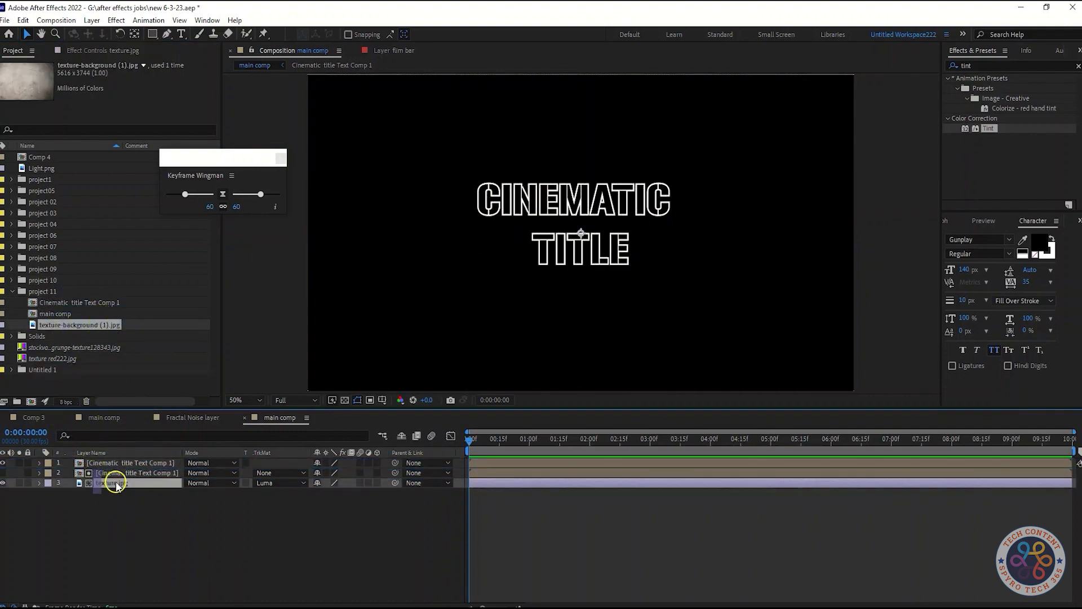
pyautogui.hotkey('ctrl', 'd')
pyautogui.moveTo(112, 482)
pyautogui.mouseDown()
pyautogui.moveTo(109, 460)
pyautogui.moveTo(113, 471)
pyautogui.mouseUp()
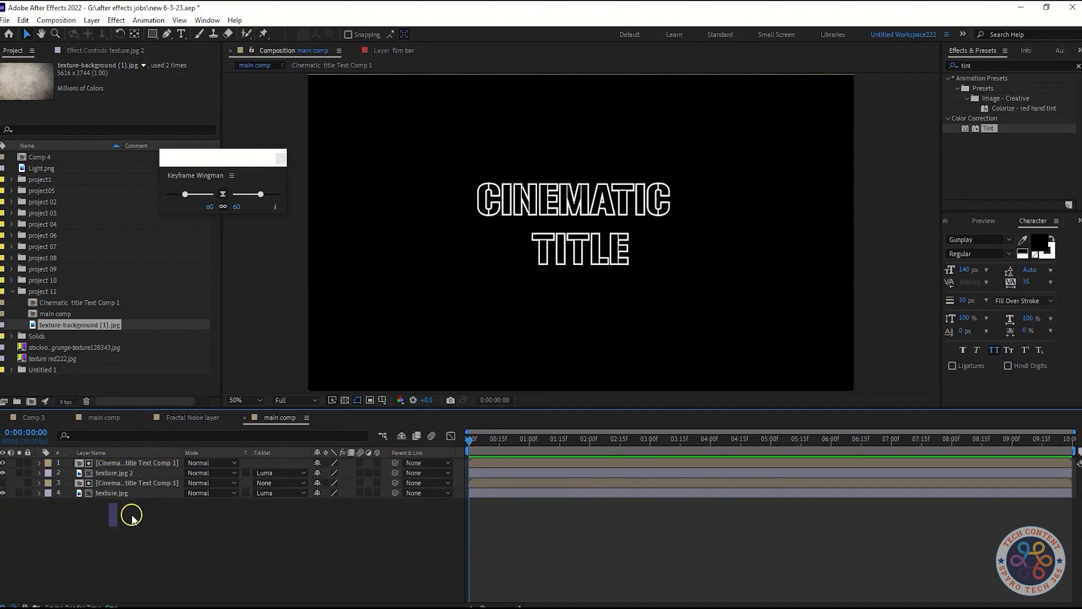
# Remove the track matte from texture.jpg 2 and rename the topmost layer as "Cinematic title Text Comp 2".
pyautogui.click(267, 473)
pyautogui.click(273, 503)
pyautogui.click(272, 473)
pyautogui.click(277, 486)
pyautogui.click(158, 463)
pyautogui.click(161, 472)
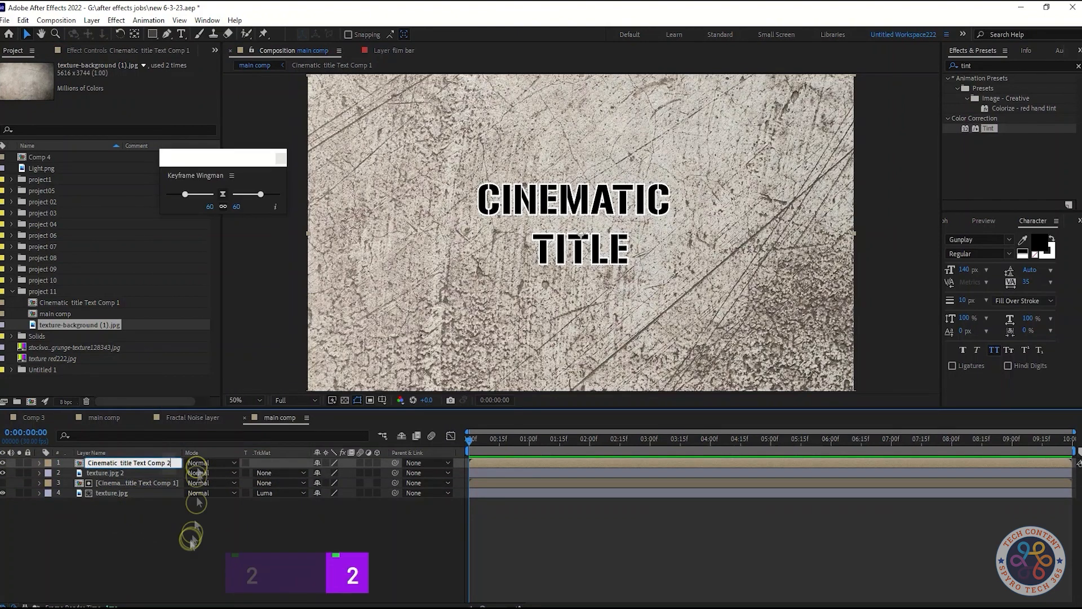
# Set the track matte of texture.jpg 2 to Luma Matte from Cinematic title Text Comp 2.
pyautogui.click(291, 473)
pyautogui.click(293, 502)
pyautogui.click(294, 474)
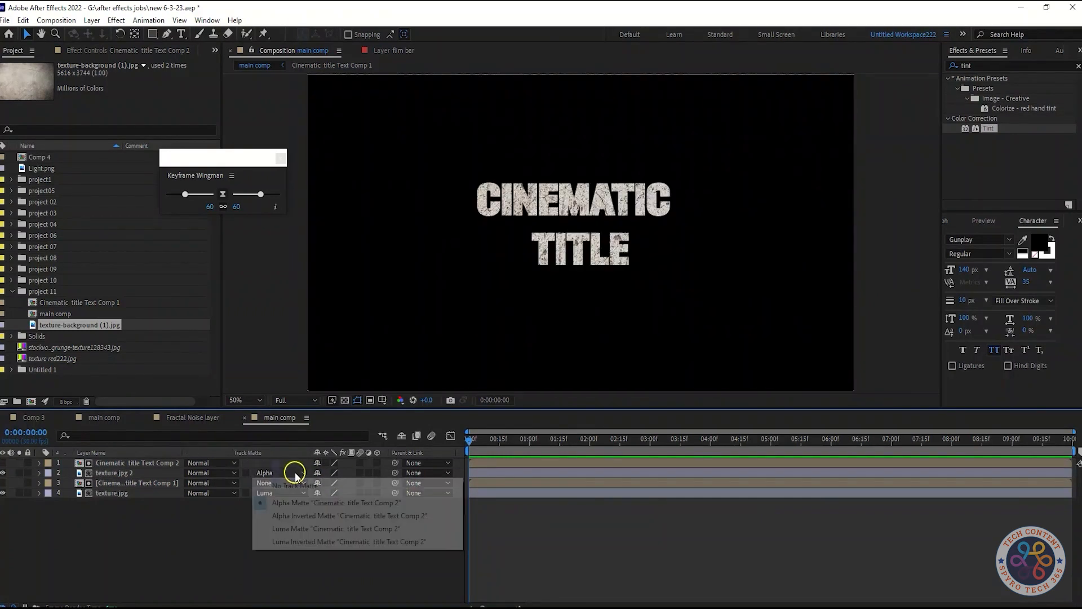
pyautogui.click(302, 530)
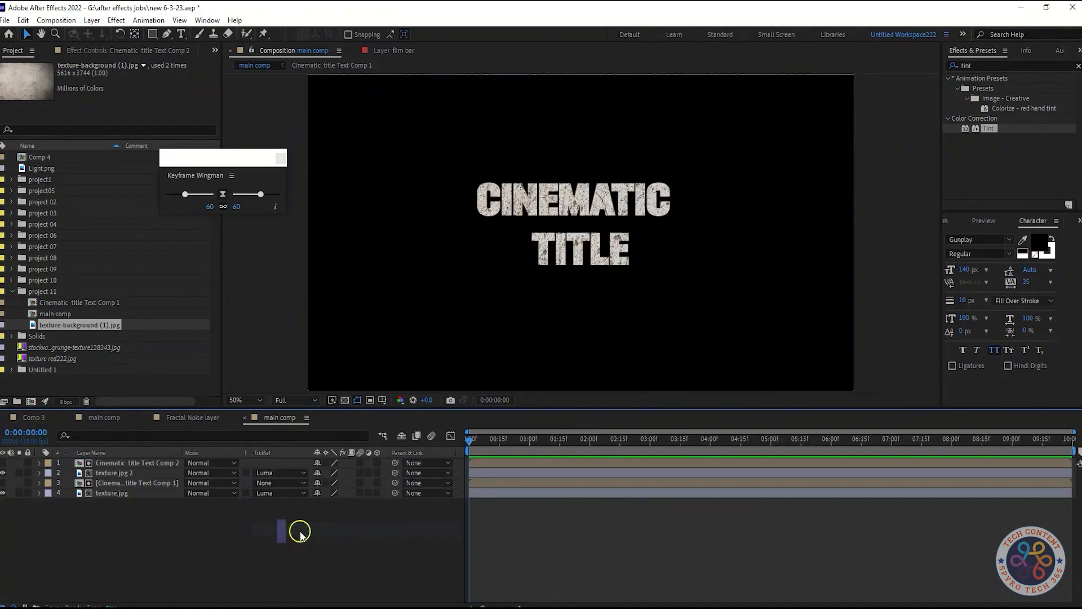
# Apply the Invert effect to the Cinematic title Text Comp 2 layer.
pyautogui.click(155, 463)
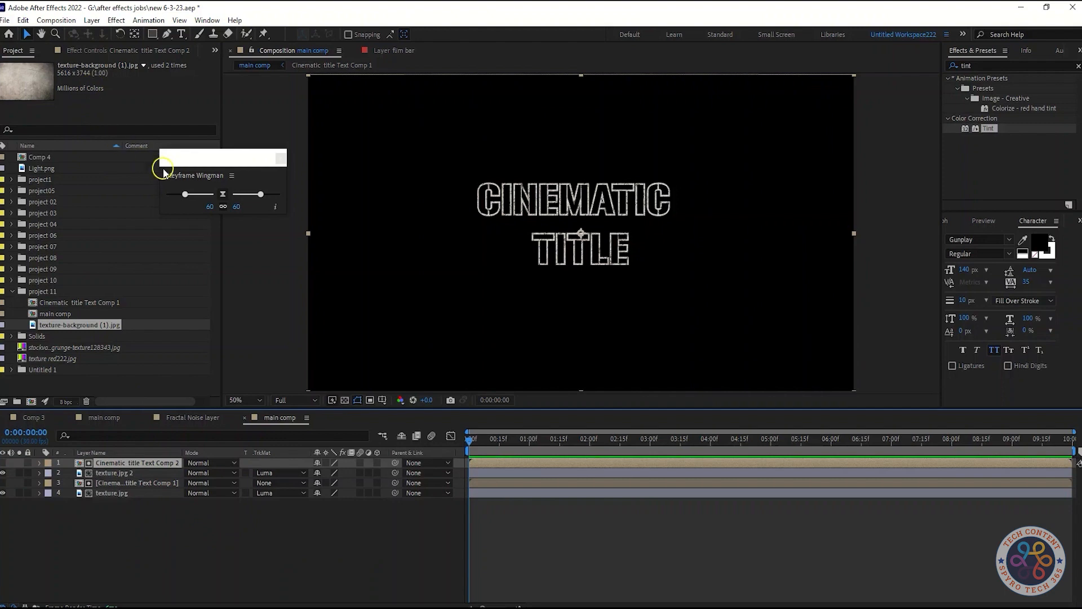
pyautogui.hotkey('shift', 'Tab')
pyautogui.write('in')
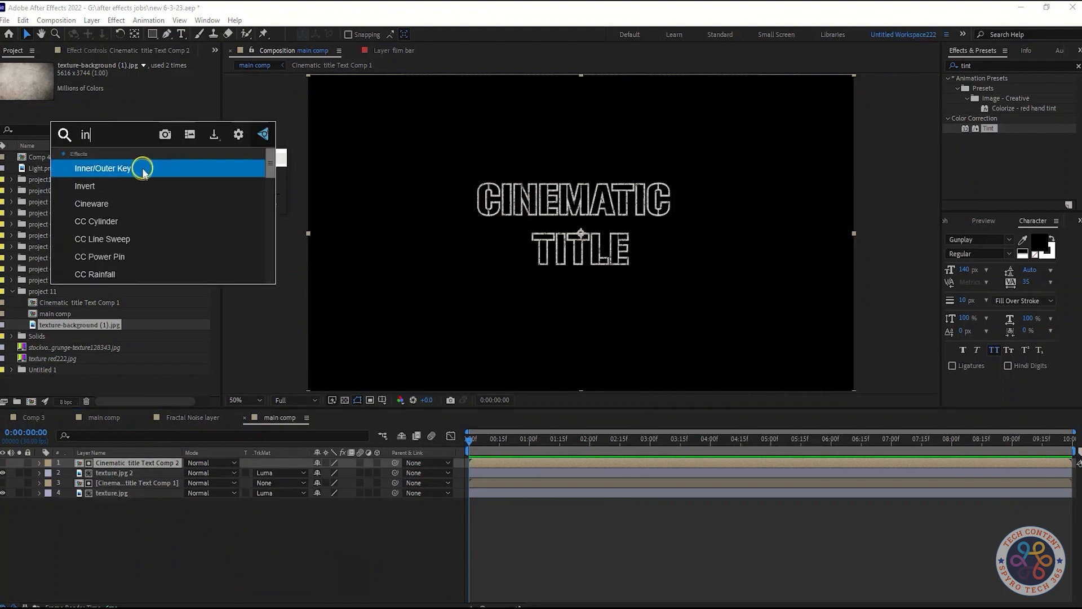
pyautogui.click(134, 202)
pyautogui.click(303, 555)
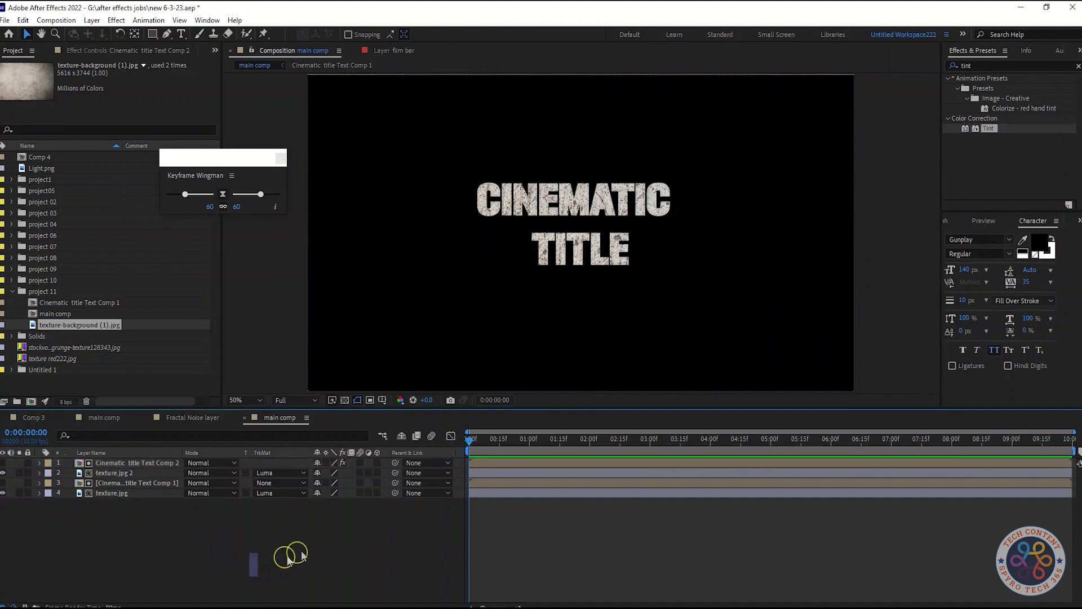
pyautogui.click(279, 473)
pyautogui.click(198, 545)
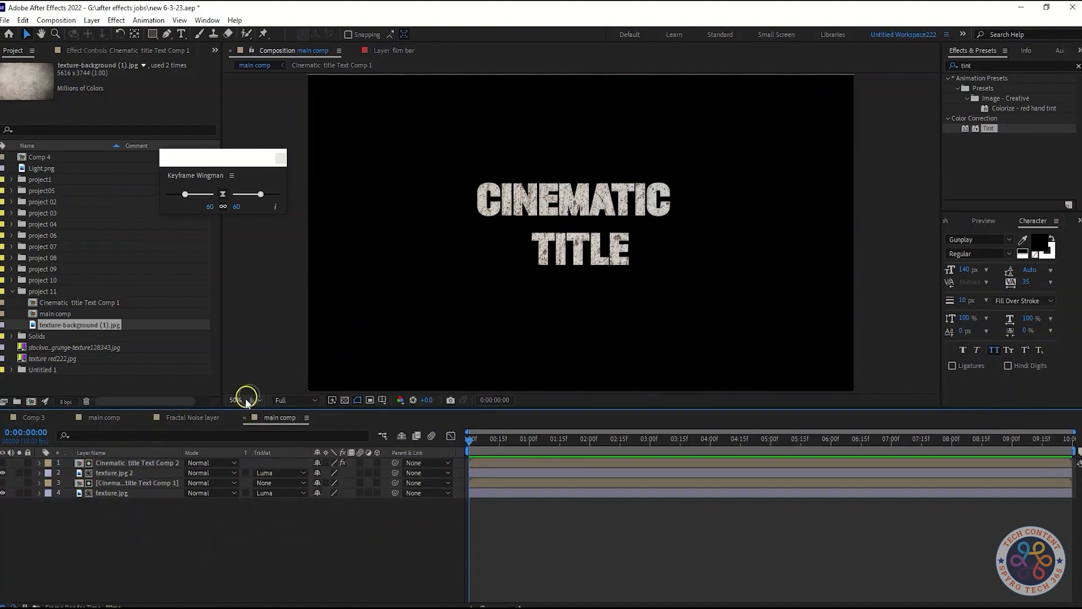
# Pre-compose the lower text comp layer together with its texture.jpg layer as "comp 1".
pyautogui.scroll(1, 692, 247)
pyautogui.moveTo(694, 249); pyautogui.dragTo(689, 284)
pyautogui.click(125, 494)
pyautogui.keyDown('shift'); pyautogui.click(126, 484); pyautogui.keyUp('shift')
pyautogui.rightClick(125, 484)
pyautogui.click(174, 424)
pyautogui.write('comp 1')
pyautogui.click(569, 389)
# Pre-compose Cinematic title Text Comp 2 together with texture.jpg 2 as "comp2".
pyautogui.click(141, 473)
pyautogui.keyDown('shift'); pyautogui.click(141, 463); pyautogui.keyUp('shift')
pyautogui.hotkey('ctrl', 'shift', 'c')
pyautogui.write('comp2')
pyautogui.press('Return')
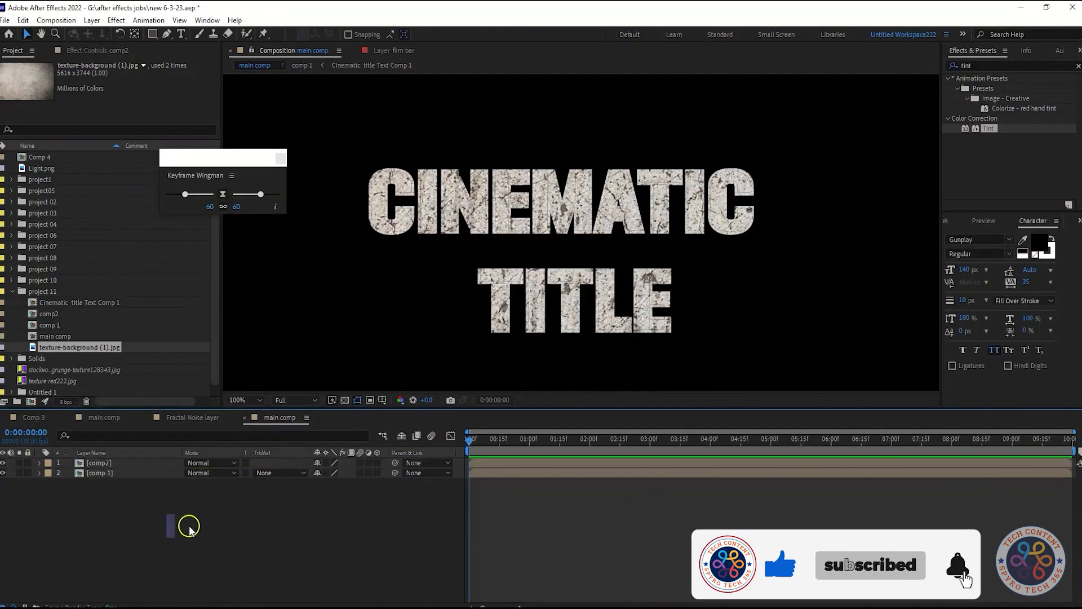
# Add a Satin layer style to the comp 1 layer.
pyautogui.click(162, 473)
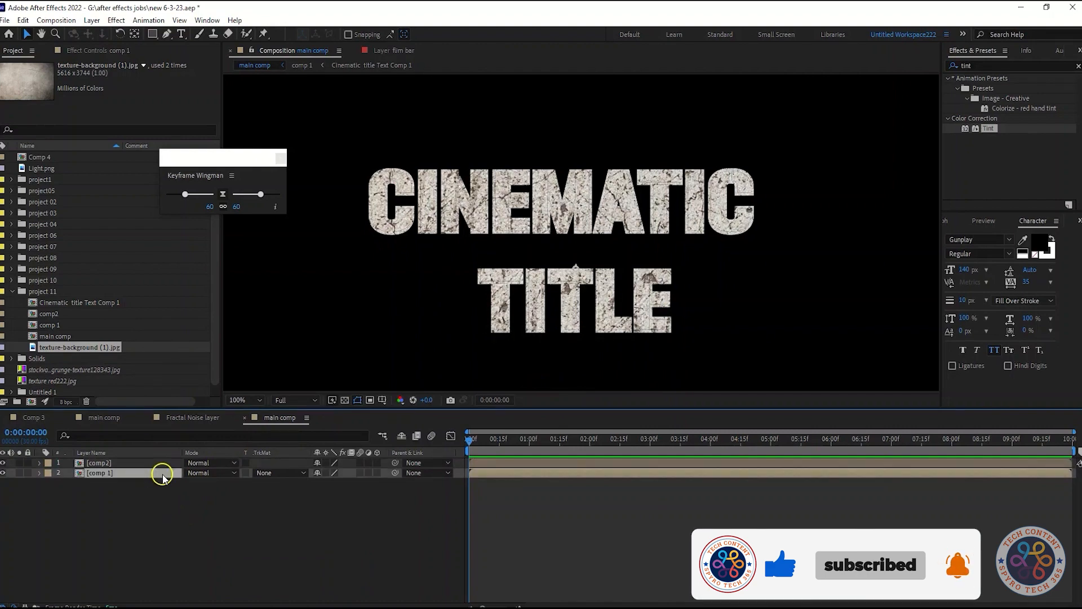
pyautogui.rightClick(163, 477)
pyautogui.moveTo(242, 294)
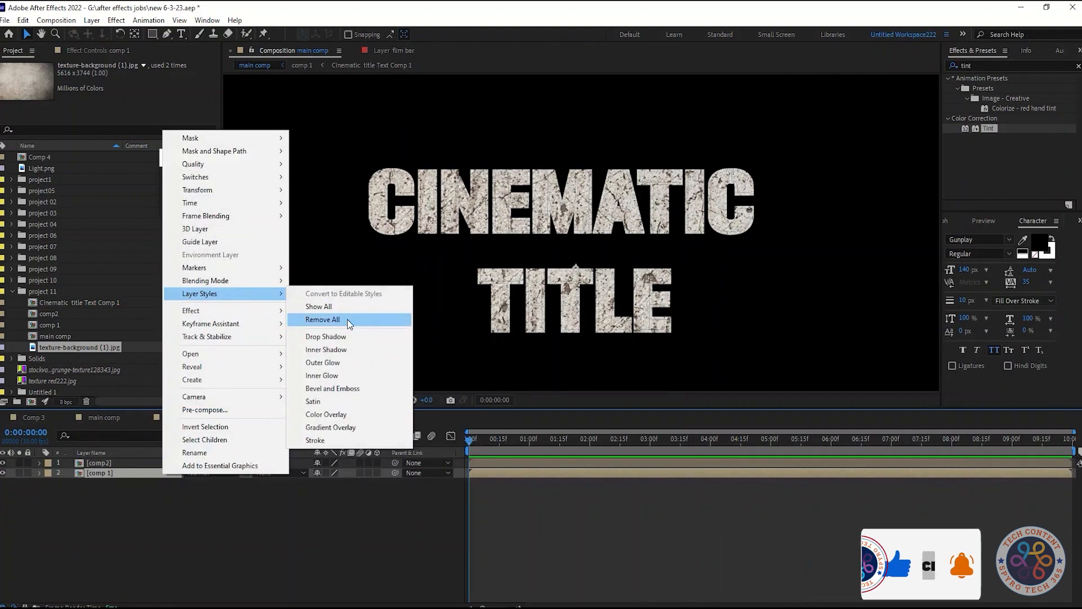
pyautogui.click(340, 404)
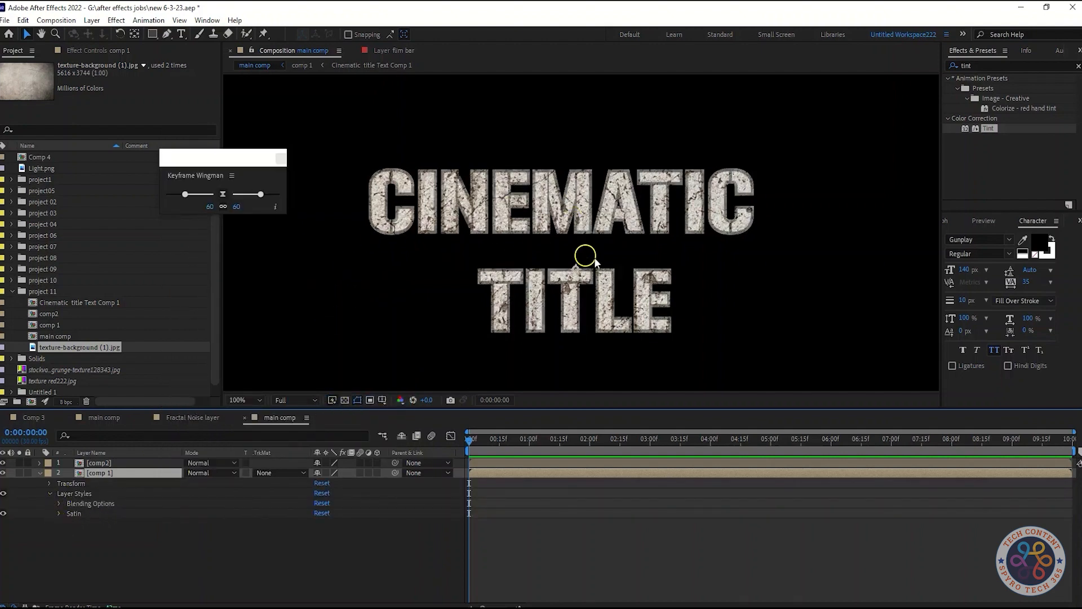
# Reduce the distance of comp 1's Satin style and set its size to 6.
pyautogui.click(58, 513)
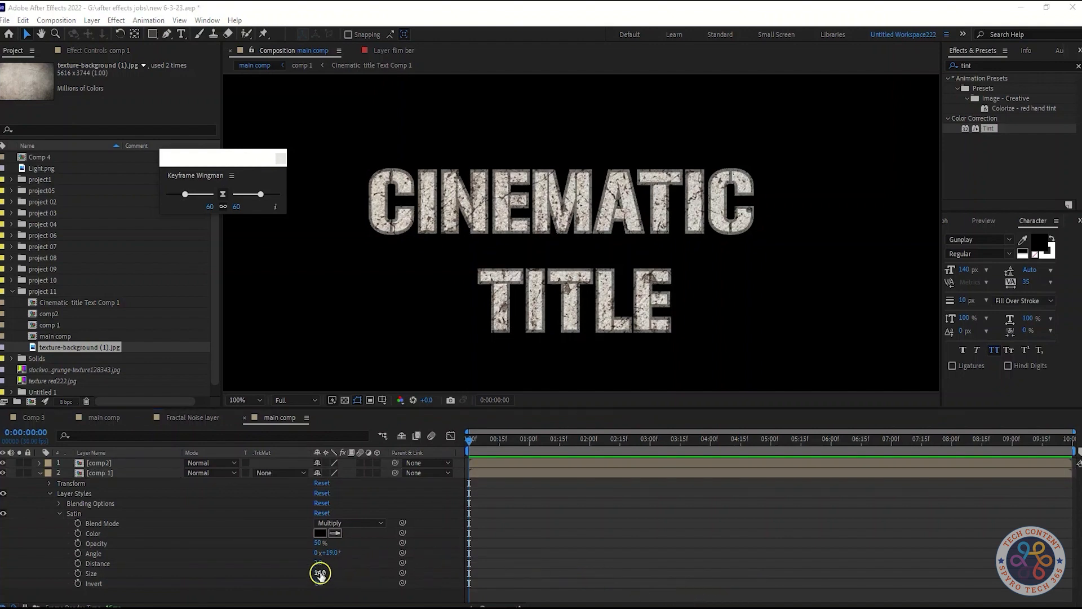
pyautogui.click(319, 574)
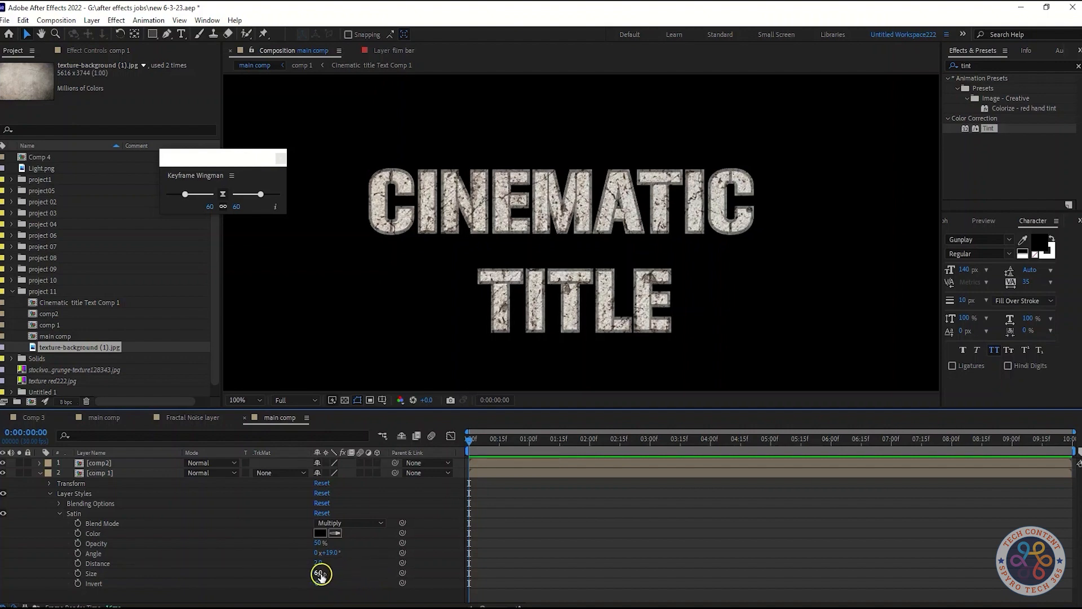
pyautogui.click(333, 553)
pyautogui.click(59, 513)
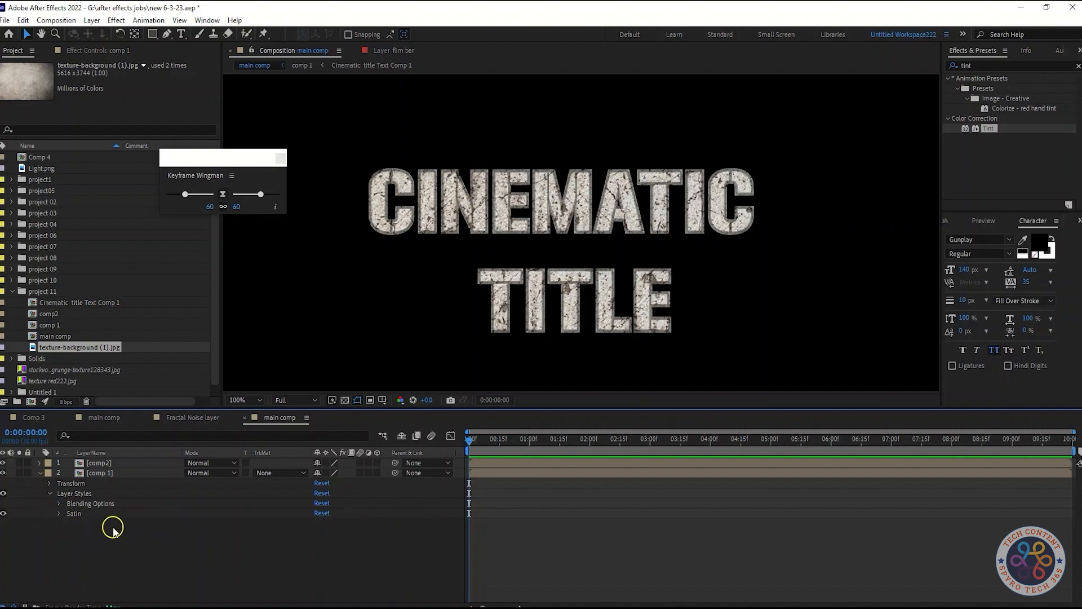
# Add a Bevel and Emboss layer style to the comp 1 layer.
pyautogui.rightClick(105, 473)
pyautogui.moveTo(171, 372)
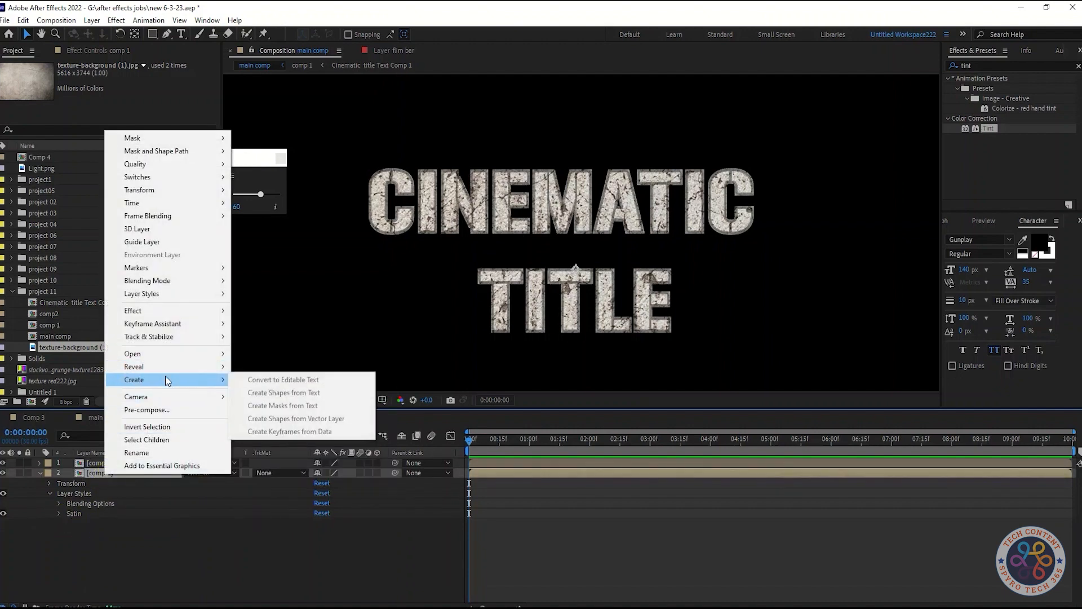
pyautogui.moveTo(169, 293)
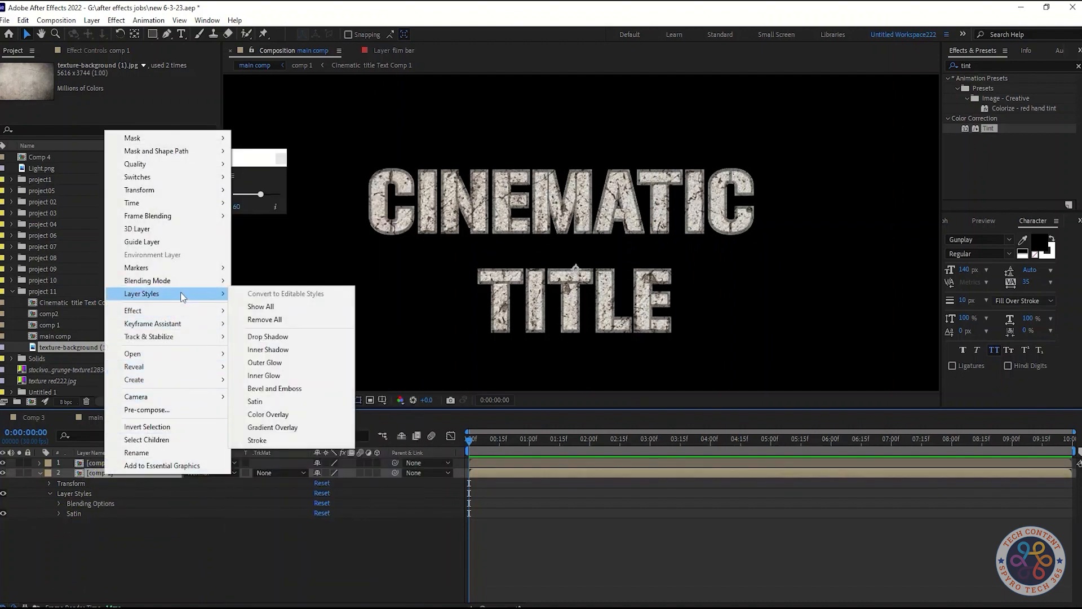
pyautogui.click(290, 388)
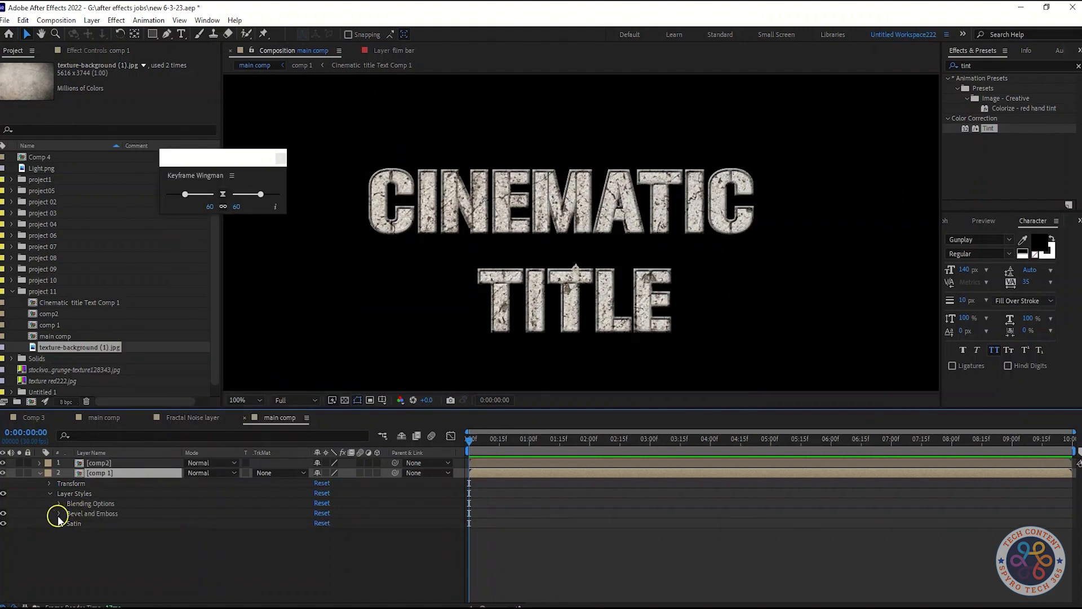
pyautogui.rightClick(106, 476)
pyautogui.click(82, 513)
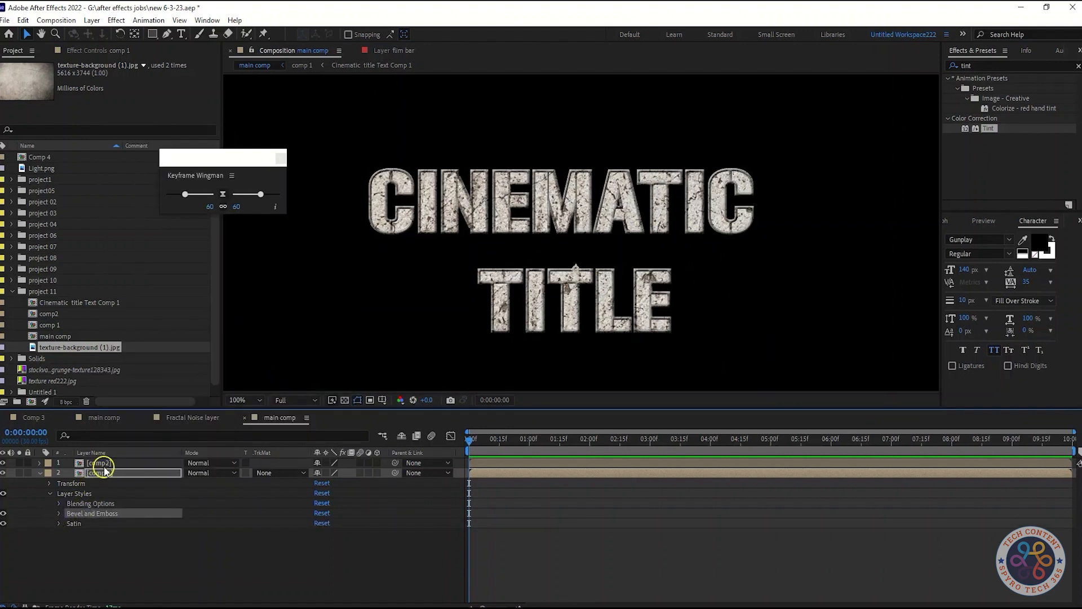
# Set the size of comp 1's Bevel and Emboss style to 6 and its soften value to 1.
pyautogui.click(59, 514)
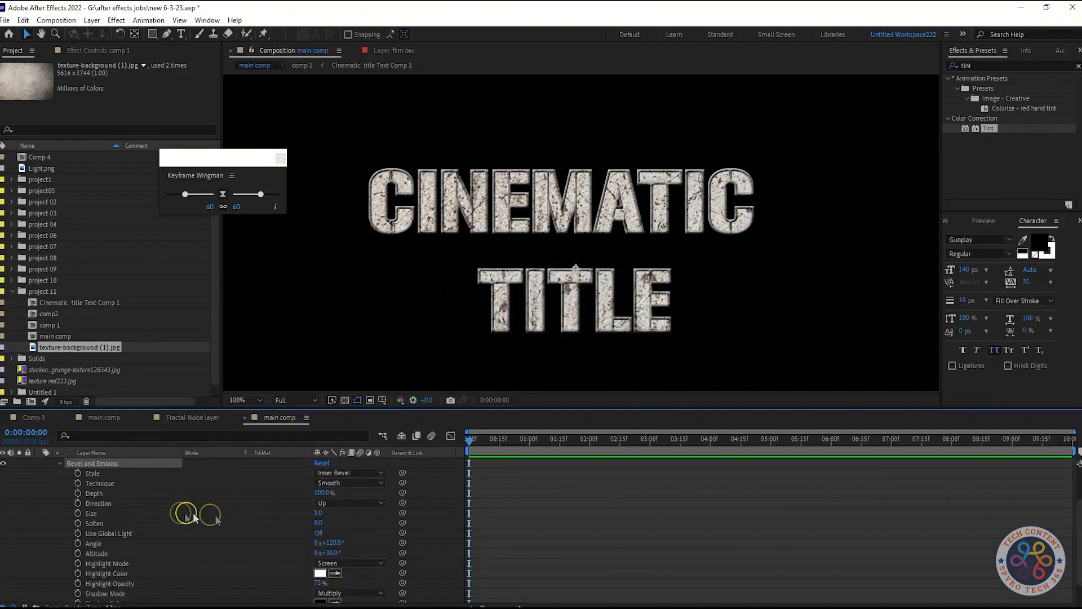
pyautogui.scroll(-3, 433, 513)
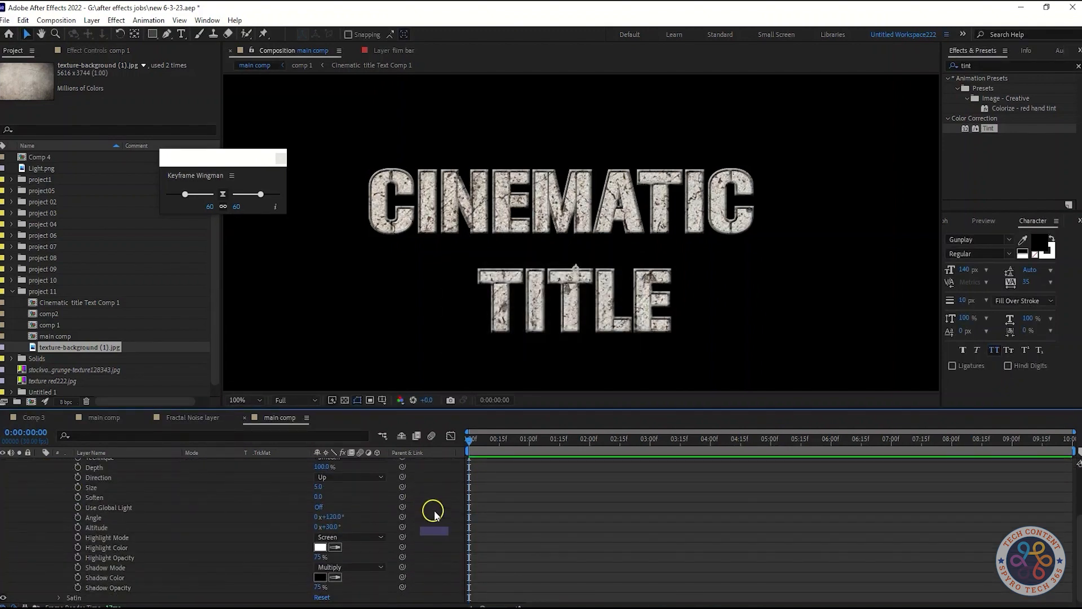
pyautogui.scroll(1, 433, 513)
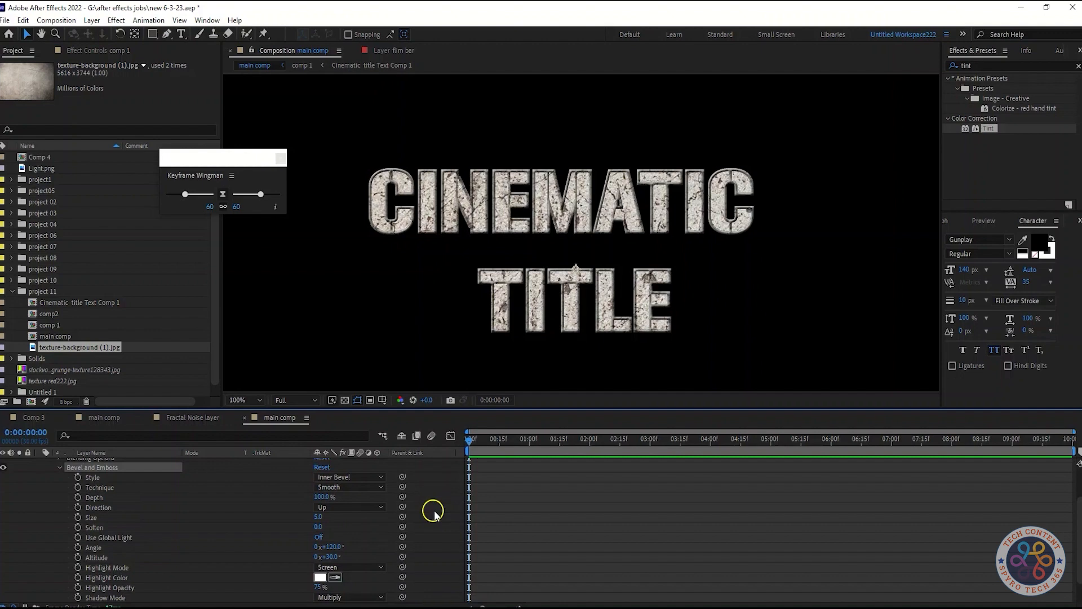
pyautogui.click(319, 517)
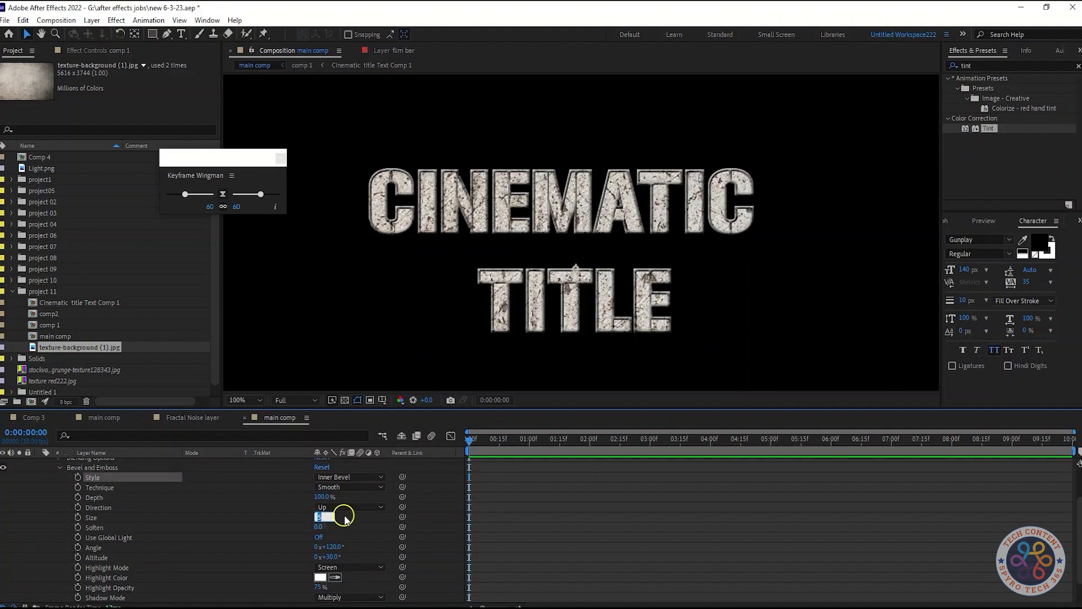
pyautogui.write('6')
pyautogui.click(356, 522)
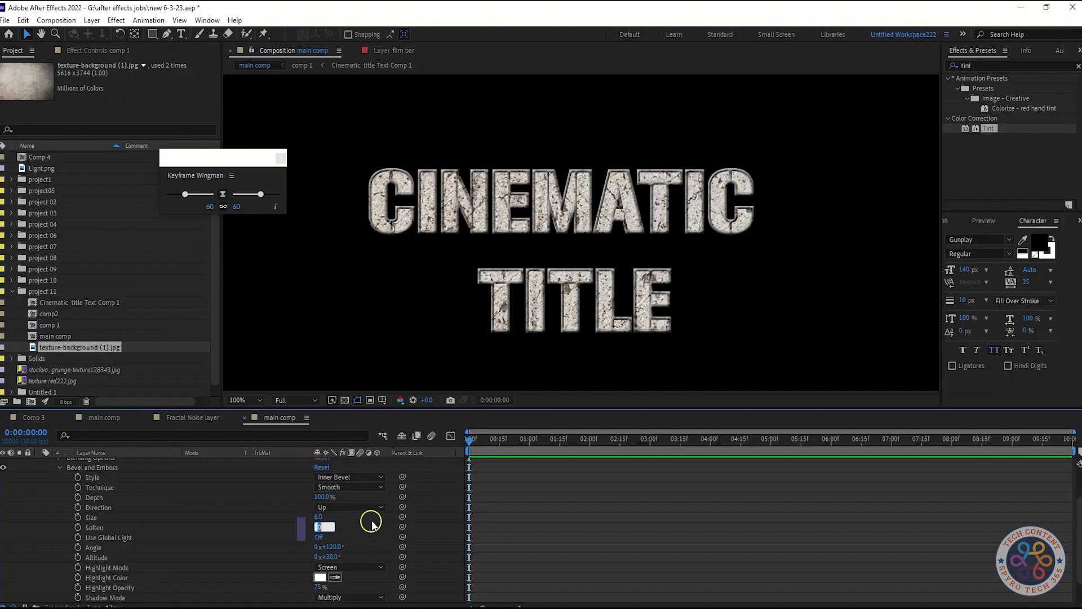
pyautogui.write('1')
pyautogui.click(360, 533)
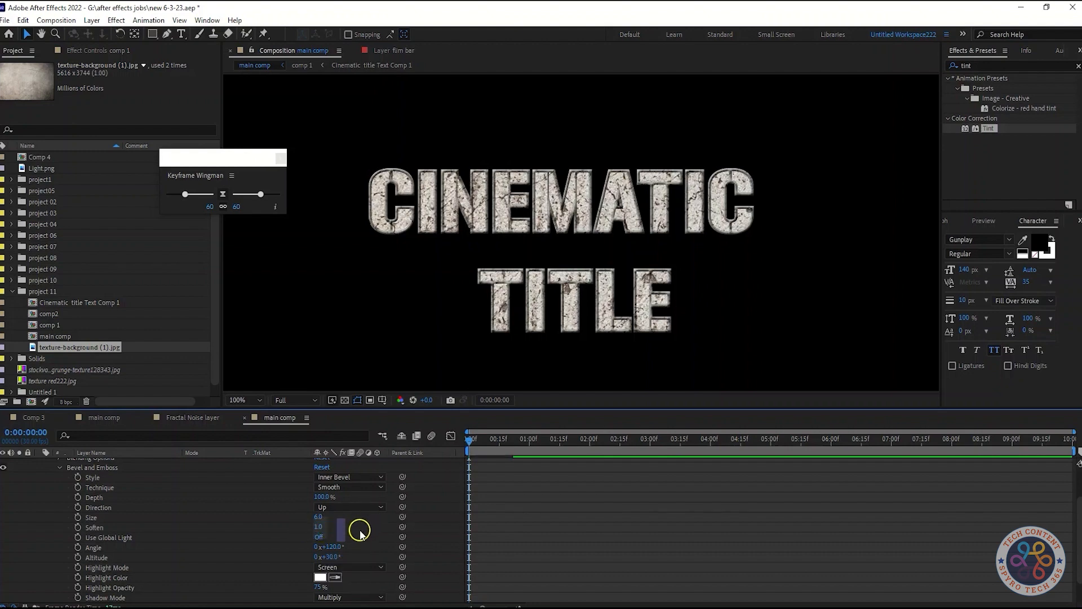
pyautogui.scroll(2, 374, 536)
pyautogui.click(60, 516)
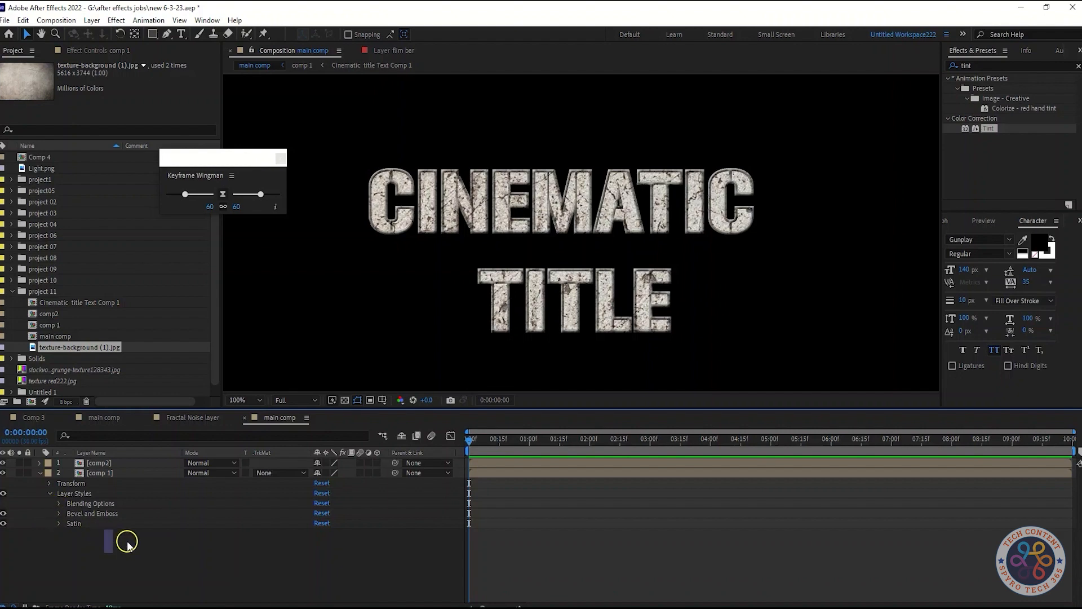
pyautogui.click(85, 507)
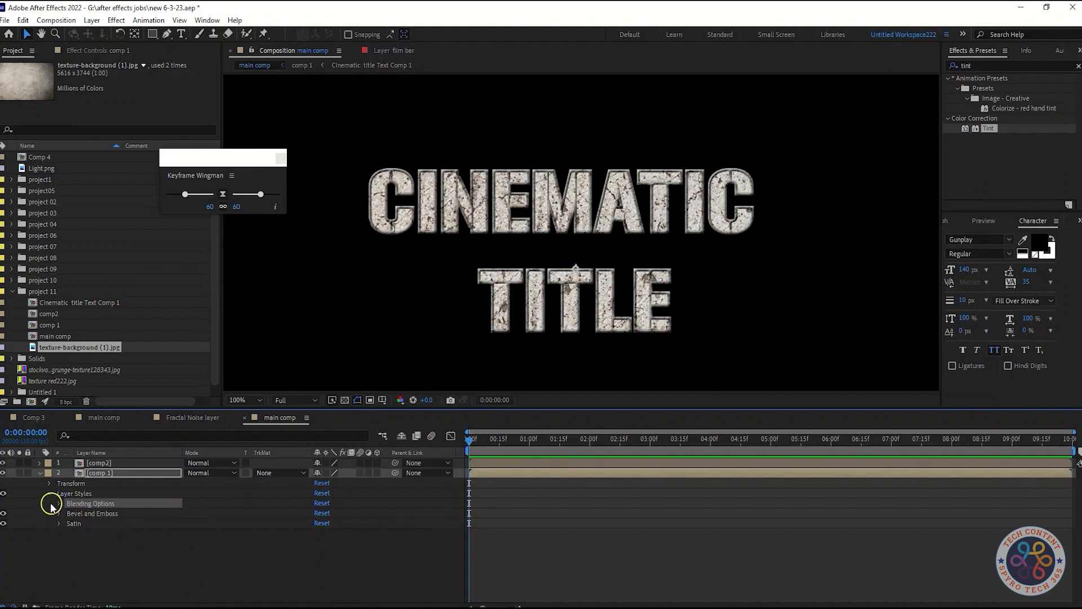
pyautogui.click(59, 504)
pyautogui.click(59, 504)
# Add a Color Overlay layer style to the comp 1 layer and expand its settings.
pyautogui.rightClick(102, 479)
pyautogui.moveTo(174, 296)
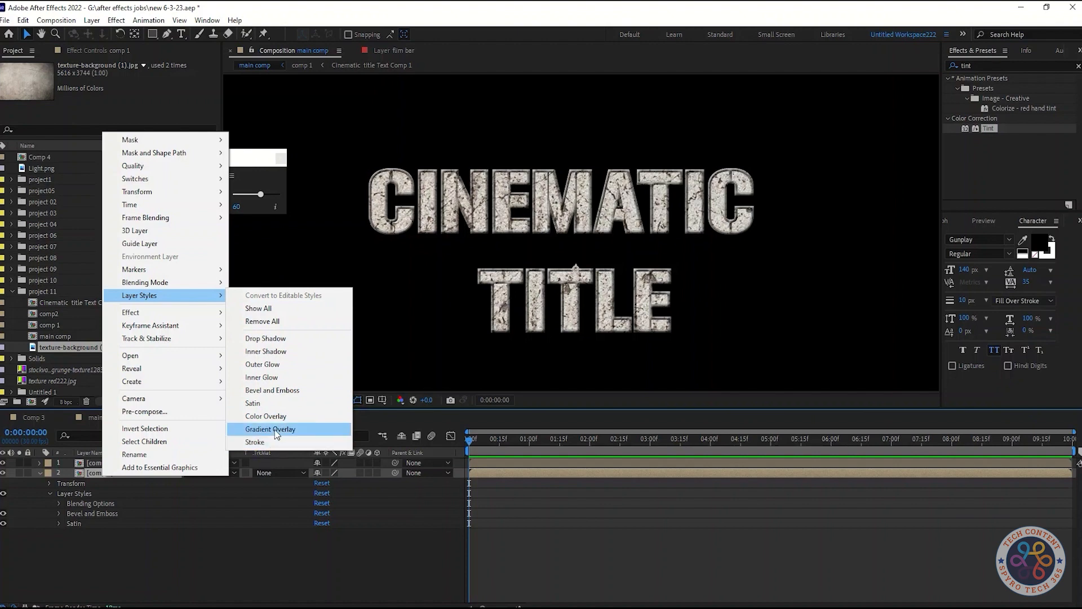
pyautogui.click(276, 412)
pyautogui.click(59, 533)
# Change the colour of comp 1's Color Overlay to gray.
pyautogui.click(319, 553)
pyautogui.moveTo(194, 217)
pyautogui.mouseDown()
pyautogui.moveTo(79, 254)
pyautogui.moveTo(196, 229)
pyautogui.moveTo(198, 218)
pyautogui.mouseUp()
pyautogui.moveTo(212, 304); pyautogui.dragTo(214, 356)
pyautogui.click(198, 220)
pyautogui.moveTo(199, 221); pyautogui.dragTo(60, 293)
pyautogui.click(303, 218)
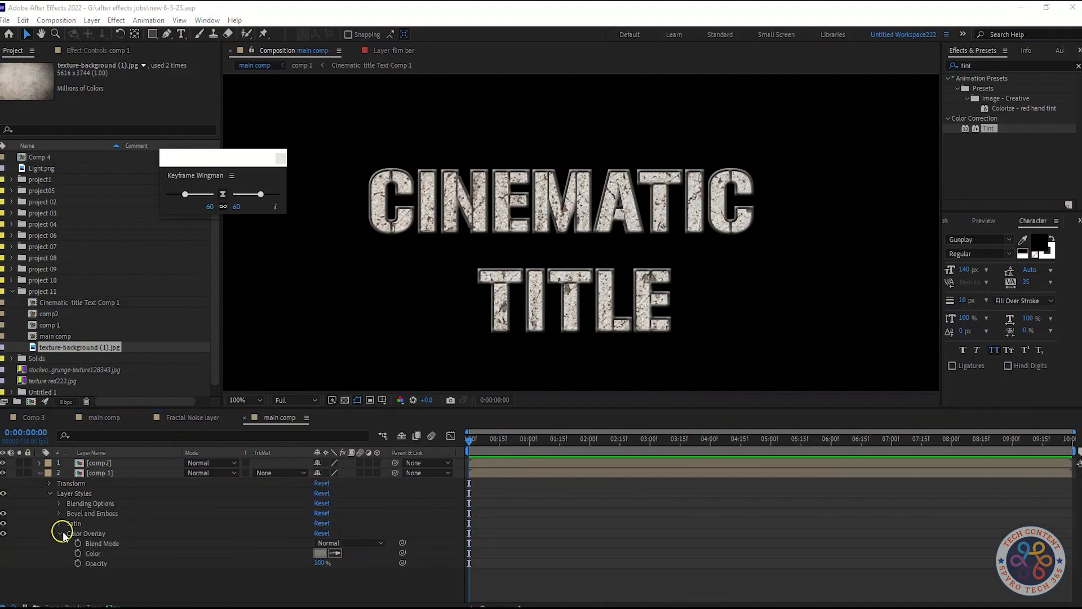
# Set the blend mode of comp 1's Color Overlay to Overlay.
pyautogui.click(60, 534)
pyautogui.click(61, 533)
pyautogui.click(61, 534)
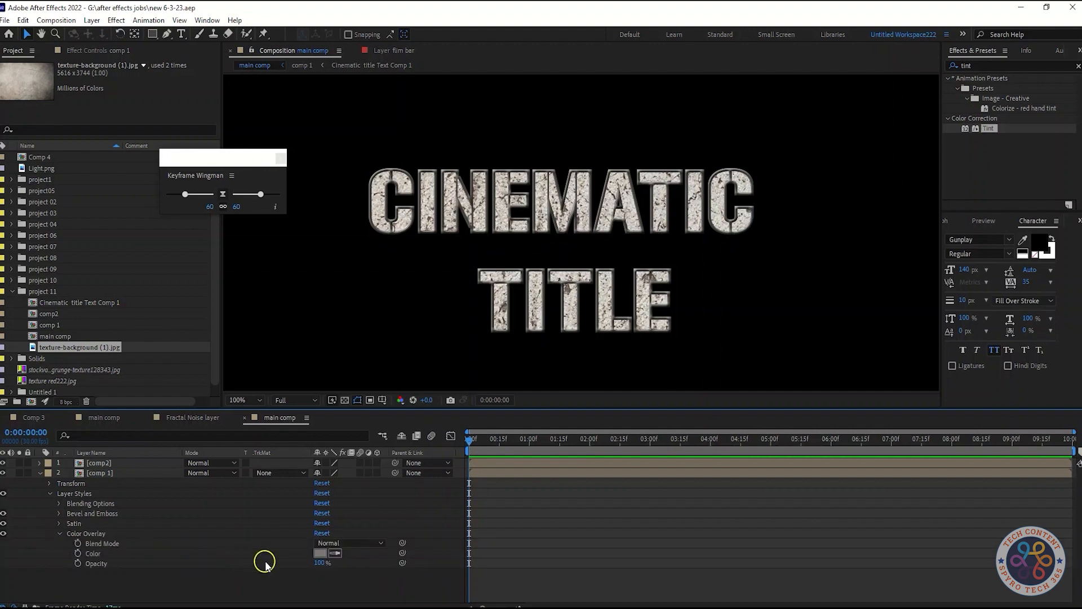
pyautogui.click(338, 543)
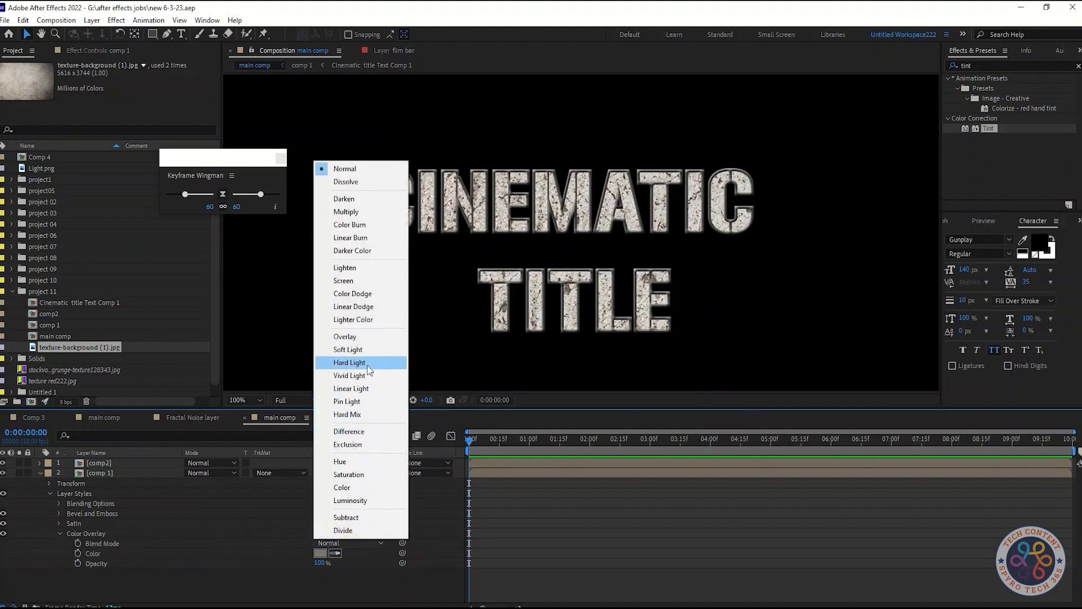
pyautogui.click(366, 336)
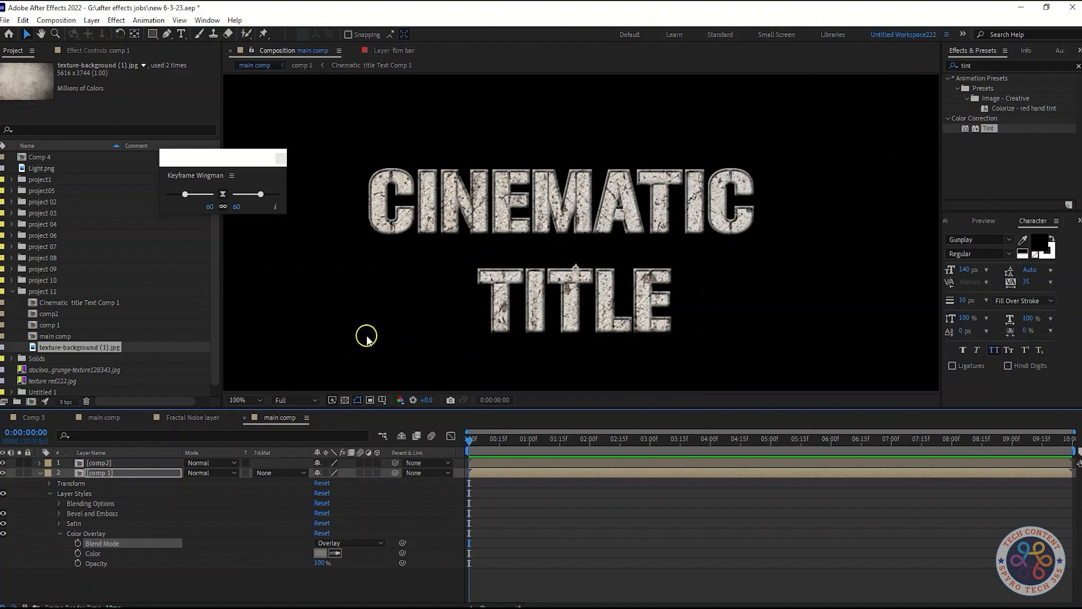
pyautogui.click(250, 552)
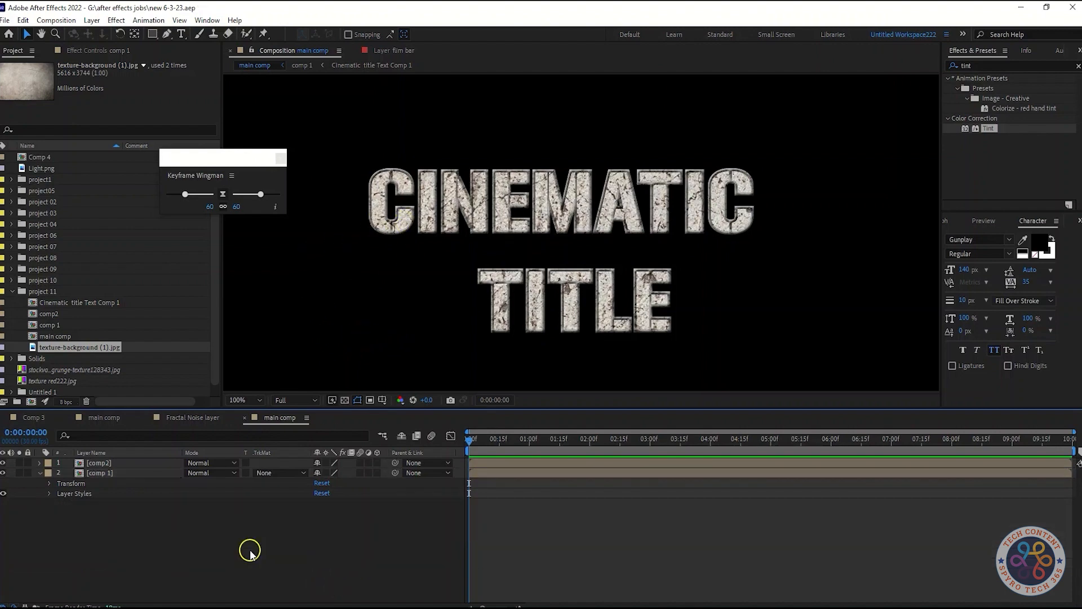
# Add a Satin layer style to the comp2 layer and expand its settings.
pyautogui.rightClick(113, 466)
pyautogui.moveTo(169, 284)
pyautogui.click(263, 391)
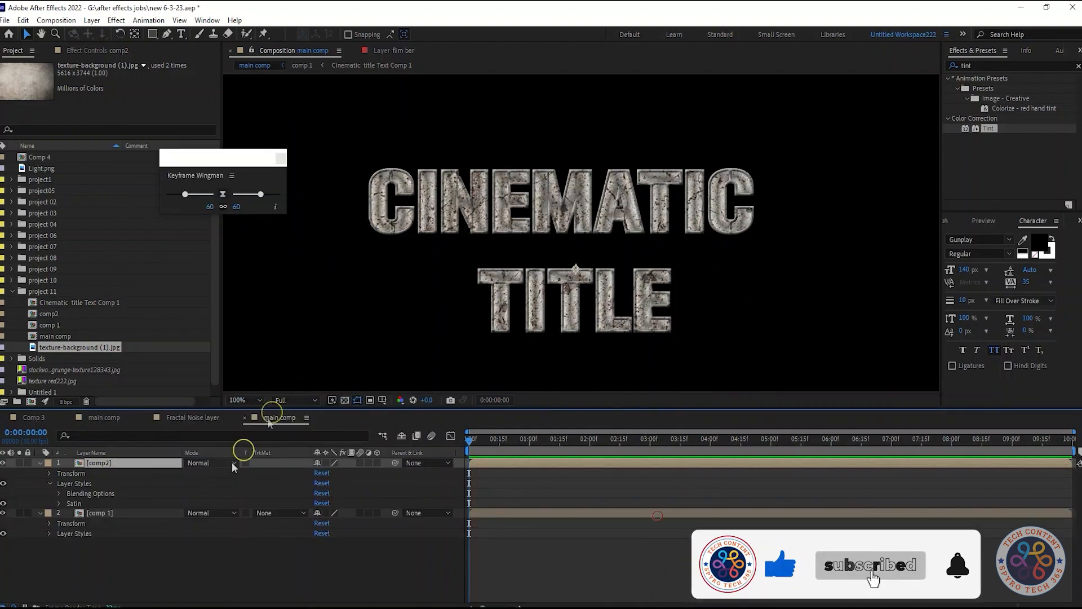
pyautogui.click(59, 504)
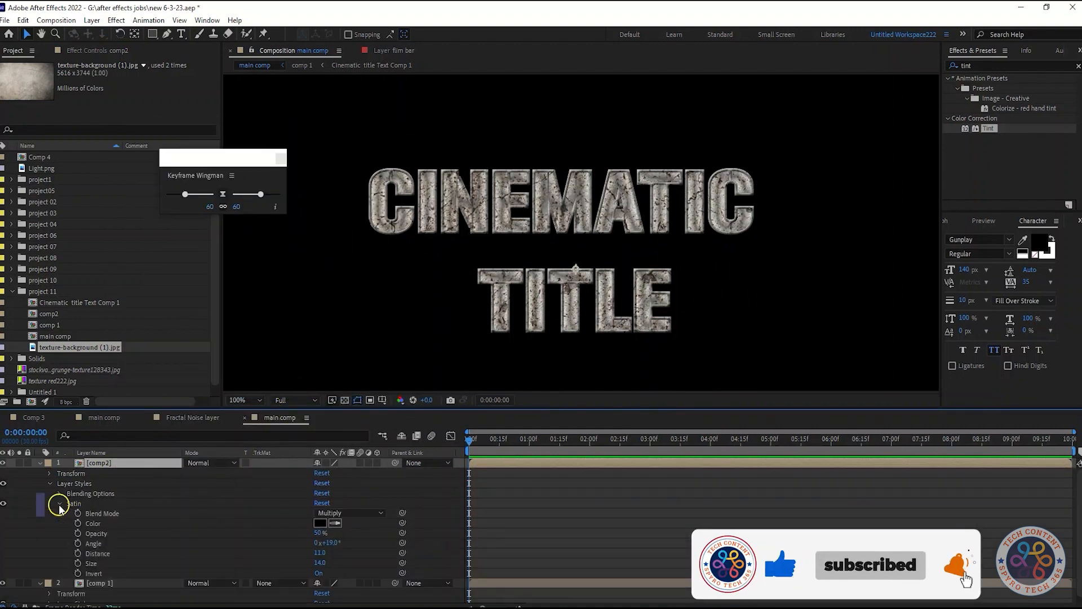
# Turn off Invert for comp2's Satin style and set its blend mode to Overlay.
pyautogui.click(349, 563)
pyautogui.click(318, 574)
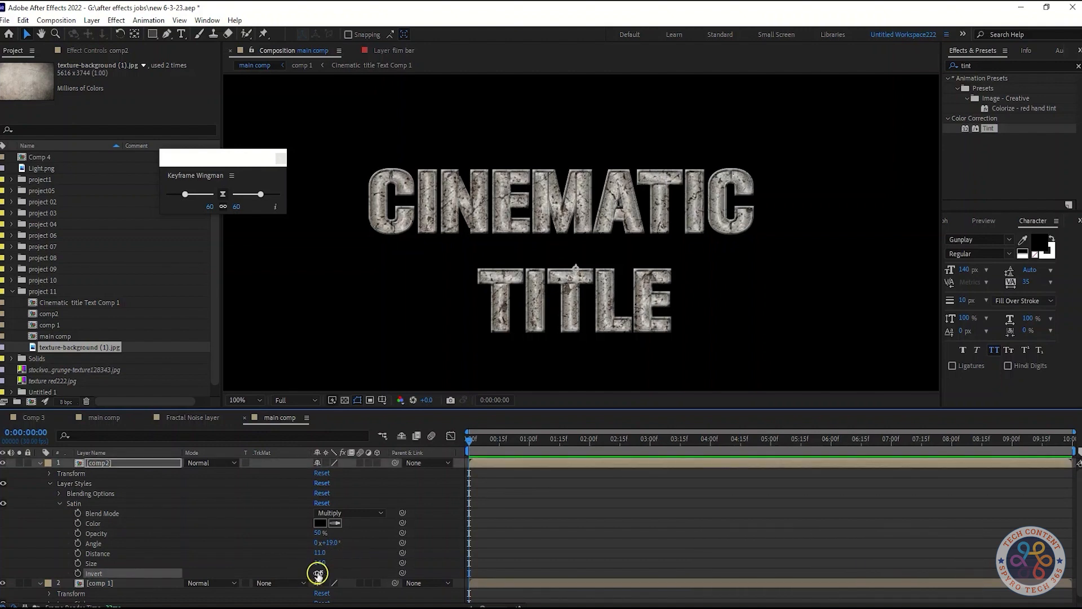
pyautogui.click(362, 514)
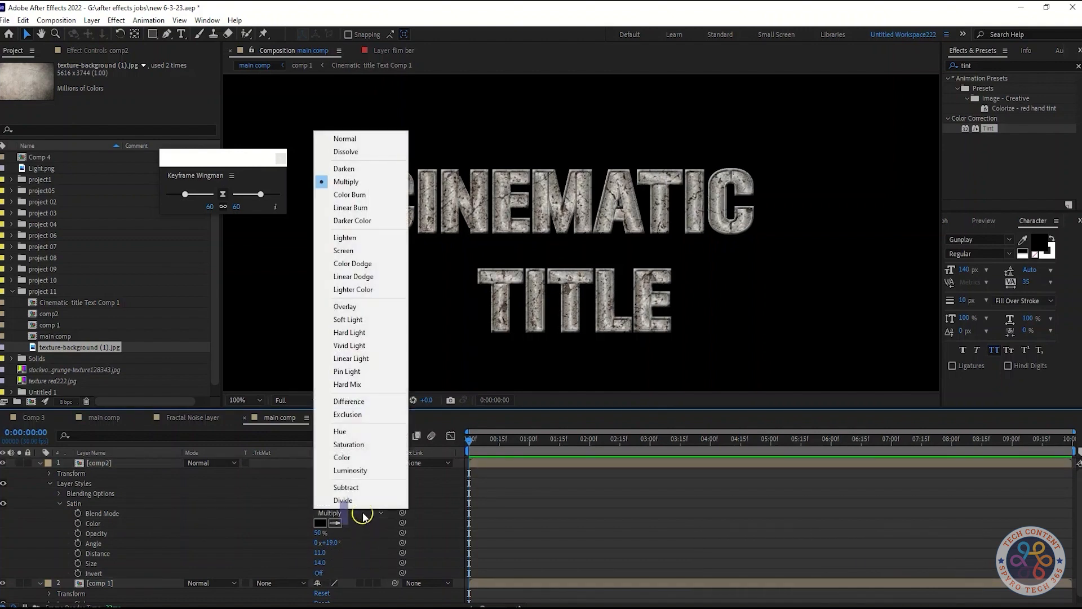
pyautogui.click(362, 308)
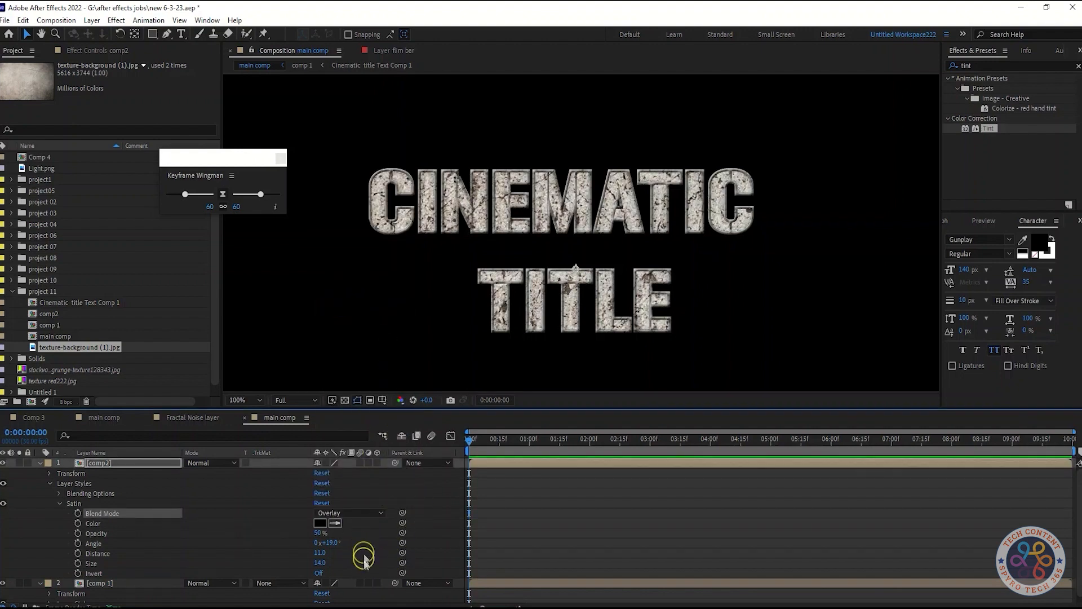
# Set the distance of comp2's Satin style to 8 and its size to 10.
pyautogui.click(319, 552)
pyautogui.write('8')
pyautogui.press('Return')
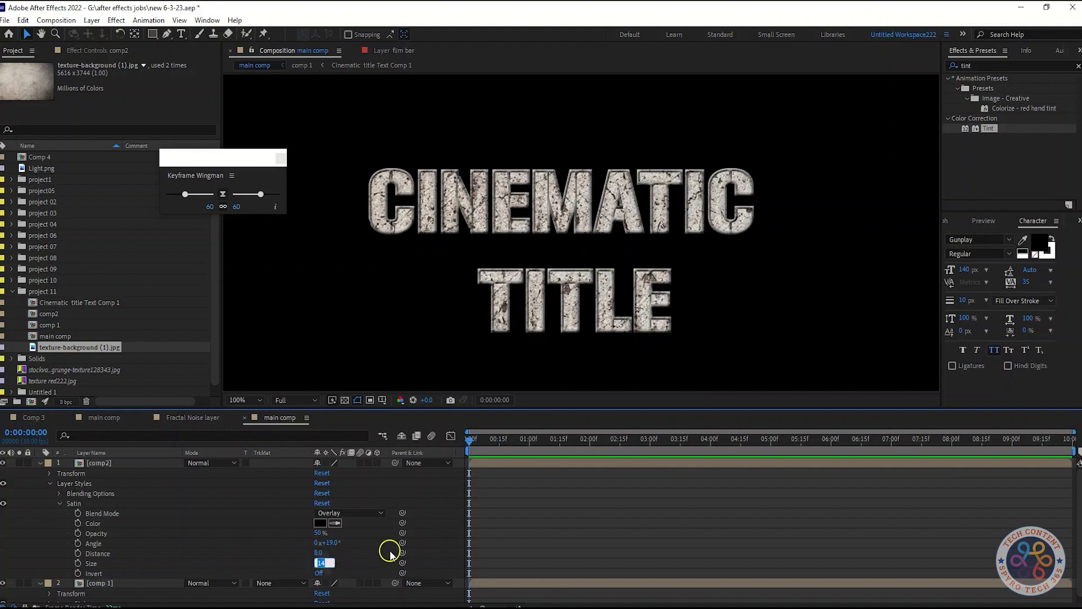
pyautogui.write('10')
pyautogui.press('Return')
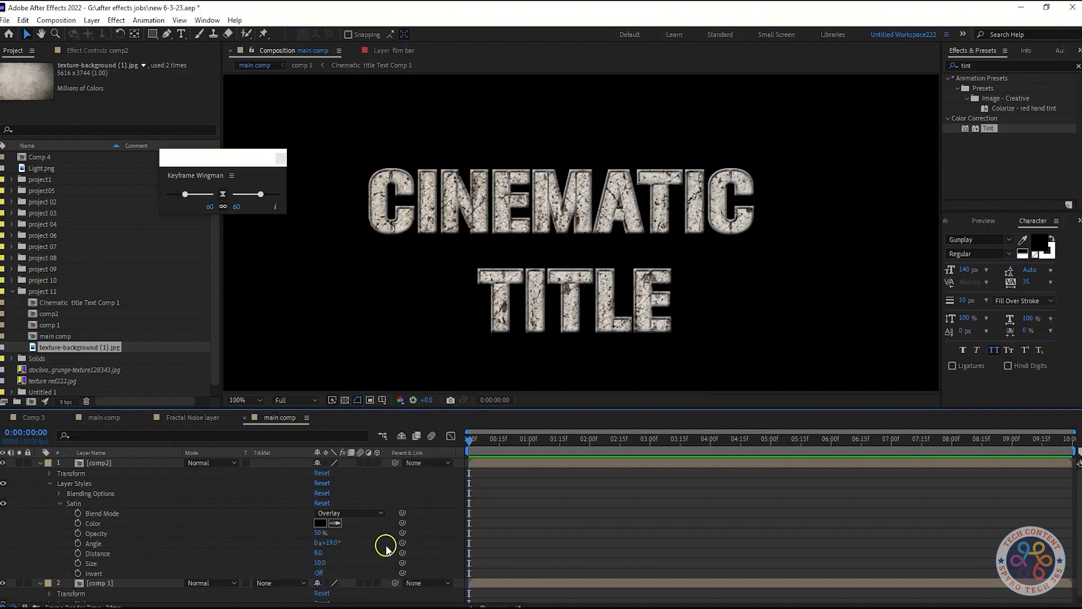
pyautogui.click(59, 503)
# Add a Color Overlay layer style to the comp2 layer.
pyautogui.rightClick(86, 464)
pyautogui.moveTo(158, 360)
pyautogui.moveTo(159, 287)
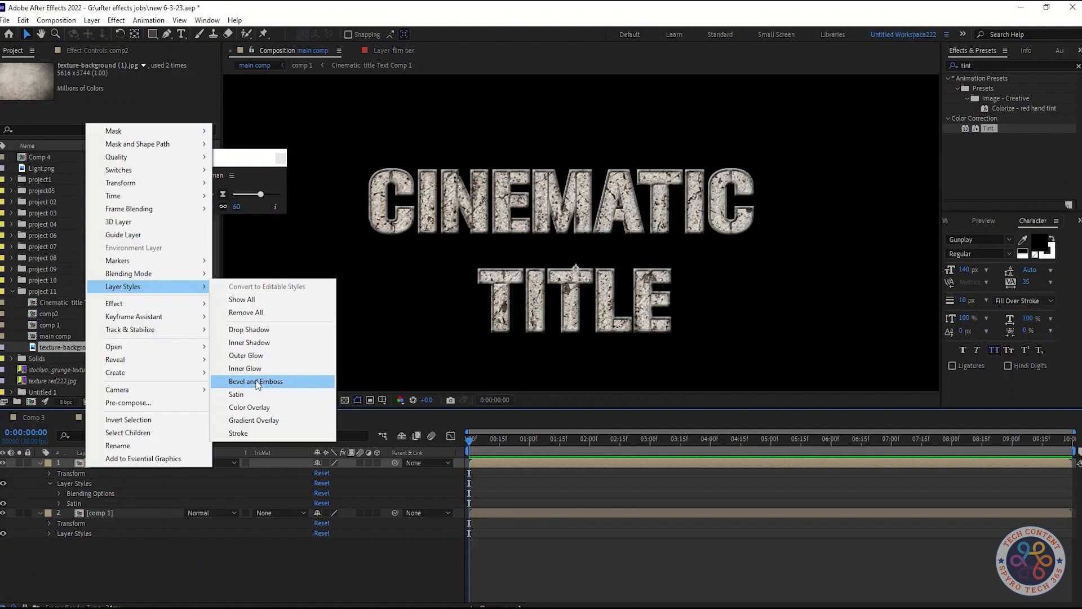
pyautogui.click(255, 408)
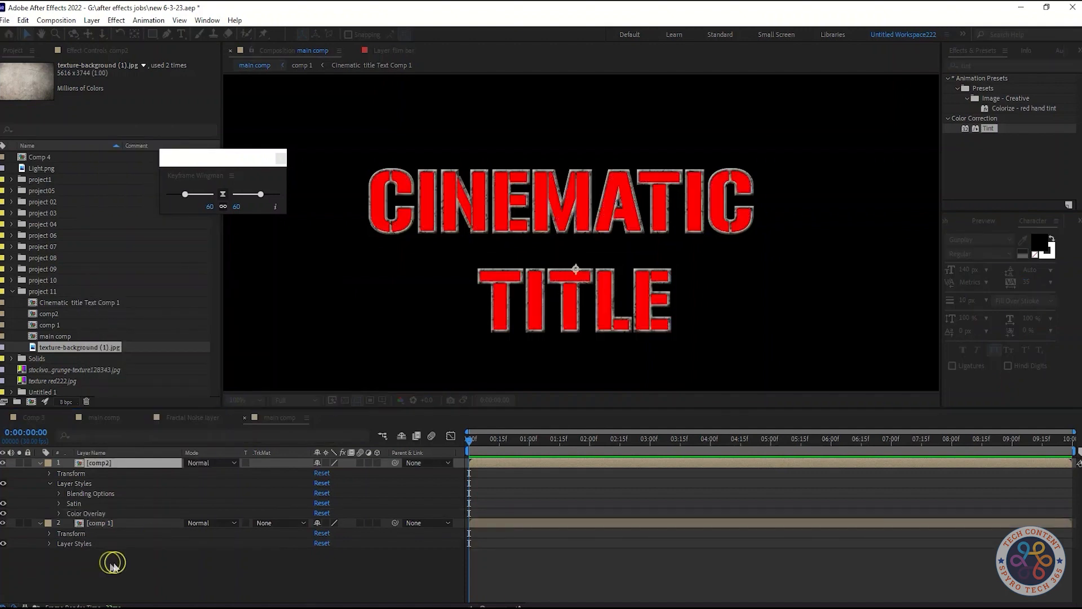
# Give comp2's Color Overlay a gray colour and set its blend mode to Overlay.
pyautogui.click(57, 514)
pyautogui.click(320, 532)
pyautogui.click(62, 321)
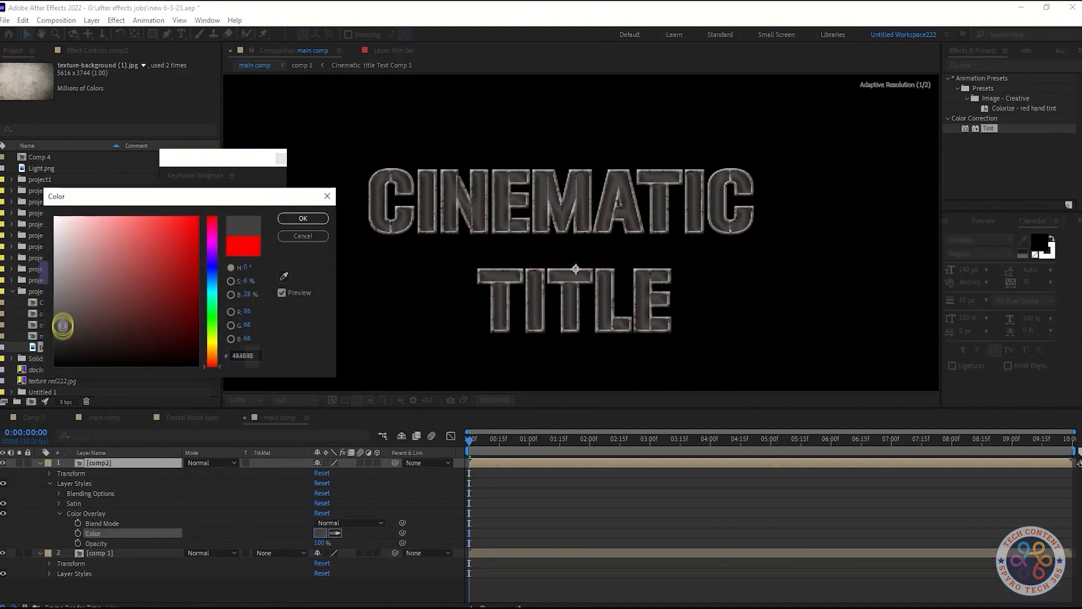
pyautogui.click(302, 218)
pyautogui.click(350, 522)
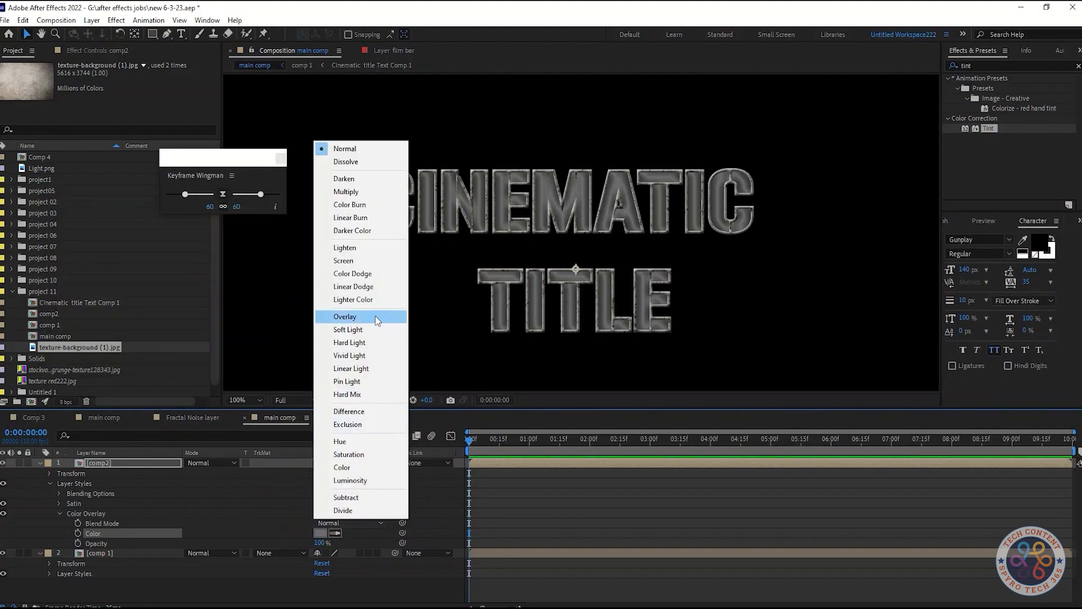
pyautogui.click(345, 316)
# Readjust the shade of gray of comp2's Color Overlay.
pyautogui.click(320, 532)
pyautogui.click(80, 330)
pyautogui.moveTo(80, 330); pyautogui.dragTo(57, 304)
pyautogui.click(59, 304)
pyautogui.click(316, 222)
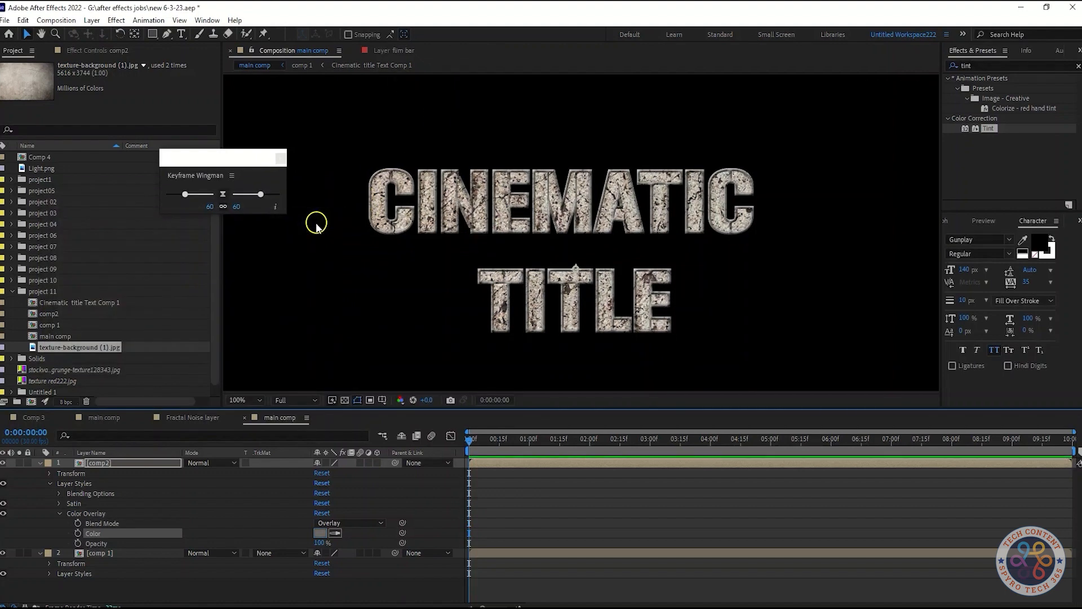
# Add a Bevel and Emboss layer style to the comp2 layer and look over its default settings.
pyautogui.rightClick(93, 465)
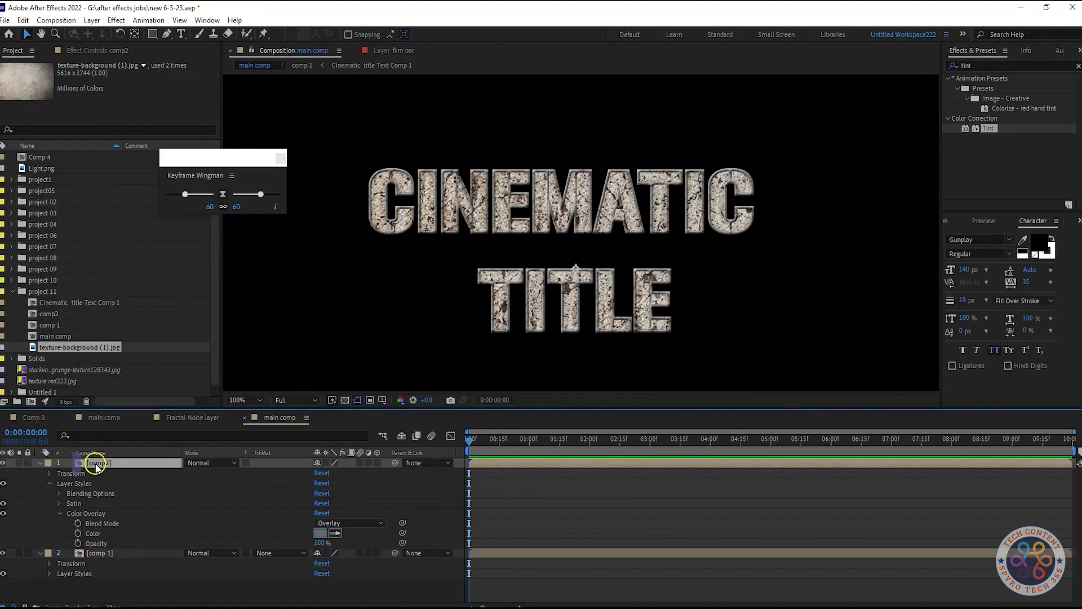
pyautogui.moveTo(170, 283)
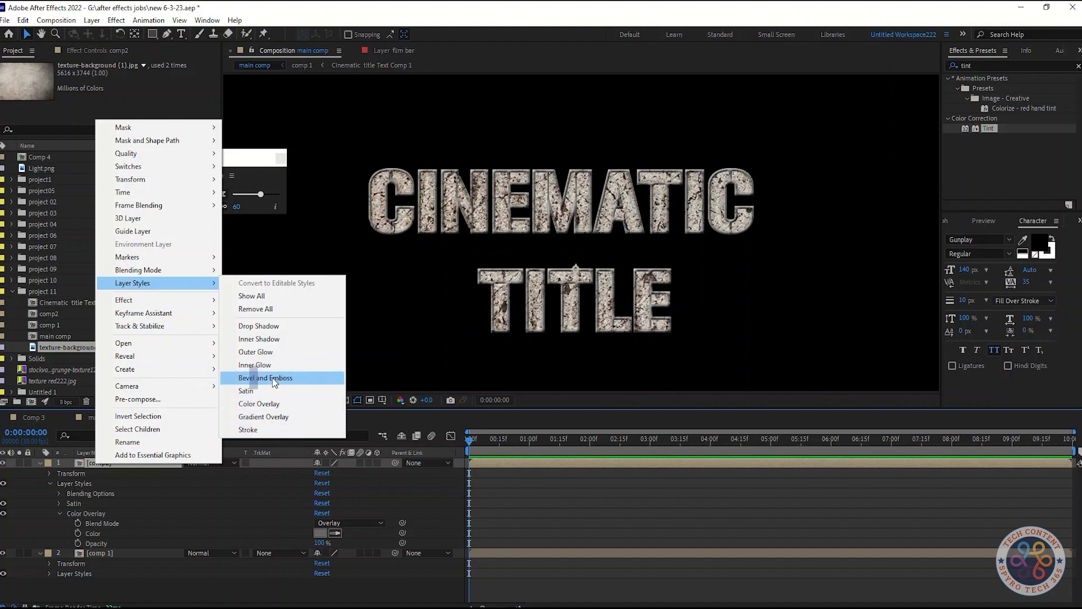
pyautogui.click(265, 378)
pyautogui.click(58, 504)
pyautogui.scroll(-3, 425, 510)
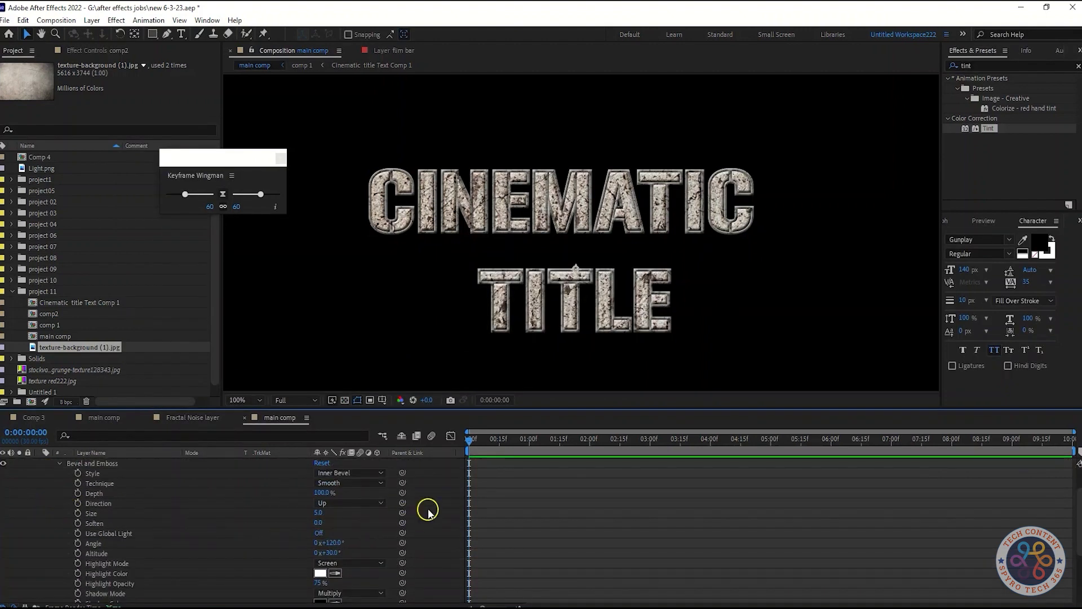
pyautogui.scroll(1, 428, 510)
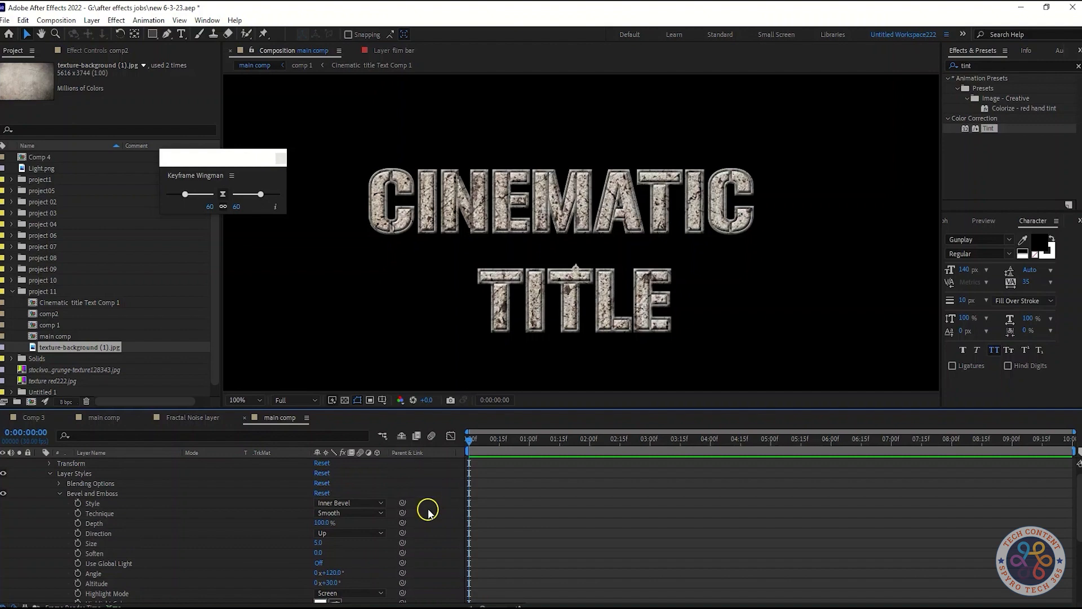
pyautogui.click(49, 474)
# Add an Inner Glow layer style to the comp2 layer and set its blend mode to Overlay.
pyautogui.rightClick(105, 464)
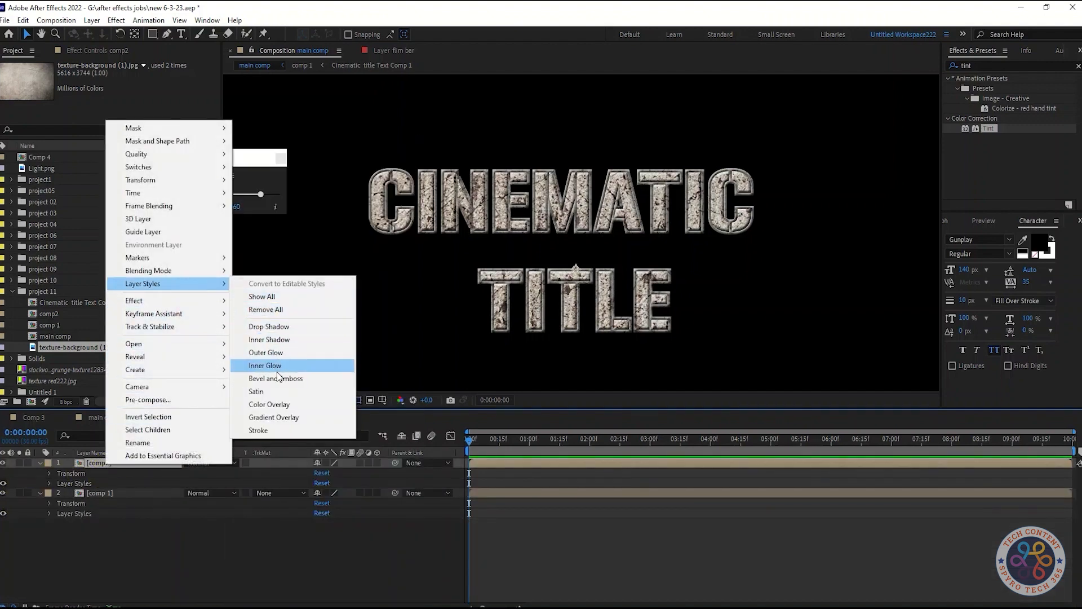
pyautogui.click(277, 367)
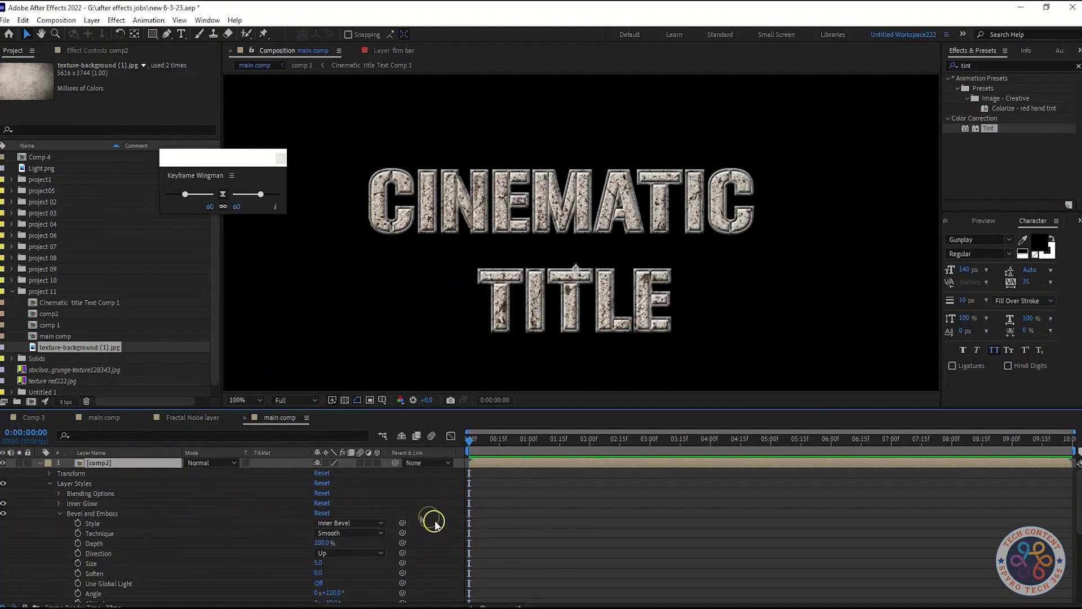
pyautogui.click(59, 504)
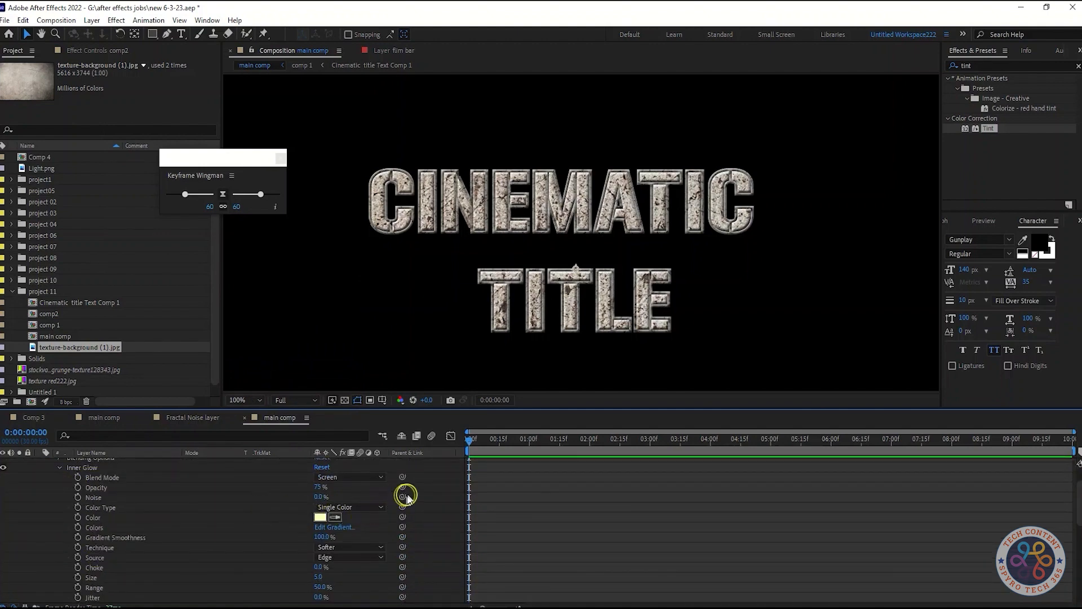
pyautogui.click(338, 479)
pyautogui.click(364, 269)
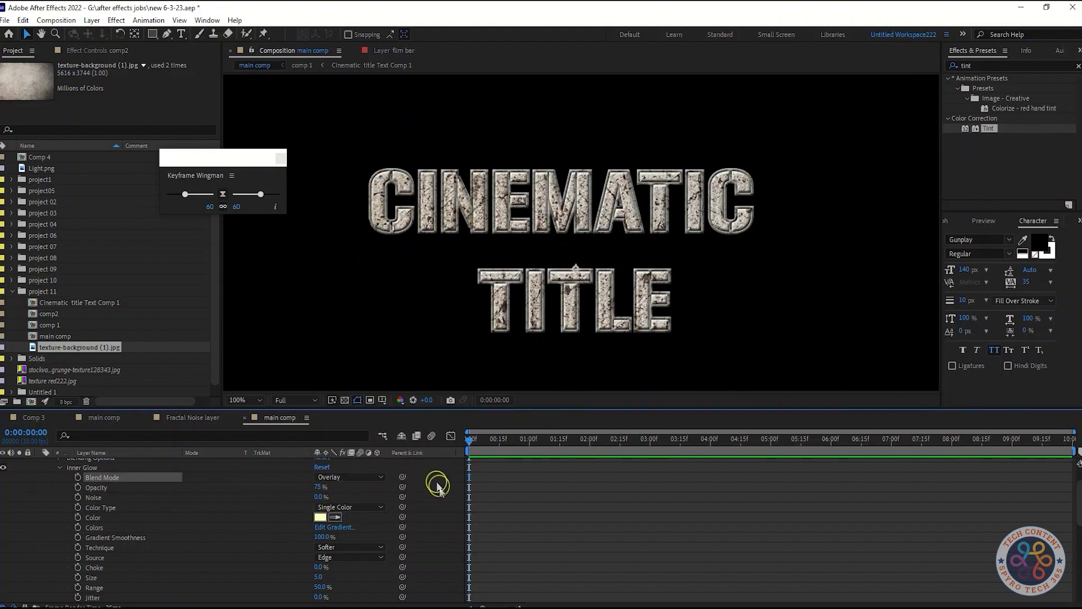
pyautogui.scroll(-5, 422, 521)
pyautogui.scroll(6, 422, 521)
pyautogui.click(59, 503)
pyautogui.click(49, 483)
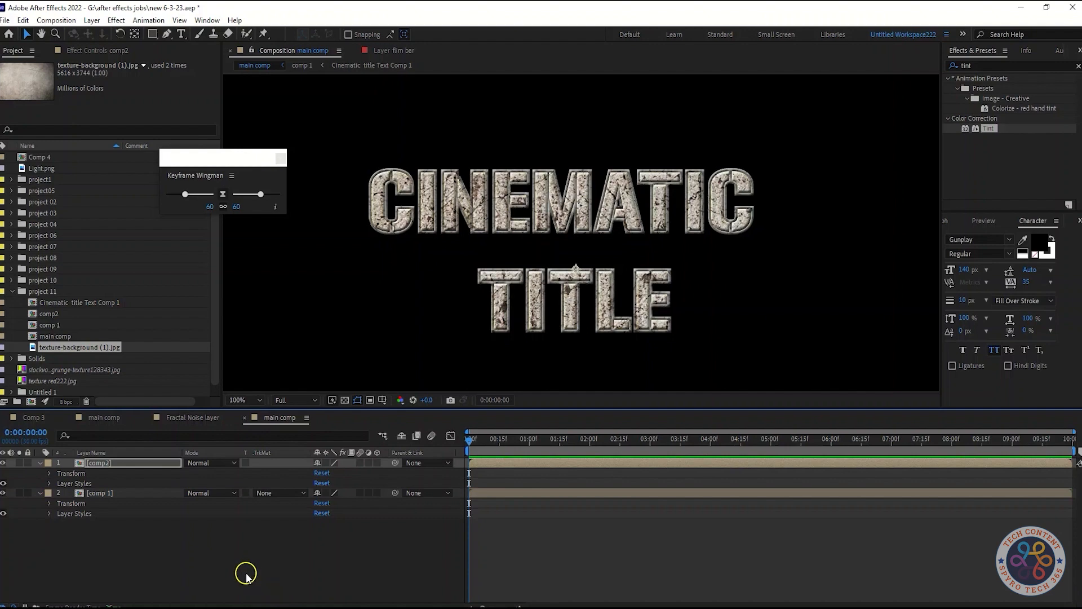
pyautogui.click(40, 463)
pyautogui.click(40, 473)
# Create a new adjustment layer above the comp2 and comp 1 layers in main comp.
pyautogui.rightClick(180, 537)
pyautogui.moveTo(239, 396)
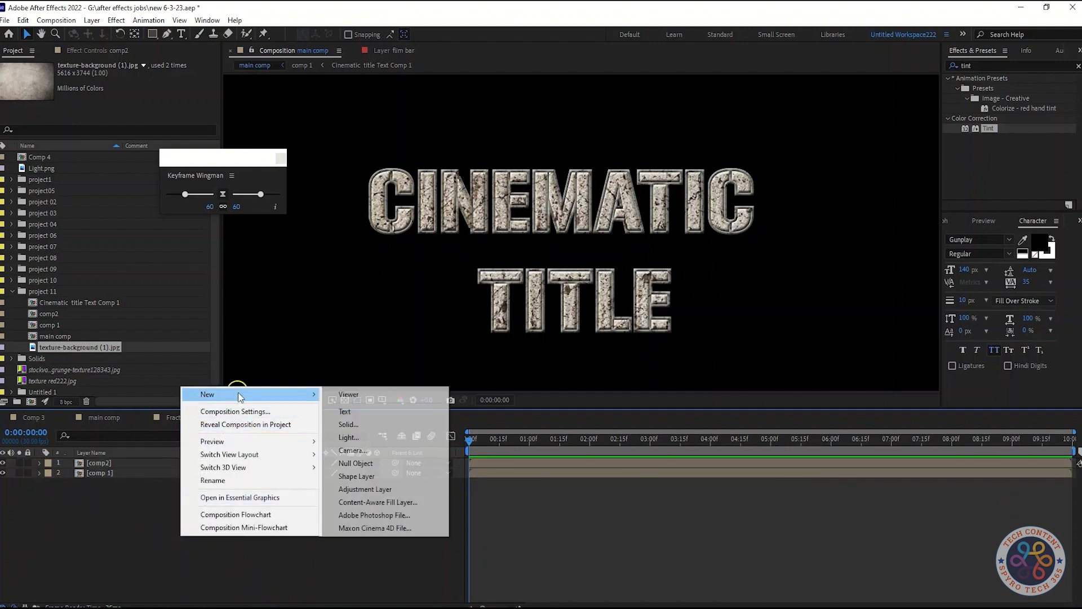
pyautogui.click(365, 489)
pyautogui.click(242, 534)
# Apply the Levels effect to the adjustment layer and bring its settings into clear view.
pyautogui.click(135, 467)
pyautogui.hotkey('shift', 'Tab')
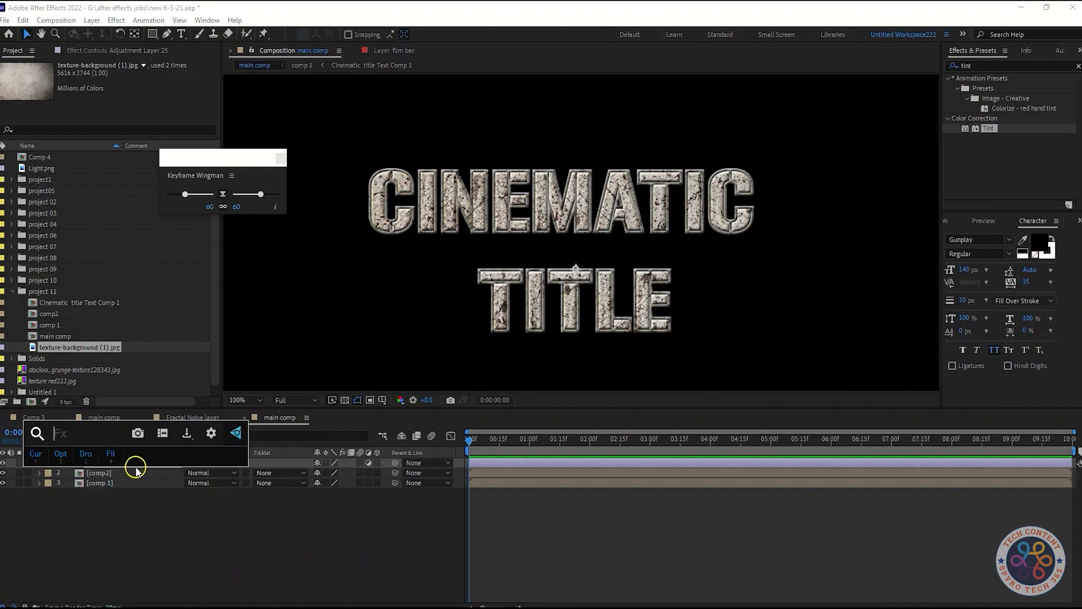
pyautogui.write('levels')
pyautogui.press('Return')
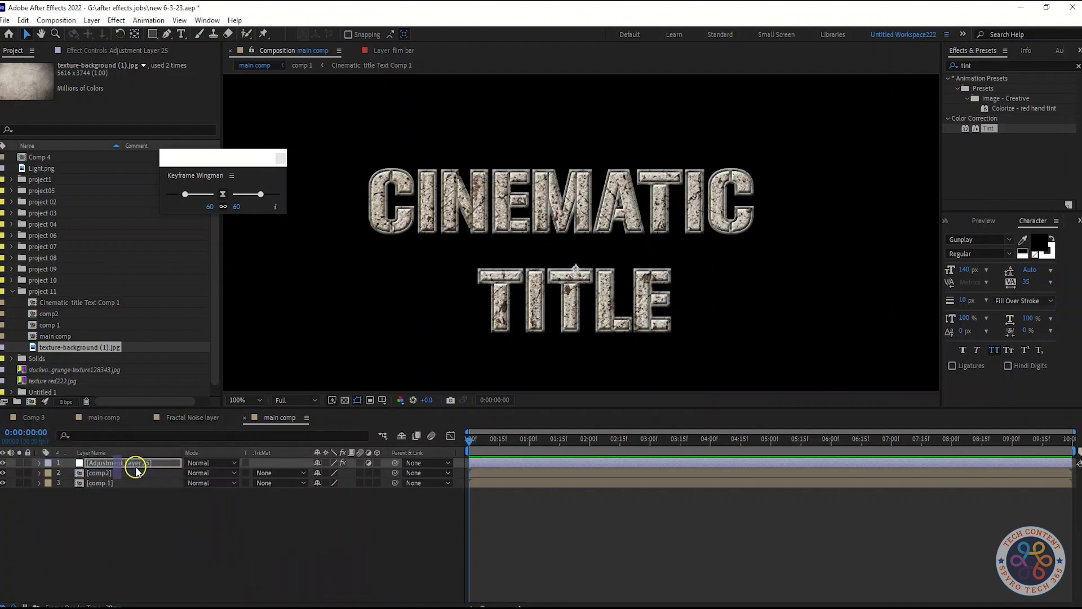
pyautogui.click(130, 52)
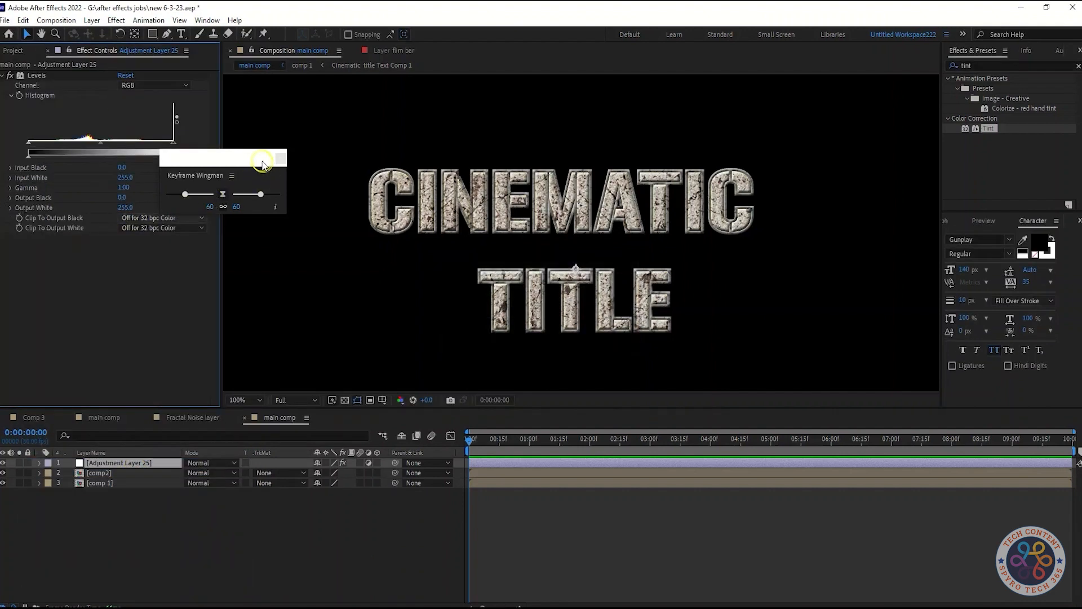
pyautogui.moveTo(260, 159); pyautogui.dragTo(305, 293)
pyautogui.click(77, 271)
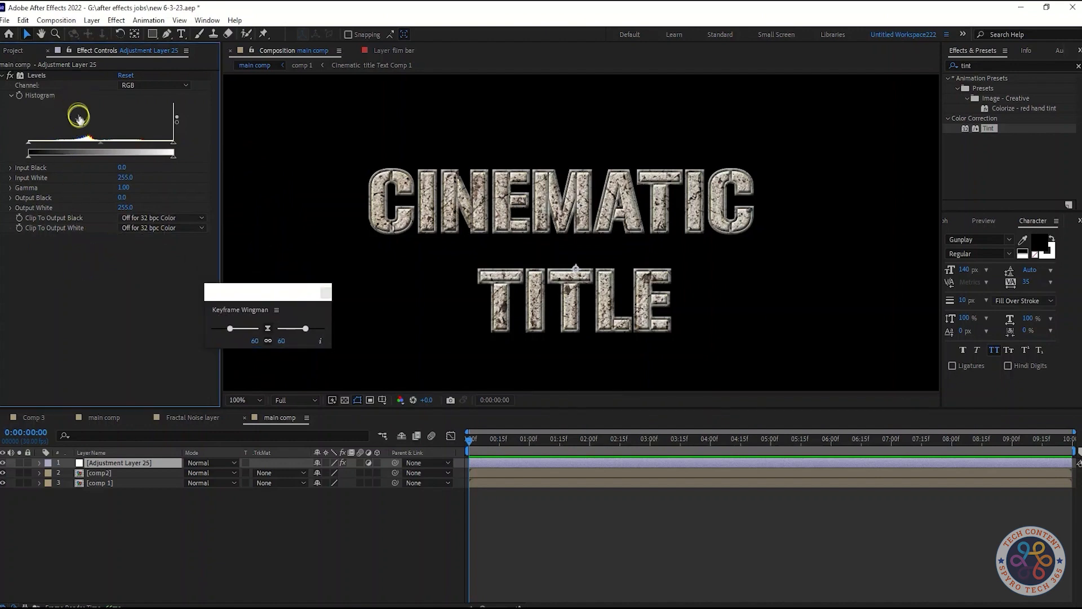
# Set the Levels effect's Input Black to 20 and Input White to 230.
pyautogui.click(122, 168)
pyautogui.write('20')
pyautogui.click(112, 280)
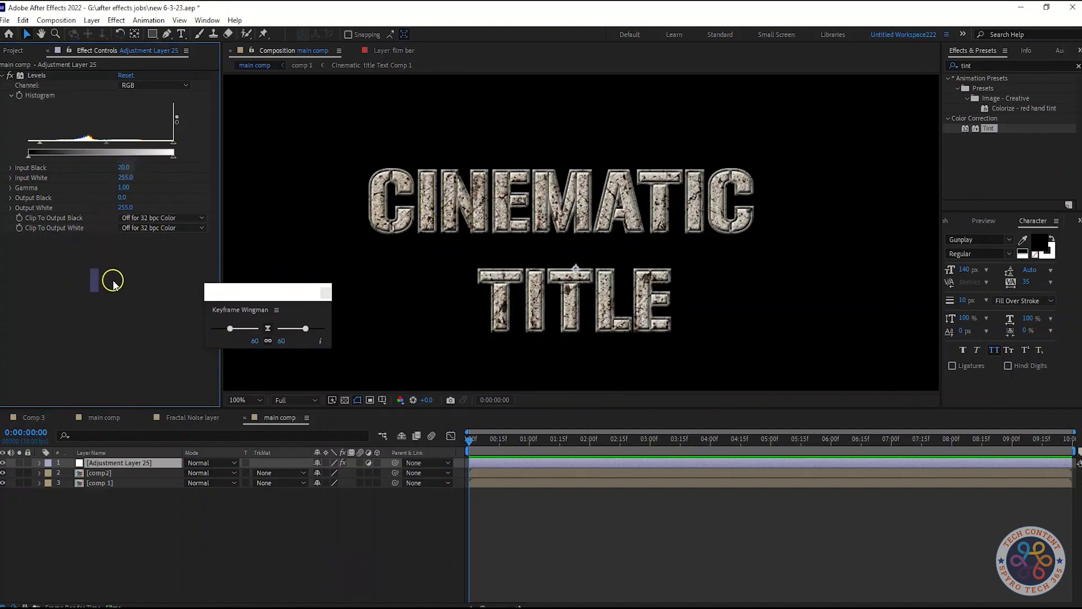
pyautogui.click(125, 177)
pyautogui.write('230')
pyautogui.press('Return')
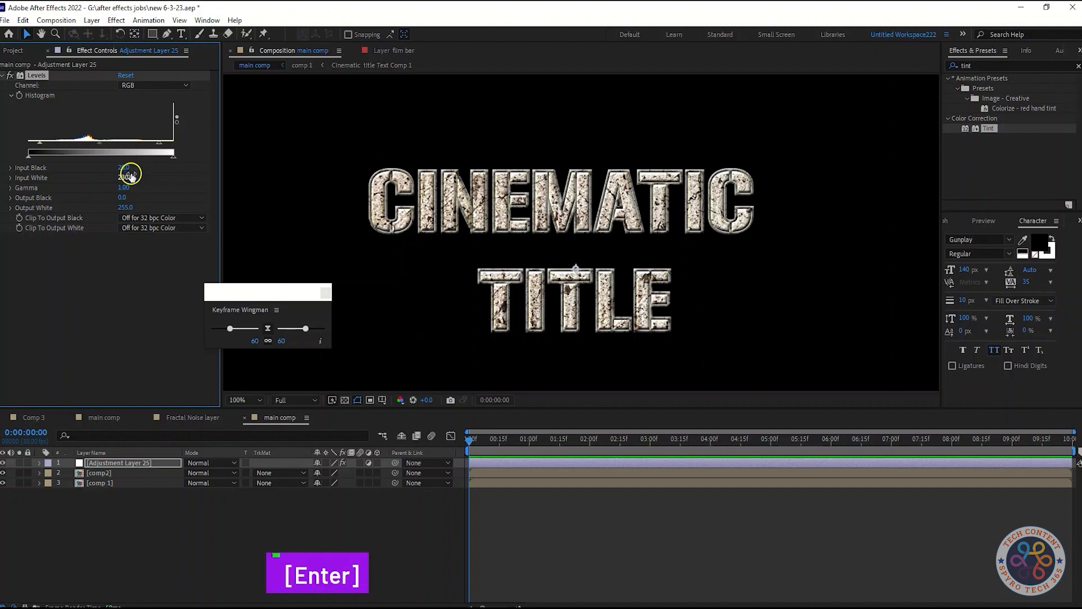
pyautogui.click(79, 321)
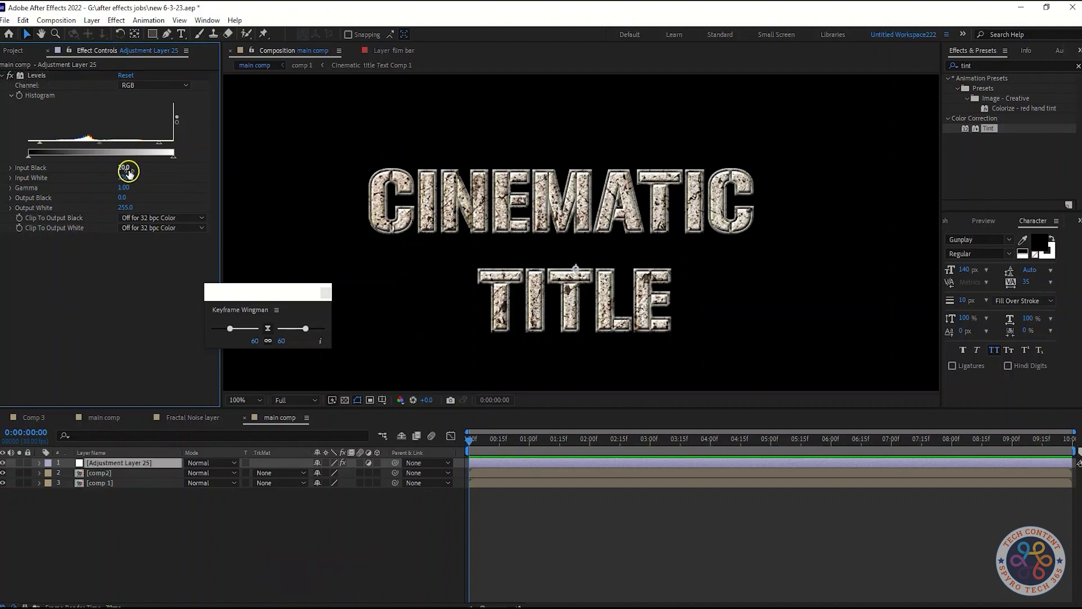
# Lower the Levels effect's Gamma to about 0.88 and save the project.
pyautogui.click(102, 138)
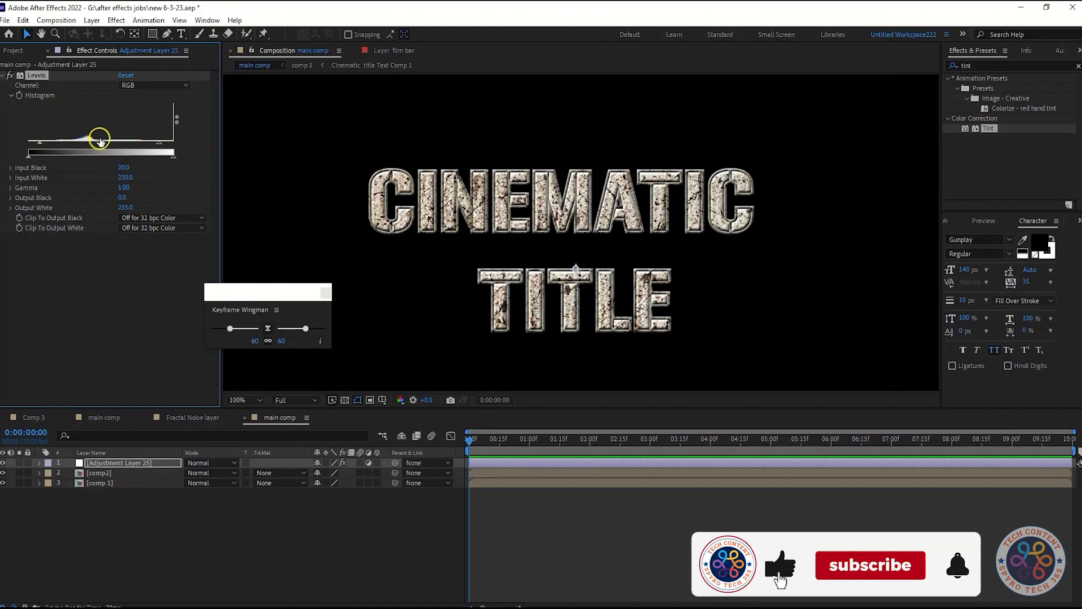
pyautogui.moveTo(118, 140); pyautogui.dragTo(104, 145)
pyautogui.hotkey('ctrl', 's')
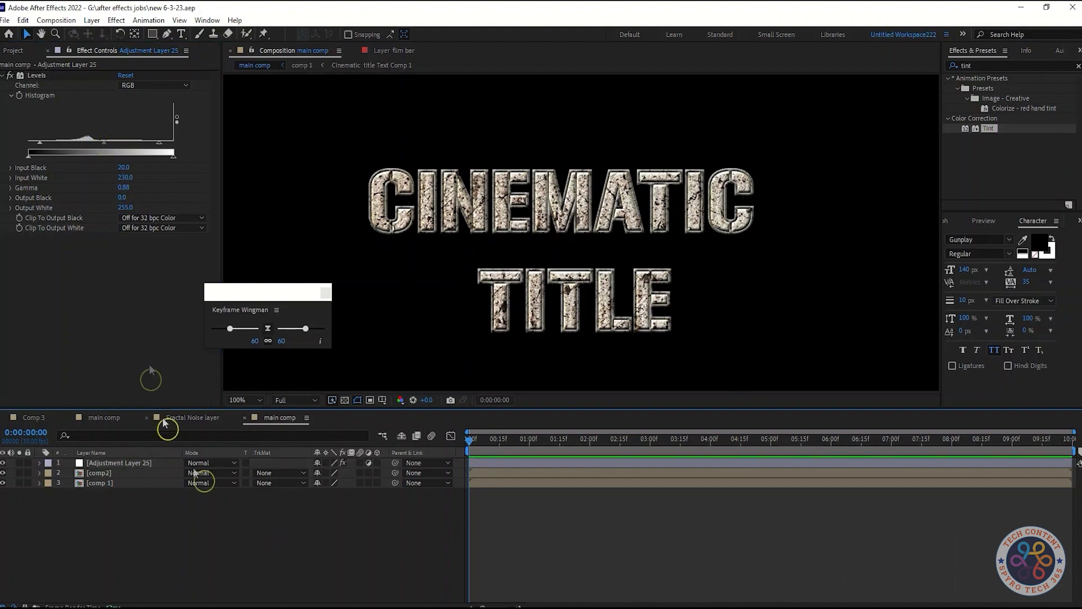
# Apply the Circle effect to the adjustment layer and set its blending mode to Overlay.
pyautogui.click(115, 463)
pyautogui.hotkey('shift', 'Tab')
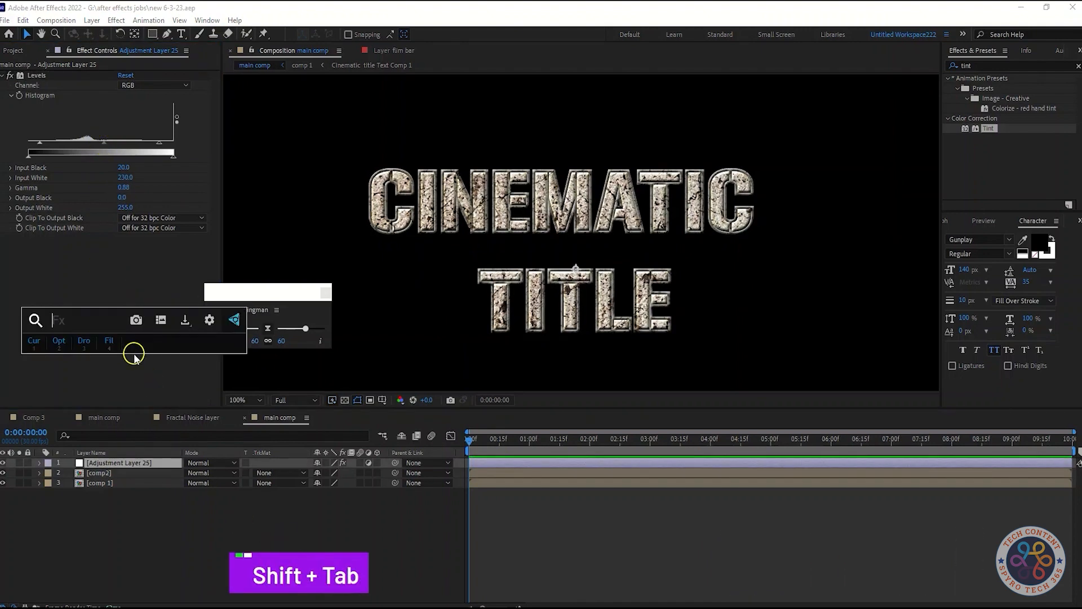
pyautogui.write('circle')
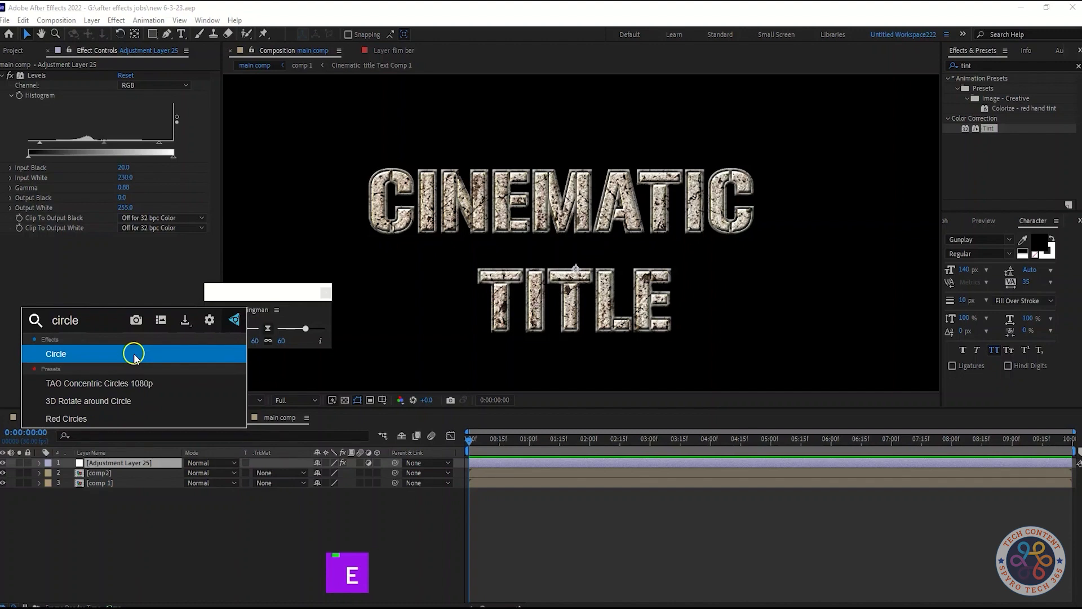
pyautogui.click(134, 354)
pyautogui.click(3, 76)
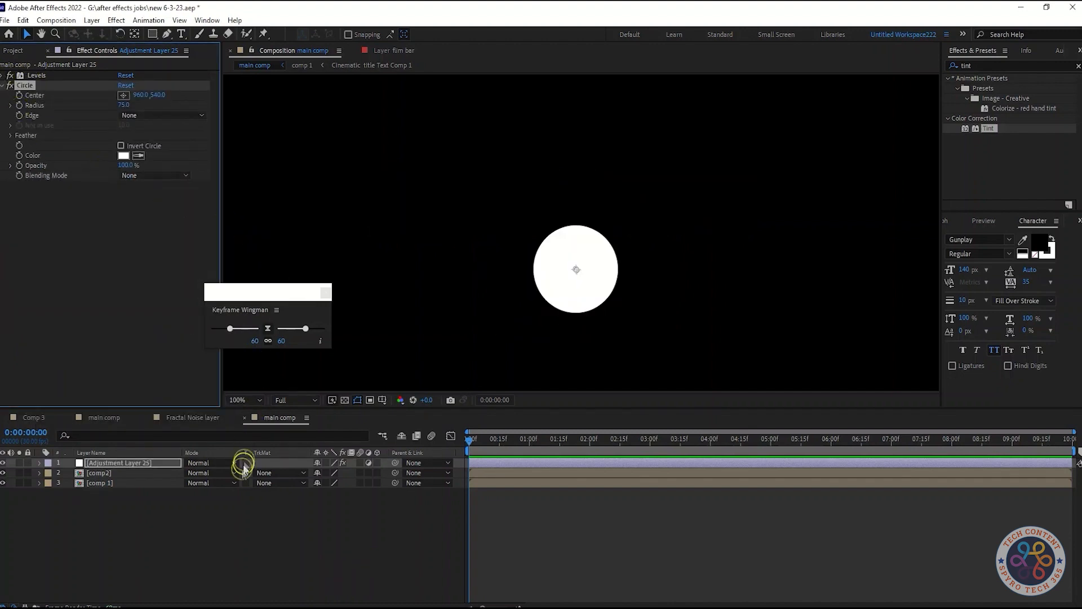
pyautogui.click(133, 232)
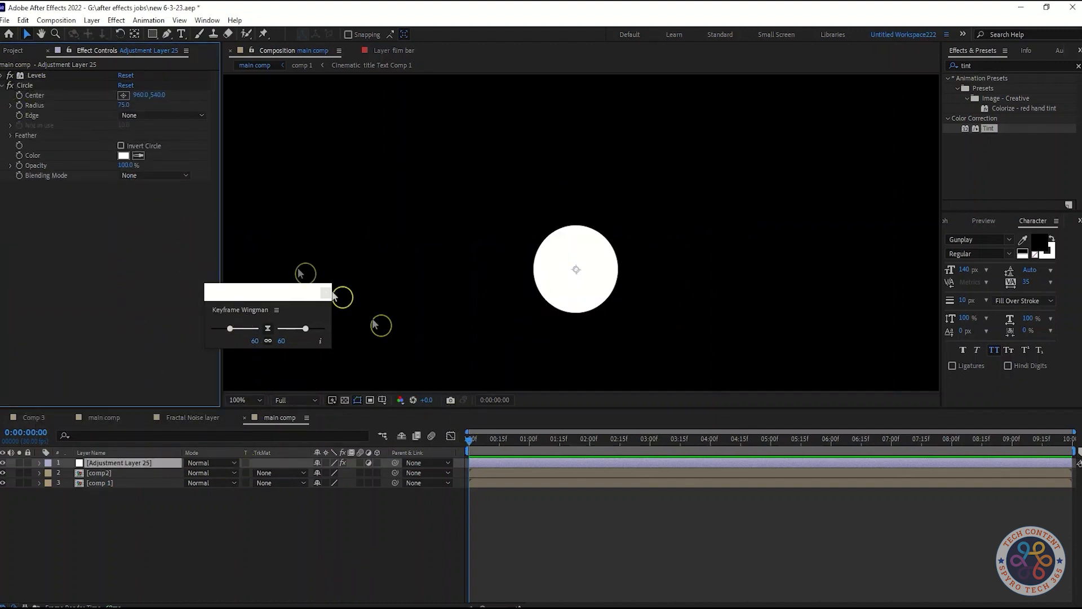
pyautogui.click(164, 175)
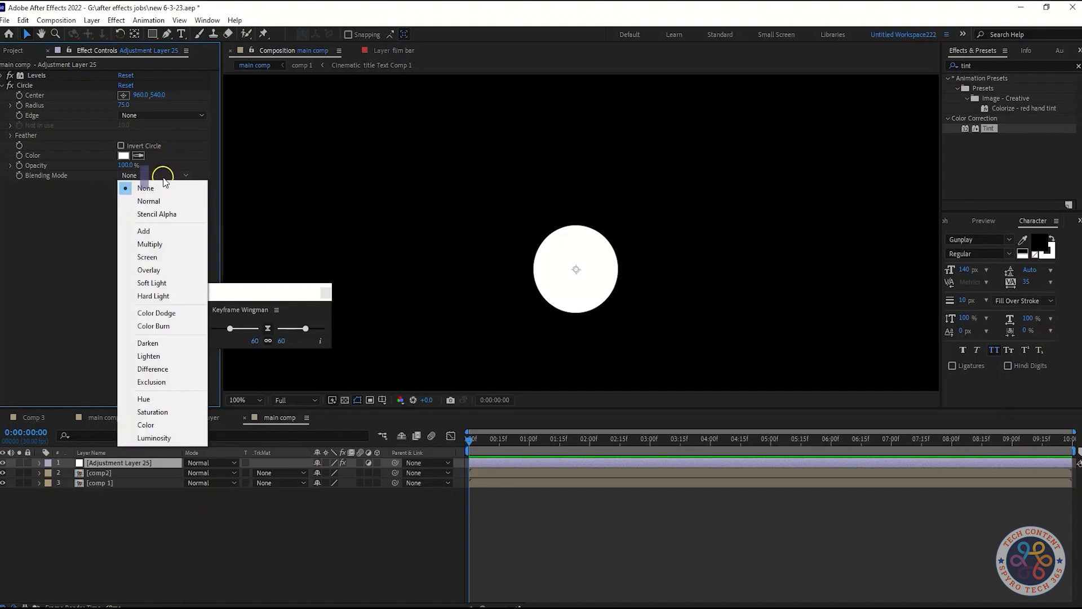
pyautogui.click(159, 269)
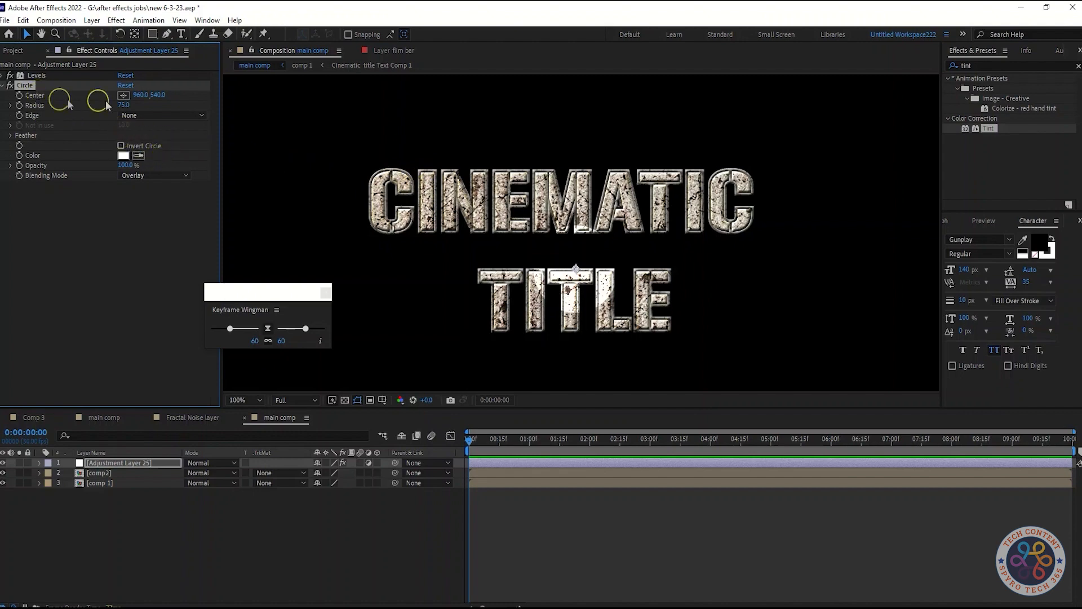
# Centre the circle between the first I and N of CINEMATIC at about 726, 434 and set its radius to 65.
pyautogui.click(124, 96)
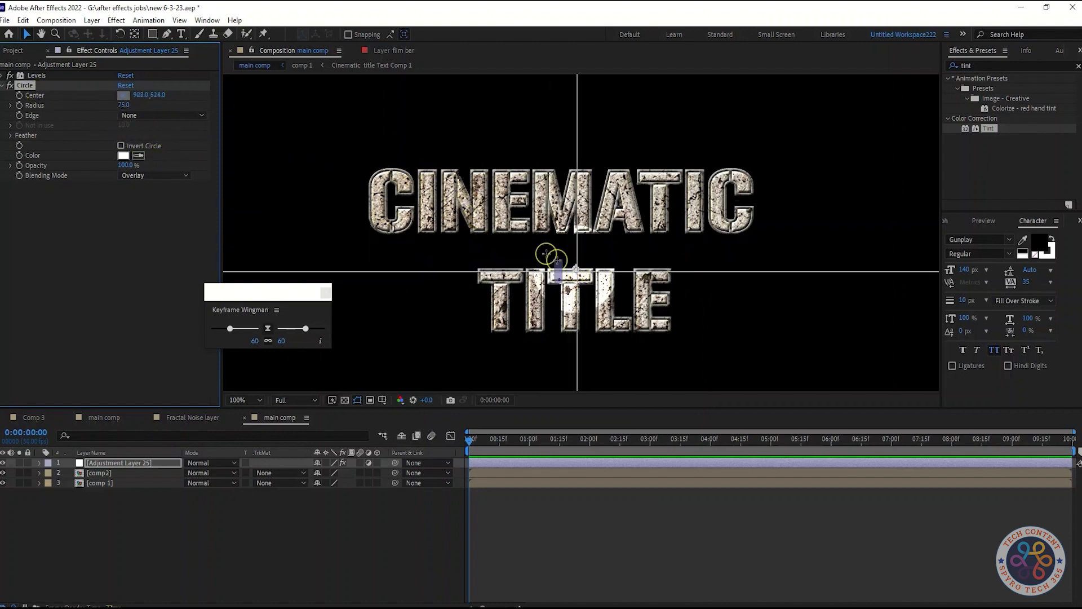
pyautogui.click(440, 192)
pyautogui.moveTo(440, 192); pyautogui.dragTo(444, 206)
pyautogui.click(124, 105)
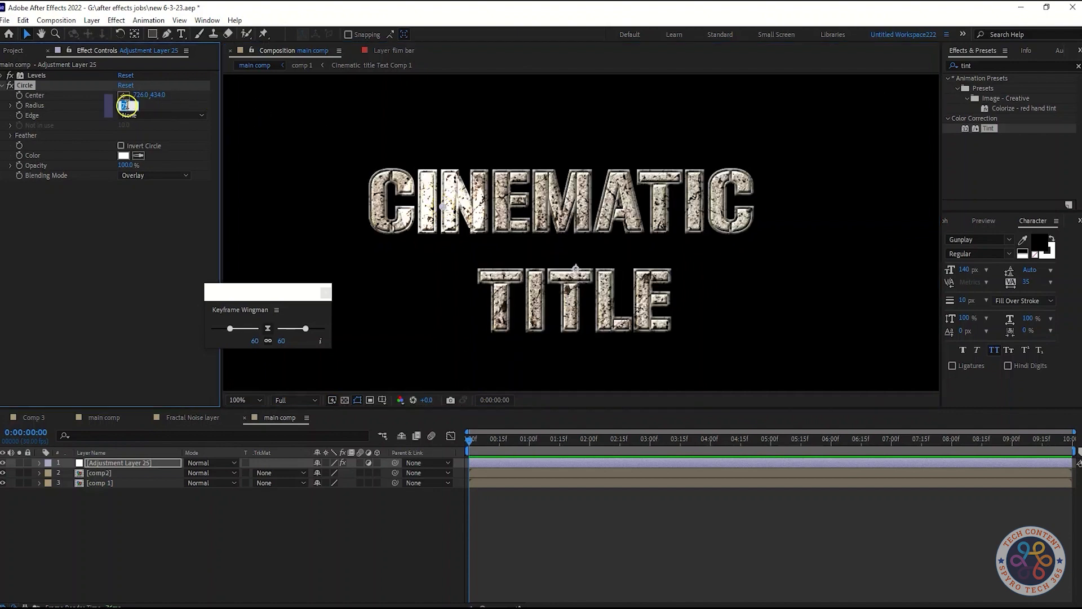
pyautogui.write('6')
pyautogui.click(141, 251)
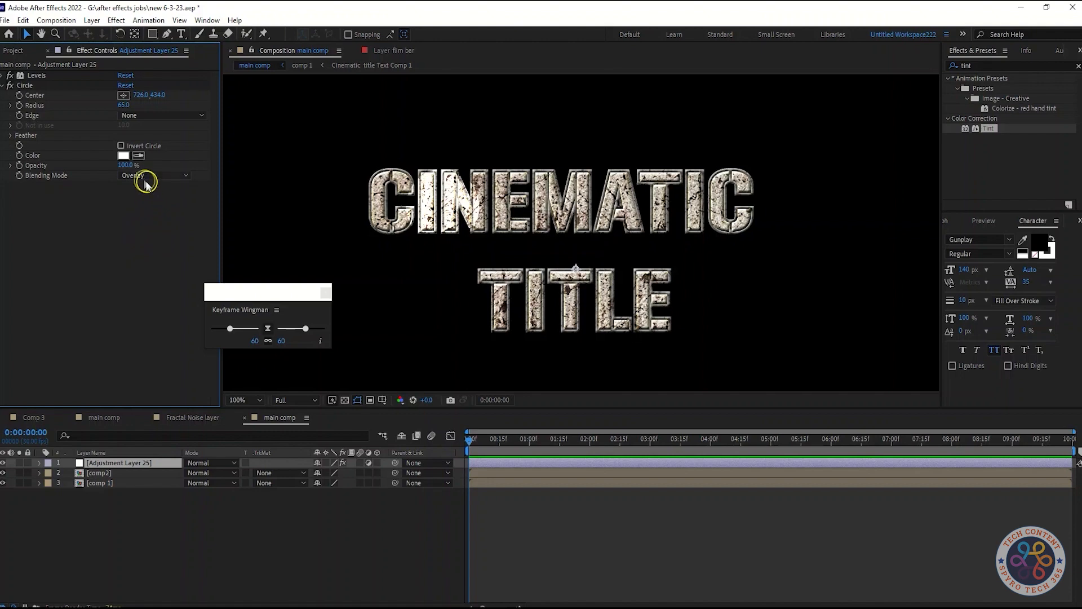
# Set the circle's opacity to 70%.
pyautogui.moveTo(129, 167)
pyautogui.mouseDown()
pyautogui.moveTo(109, 167)
pyautogui.moveTo(125, 165)
pyautogui.mouseUp()
pyautogui.write('70')
pyautogui.click(133, 210)
# Set the circle's Feather Outer Edge to 75.
pyautogui.click(16, 143)
pyautogui.click(123, 146)
pyautogui.moveTo(123, 144); pyautogui.dragTo(164, 144)
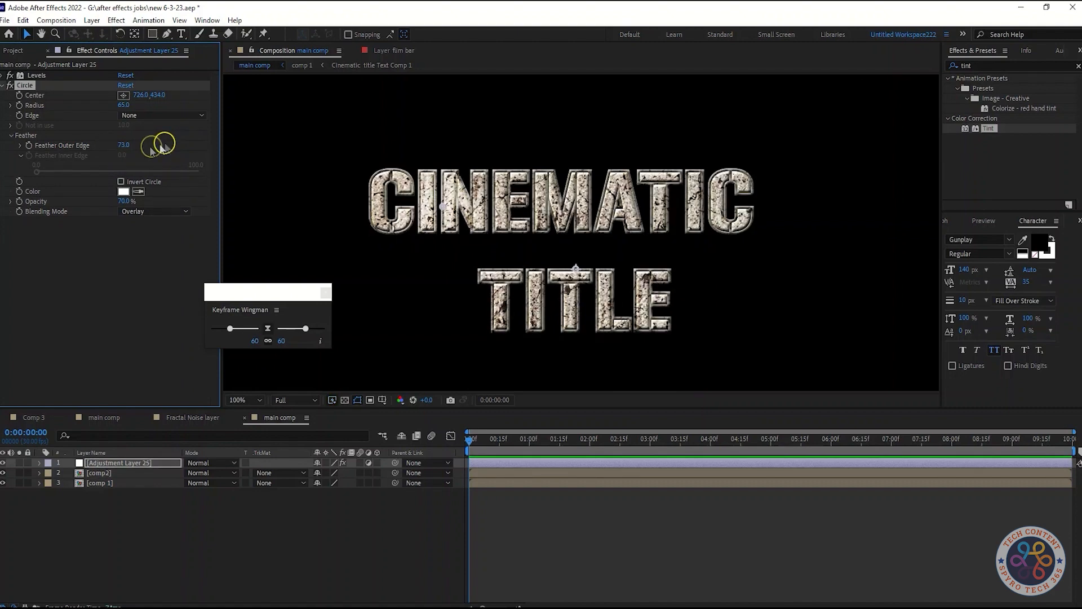
pyautogui.write('7')
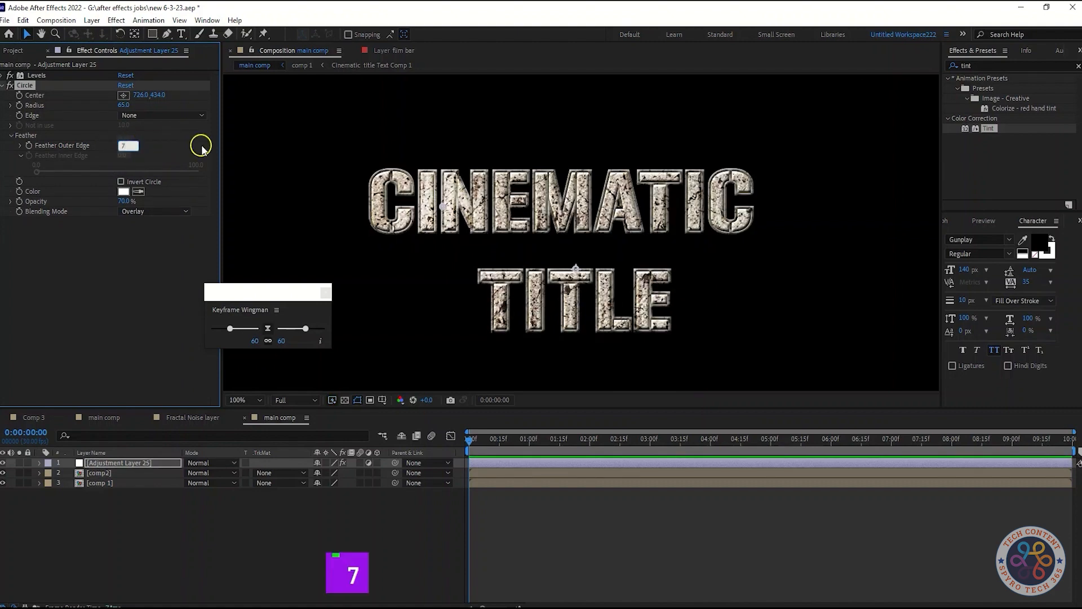
pyautogui.write('5')
pyautogui.click(149, 254)
# Reduce the circle's opacity to 55%.
pyautogui.moveTo(128, 202); pyautogui.dragTo(120, 202)
pyautogui.click(144, 258)
pyautogui.click(128, 201)
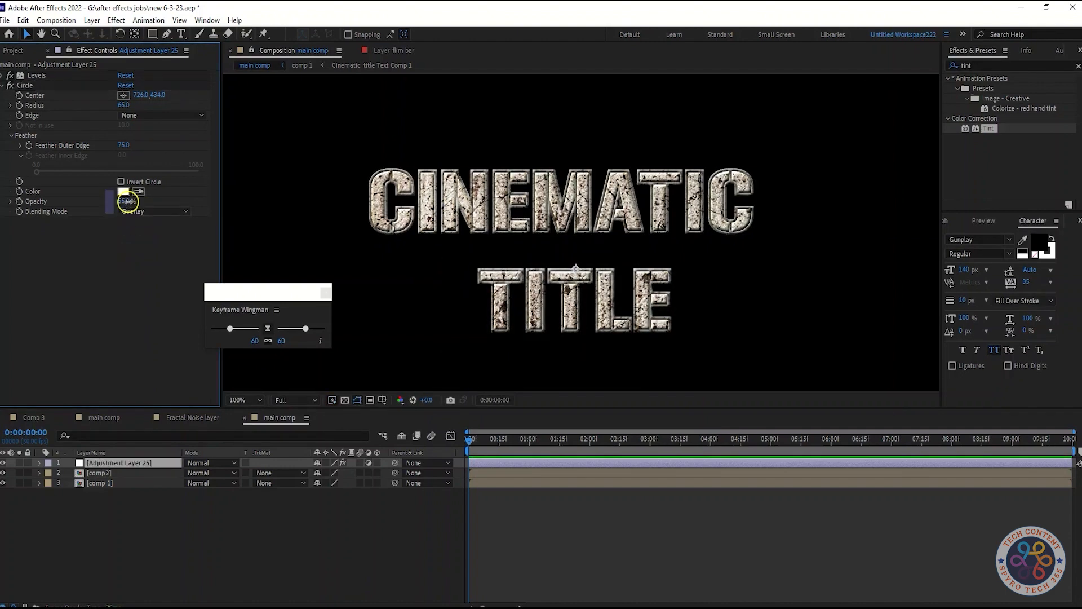
pyautogui.write('55')
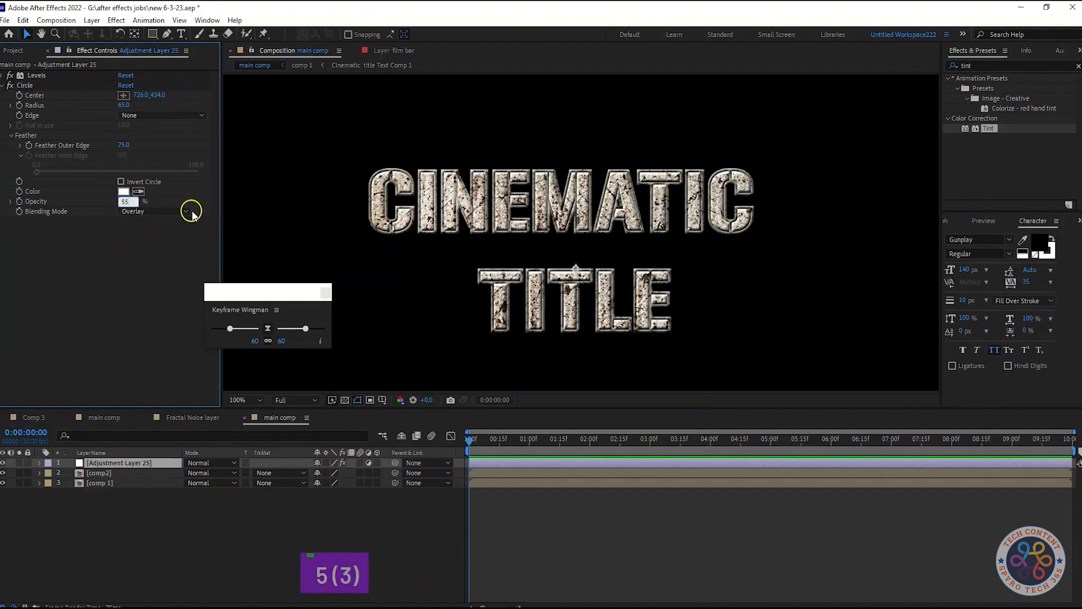
pyautogui.click(146, 229)
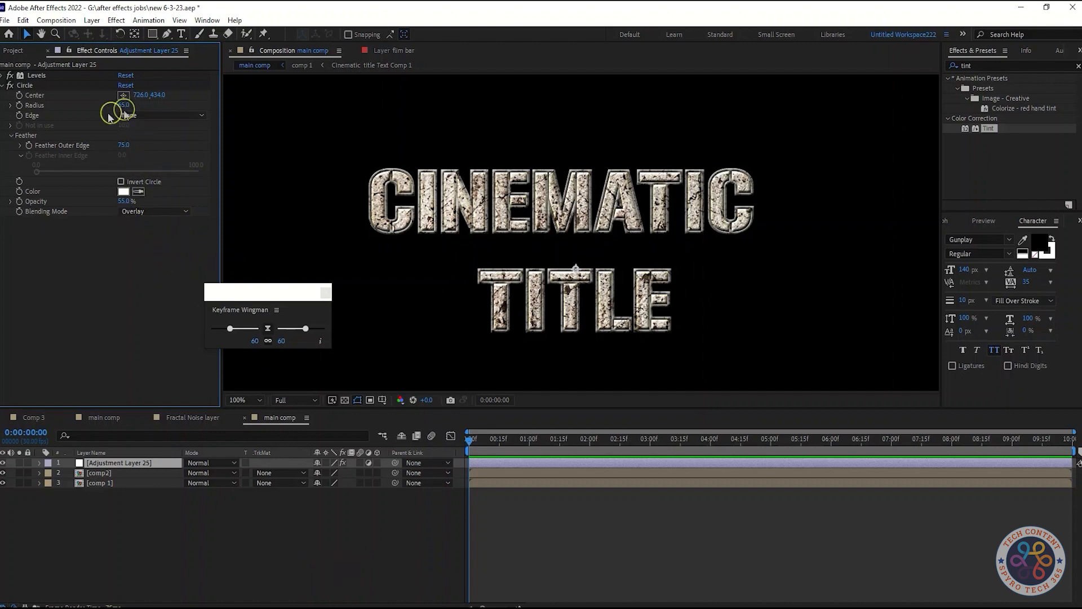
# Duplicate the Circle effect and centre the copy on the A of CINEMATIC at about 1022, 420.
pyautogui.click(5, 86)
pyautogui.hotkey('ctrl', 'd')
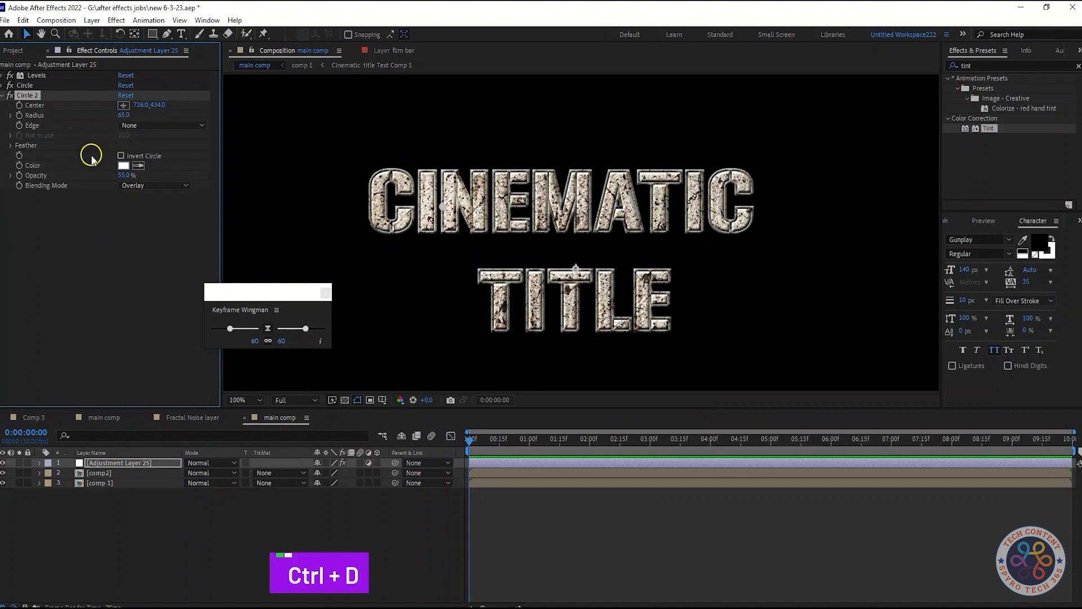
pyautogui.click(123, 106)
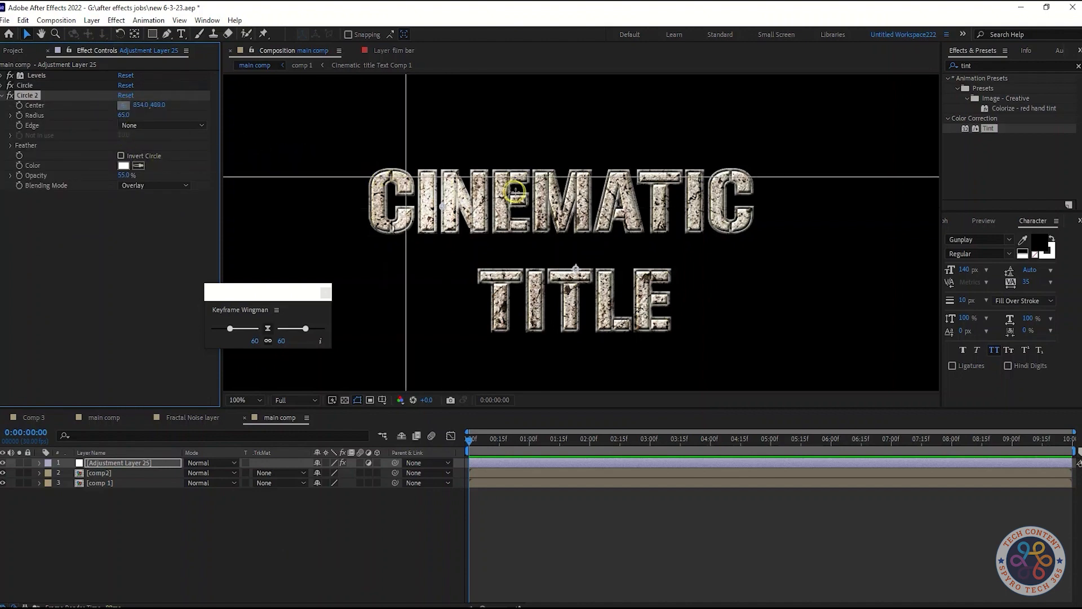
pyautogui.click(612, 200)
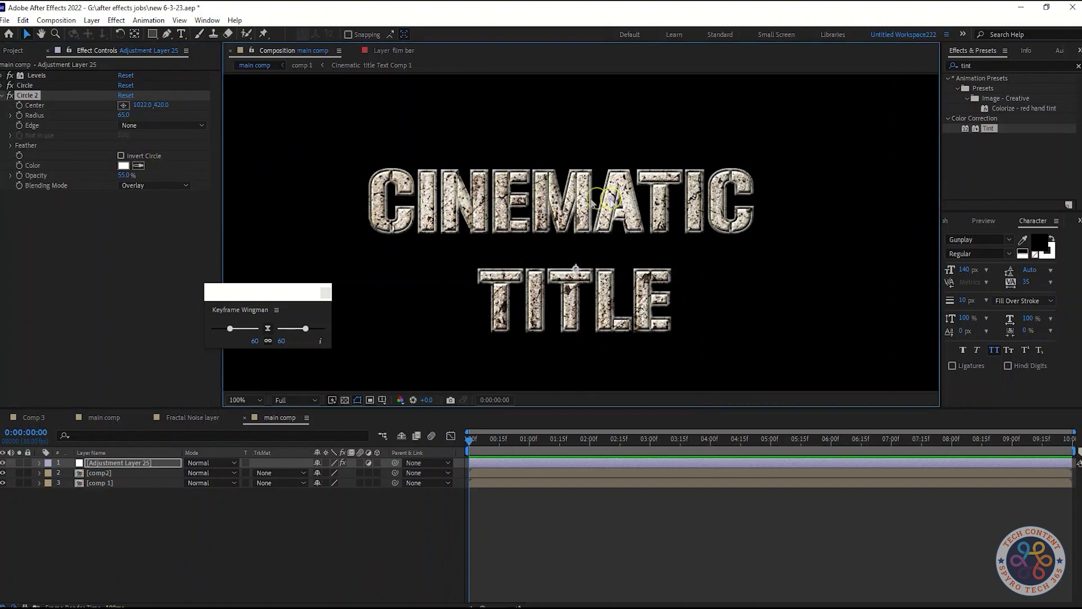
pyautogui.click(153, 284)
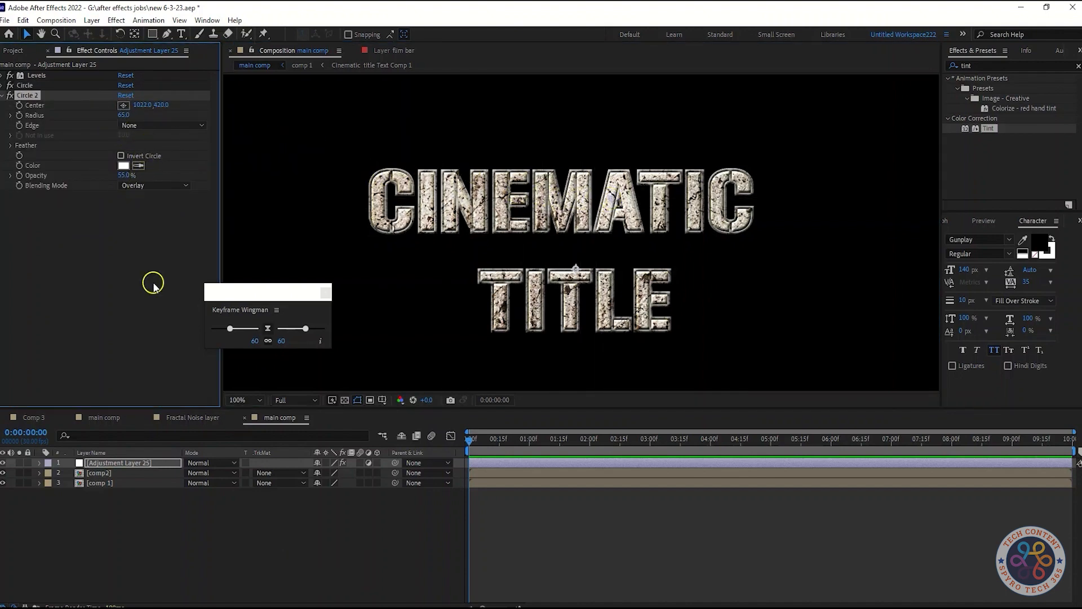
pyautogui.click(10, 145)
pyautogui.click(11, 145)
pyautogui.click(4, 95)
pyautogui.click(70, 119)
# Duplicate the Circle 2 effect and centre the copy on the second T of TITLE at about 969, 597.
pyautogui.click(41, 95)
pyautogui.hotkey('ctrl', 'd')
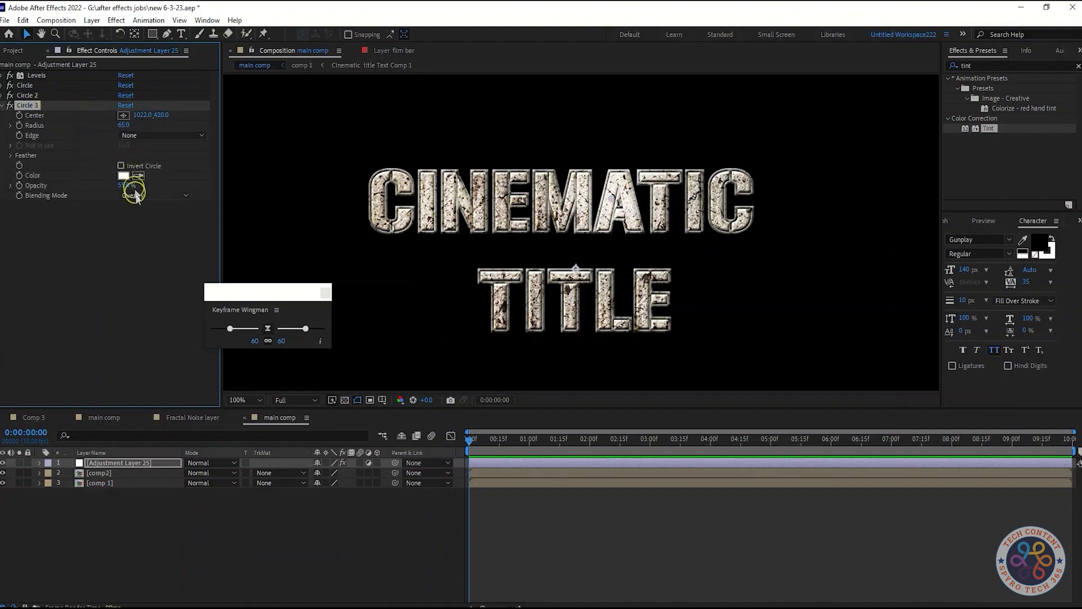
pyautogui.click(123, 116)
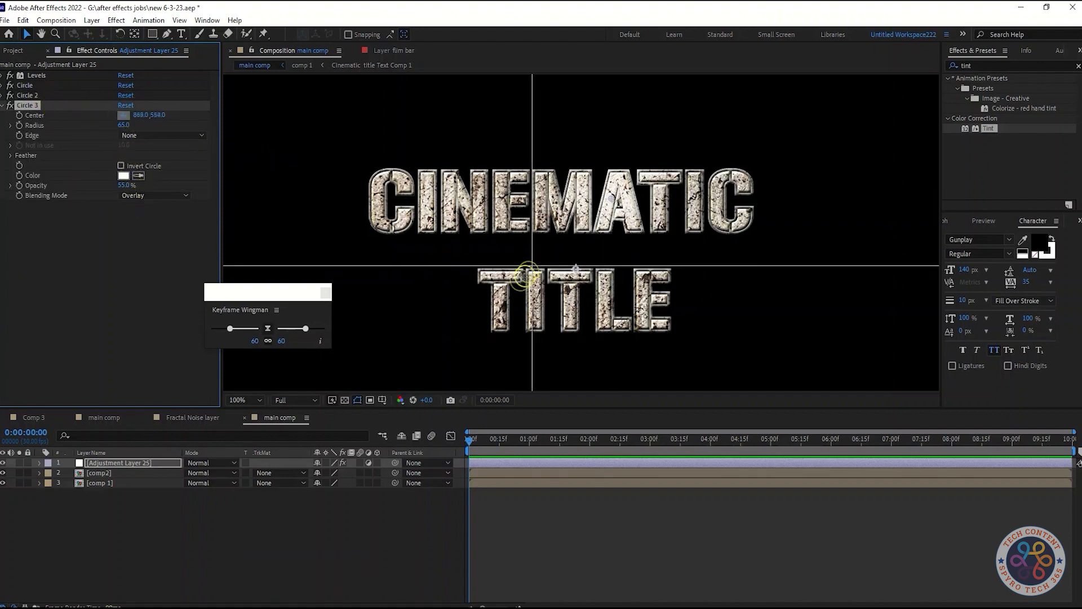
pyautogui.click(527, 294)
pyautogui.moveTo(527, 295); pyautogui.dragTo(581, 305)
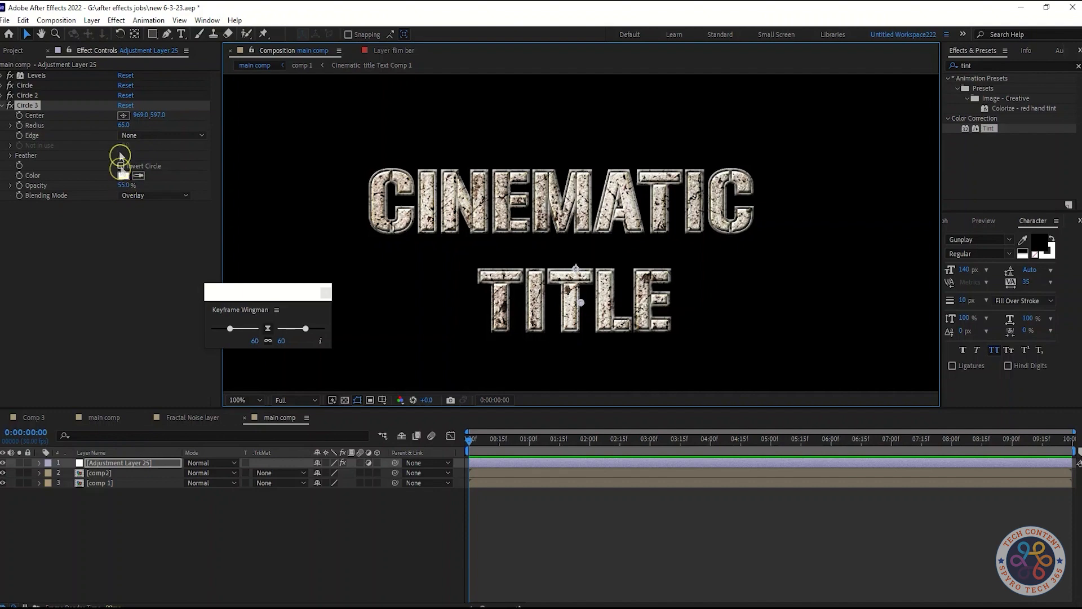
# Set the Circle 3 effect's Radius to 60 and its Feather Outer Edge to 65.
pyautogui.click(120, 125)
pyautogui.write('60')
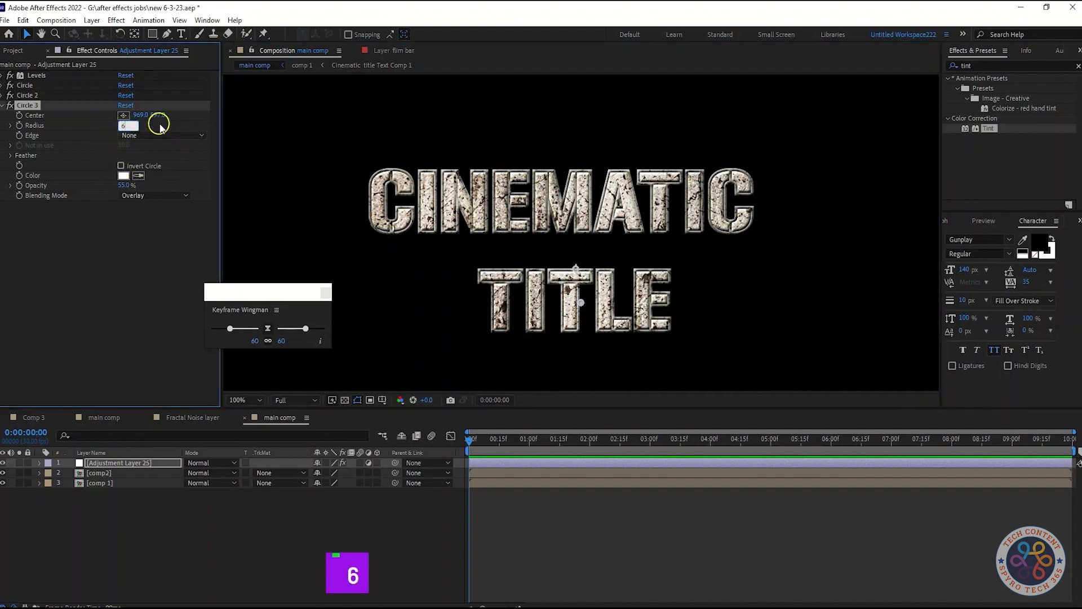
pyautogui.click(146, 244)
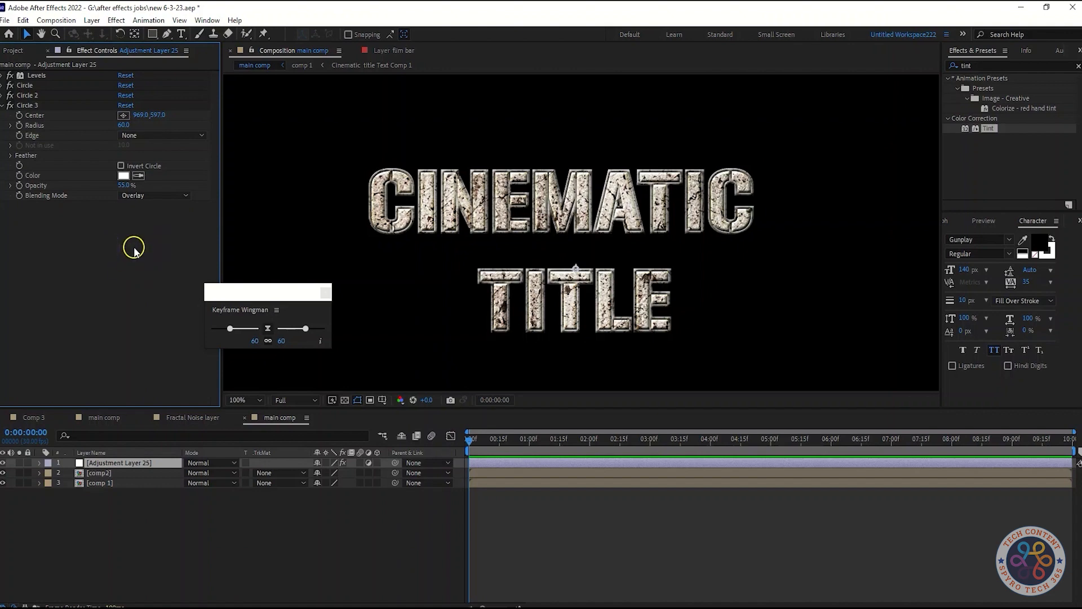
pyautogui.click(11, 155)
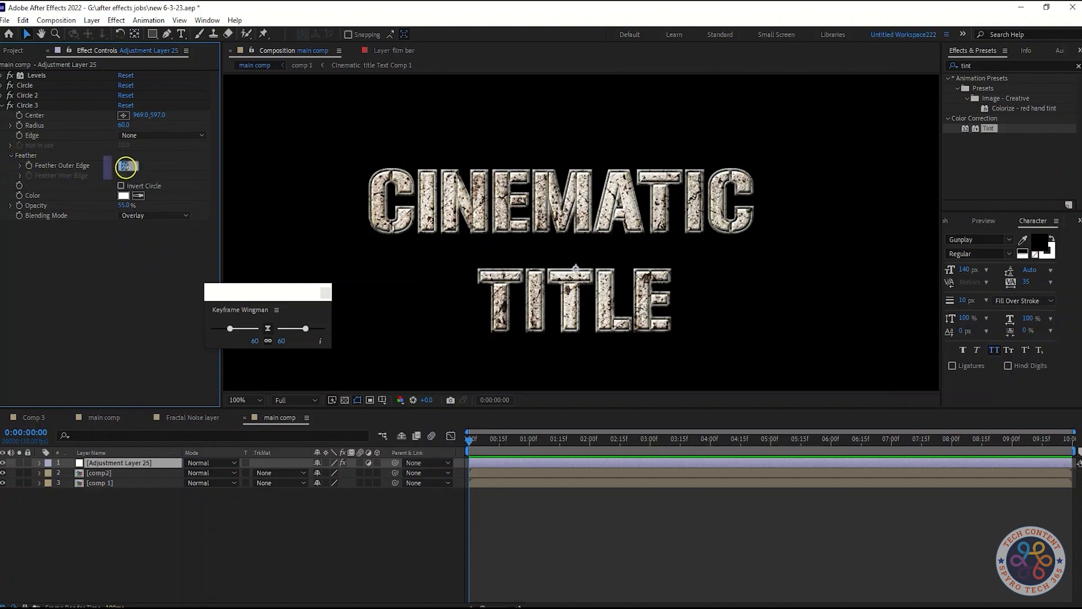
pyautogui.write('65')
pyautogui.click(148, 273)
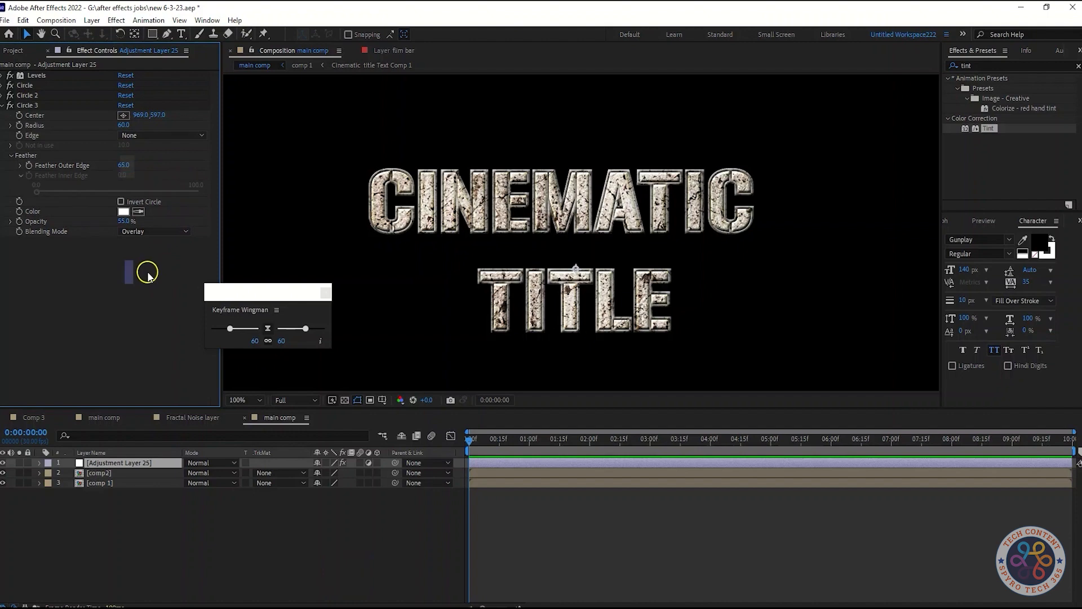
pyautogui.click(3, 107)
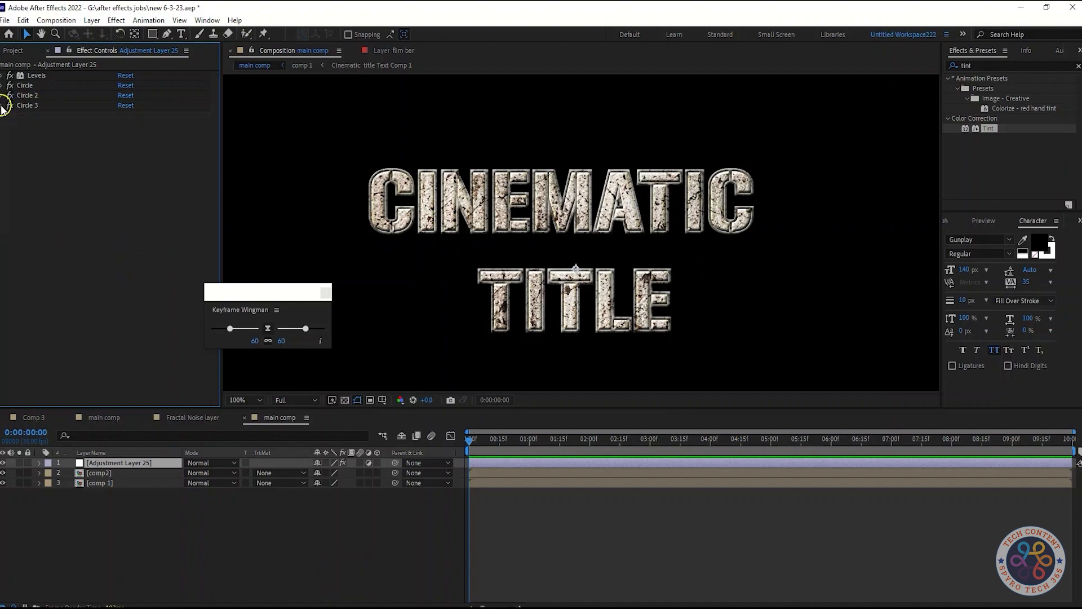
# Change the Color Overlay colour in the comp2 layer's Layer Styles to the dark reddish grey 574A4A.
pyautogui.click(138, 477)
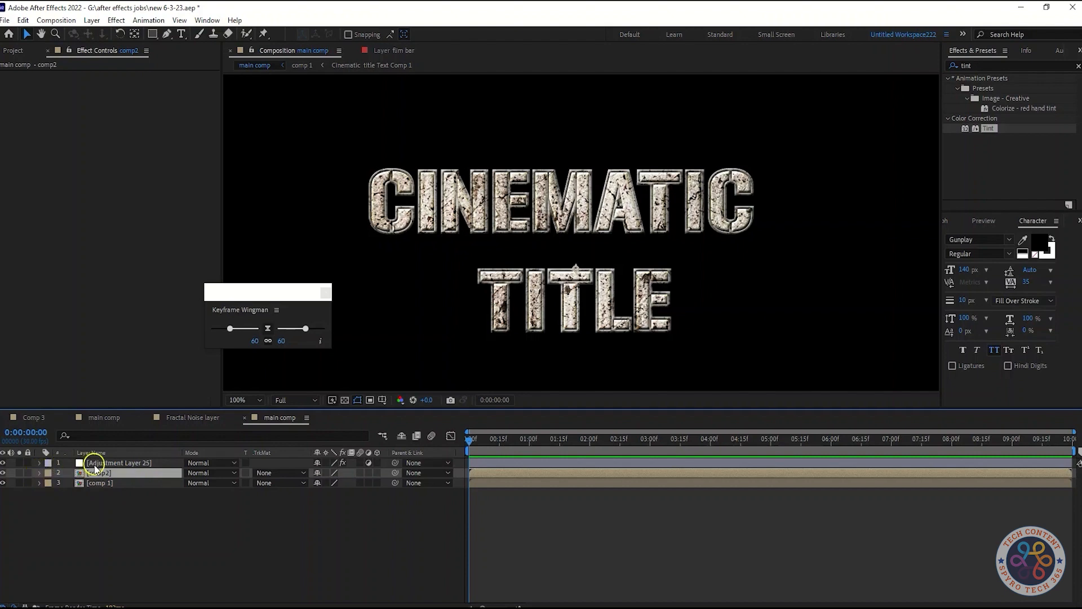
pyautogui.click(39, 473)
pyautogui.click(49, 494)
pyautogui.scroll(-1, 47, 495)
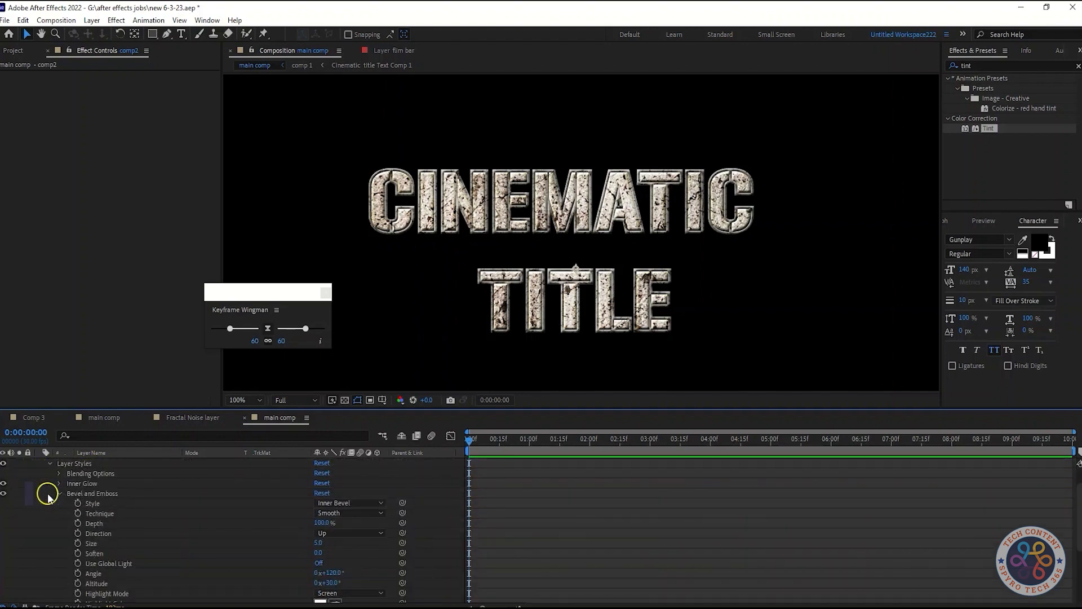
pyautogui.scroll(-3, 369, 565)
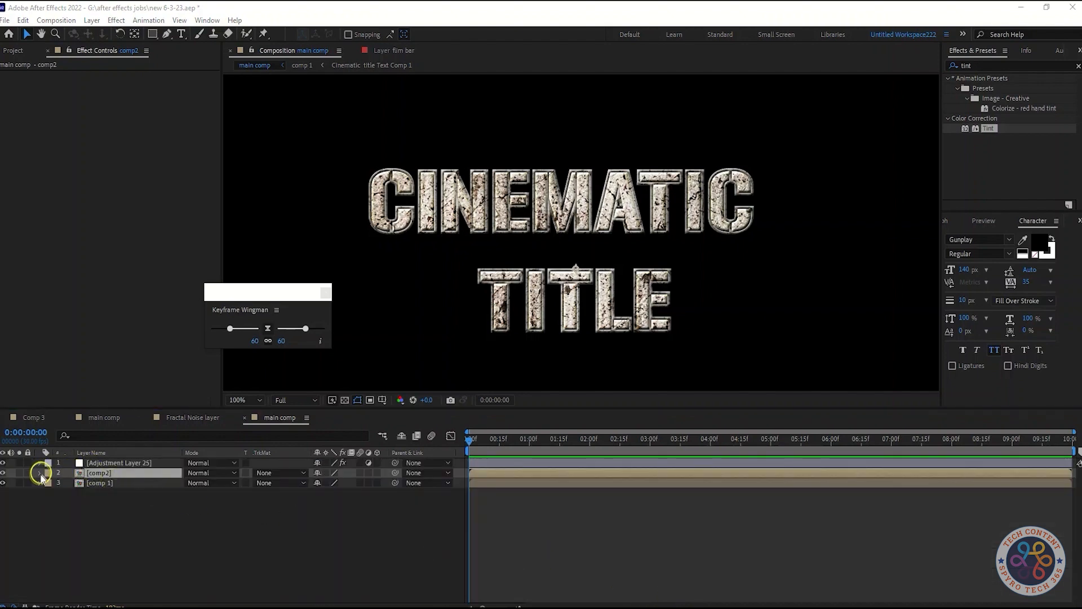
pyautogui.click(40, 474)
pyautogui.scroll(-4, 230, 533)
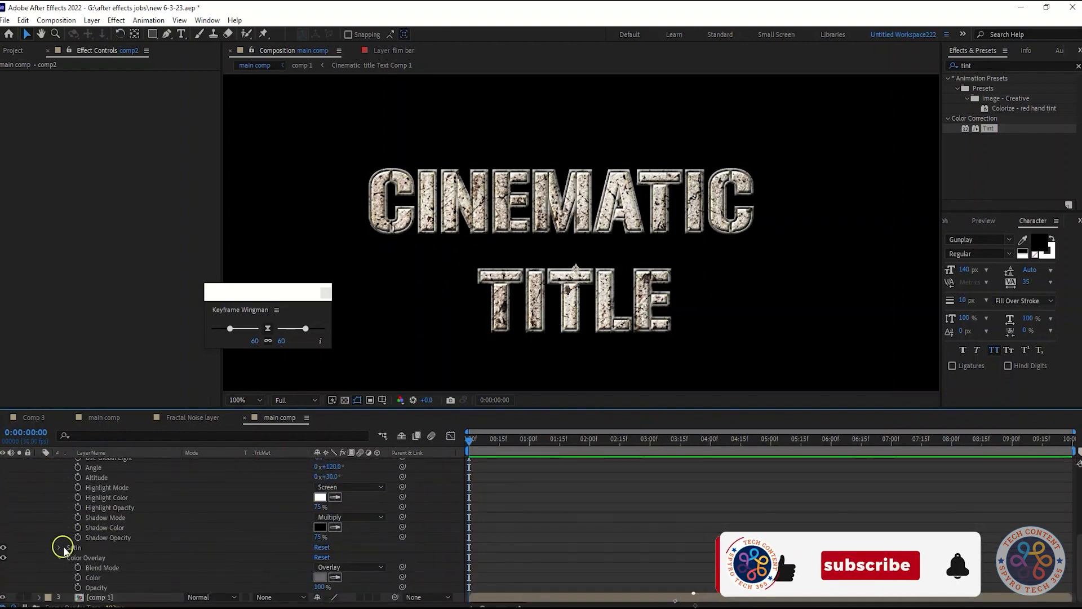
pyautogui.click(59, 547)
pyautogui.scroll(-3, 169, 544)
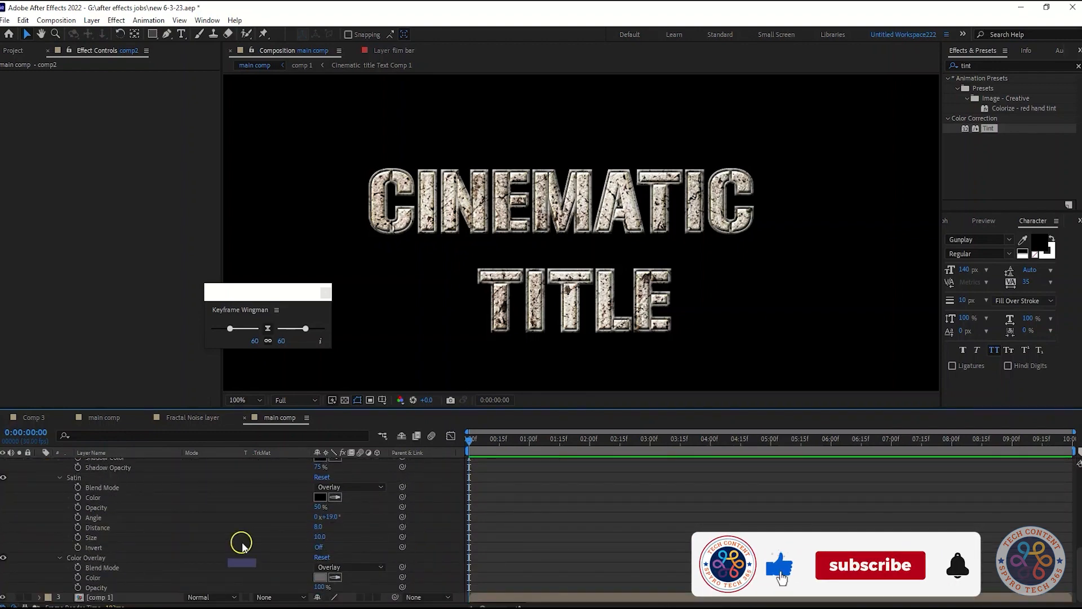
pyautogui.click(321, 577)
pyautogui.moveTo(60, 307)
pyautogui.mouseDown()
pyautogui.moveTo(117, 326)
pyautogui.moveTo(85, 323)
pyautogui.moveTo(85, 289)
pyautogui.moveTo(160, 256)
pyautogui.moveTo(104, 319)
pyautogui.moveTo(93, 326)
pyautogui.moveTo(80, 297)
pyautogui.moveTo(59, 315)
pyautogui.moveTo(74, 315)
pyautogui.mouseUp()
pyautogui.click(318, 221)
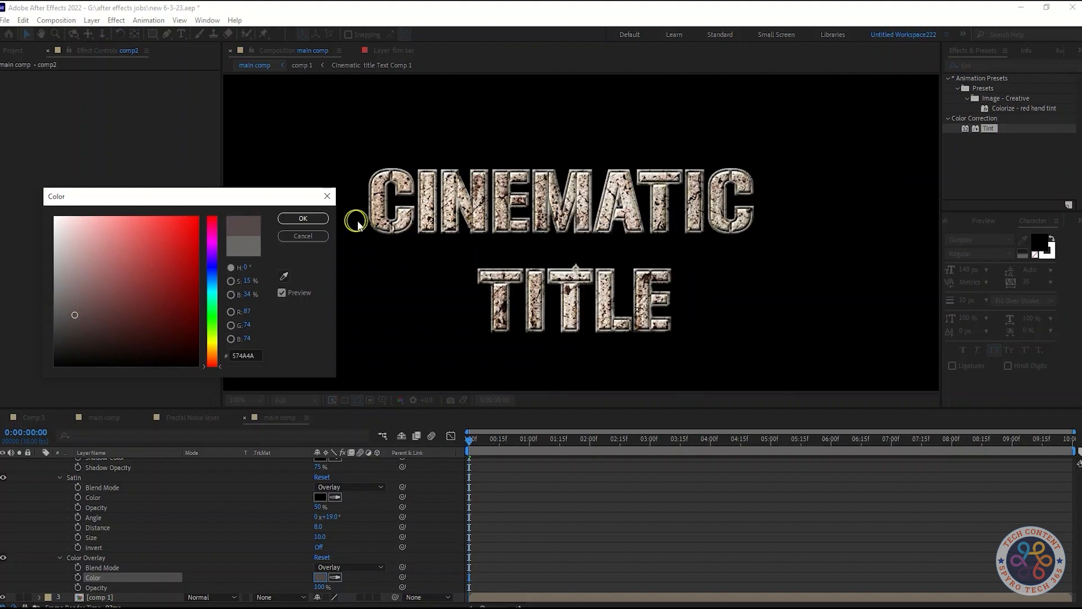
pyautogui.click(304, 219)
pyautogui.scroll(10, 251, 598)
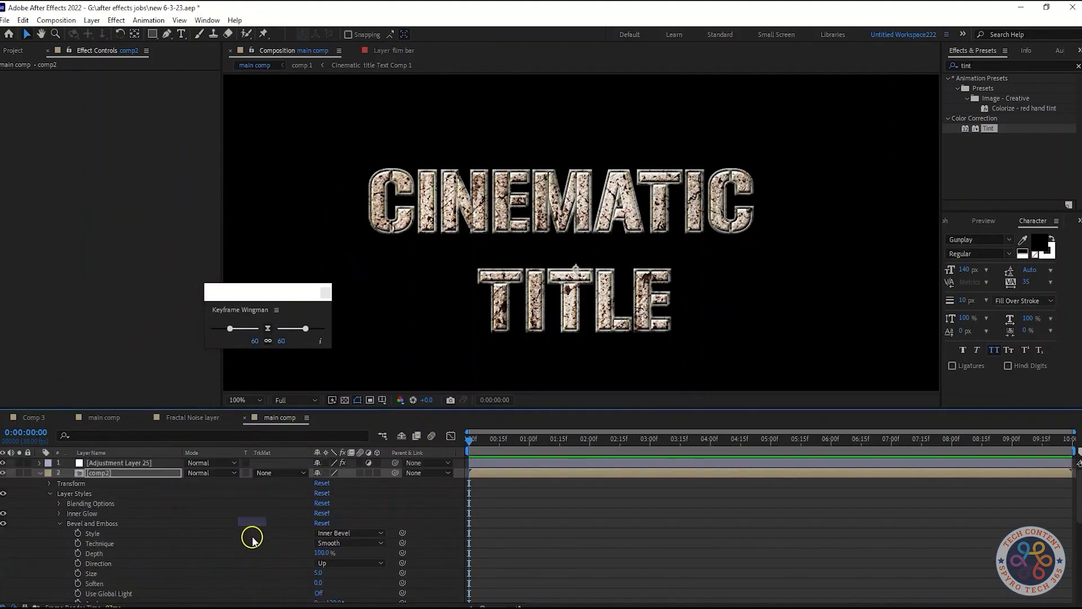
pyautogui.click(38, 472)
pyautogui.click(309, 547)
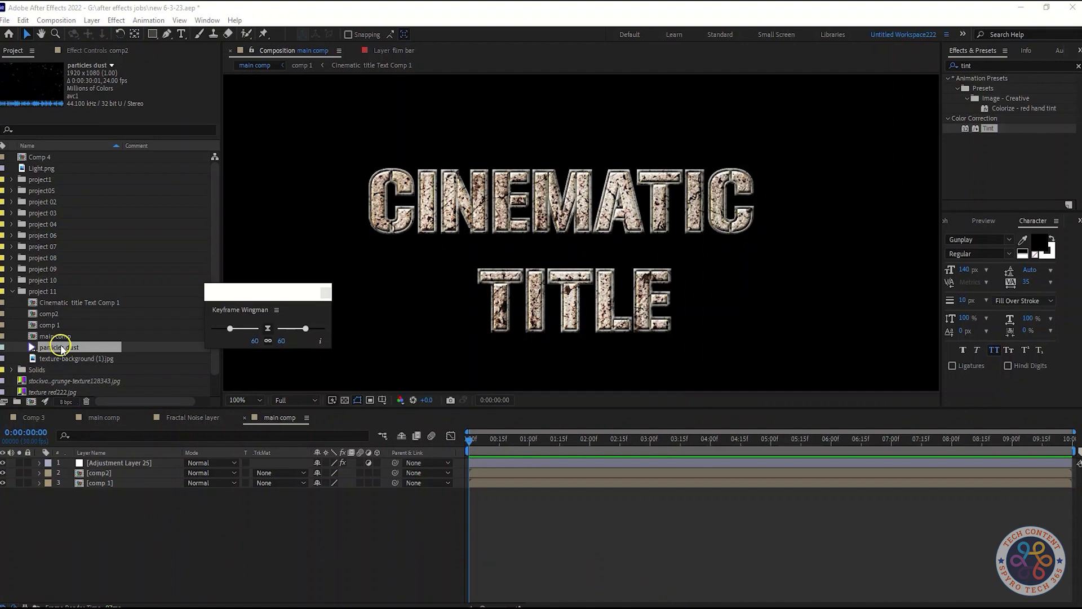
# Add the particles dust footage above all layers in main comp and set its blending mode to Screen.
pyautogui.moveTo(61, 349); pyautogui.dragTo(90, 459)
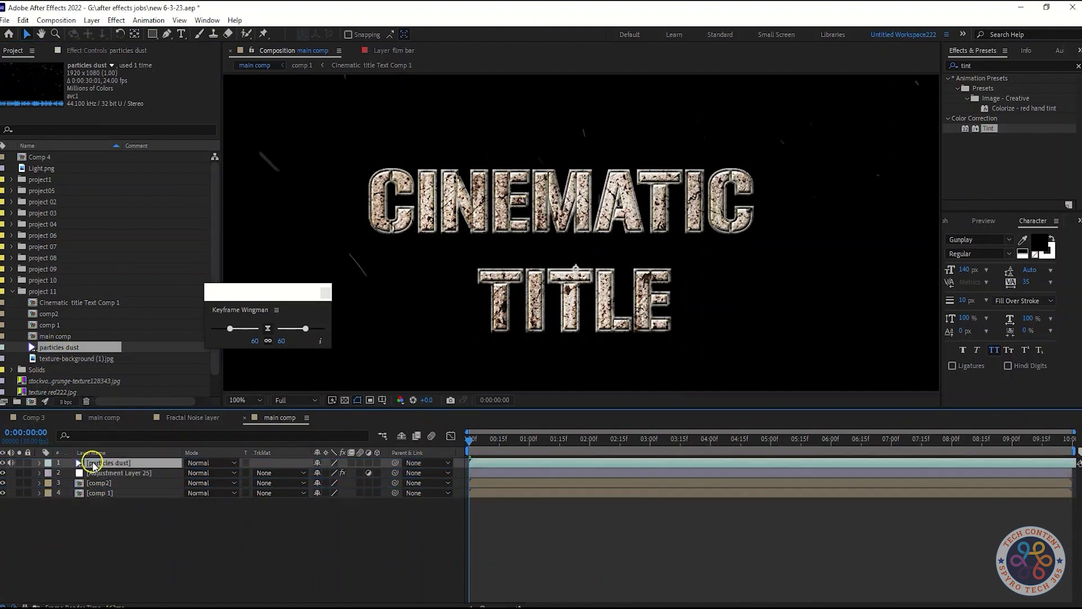
pyautogui.click(160, 536)
pyautogui.click(206, 463)
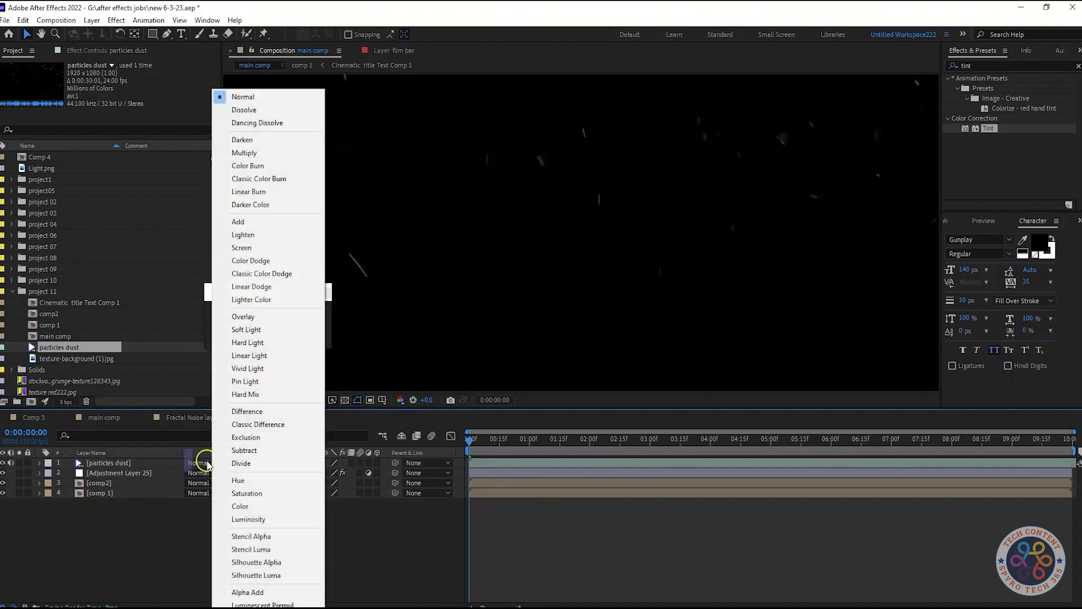
pyautogui.click(276, 248)
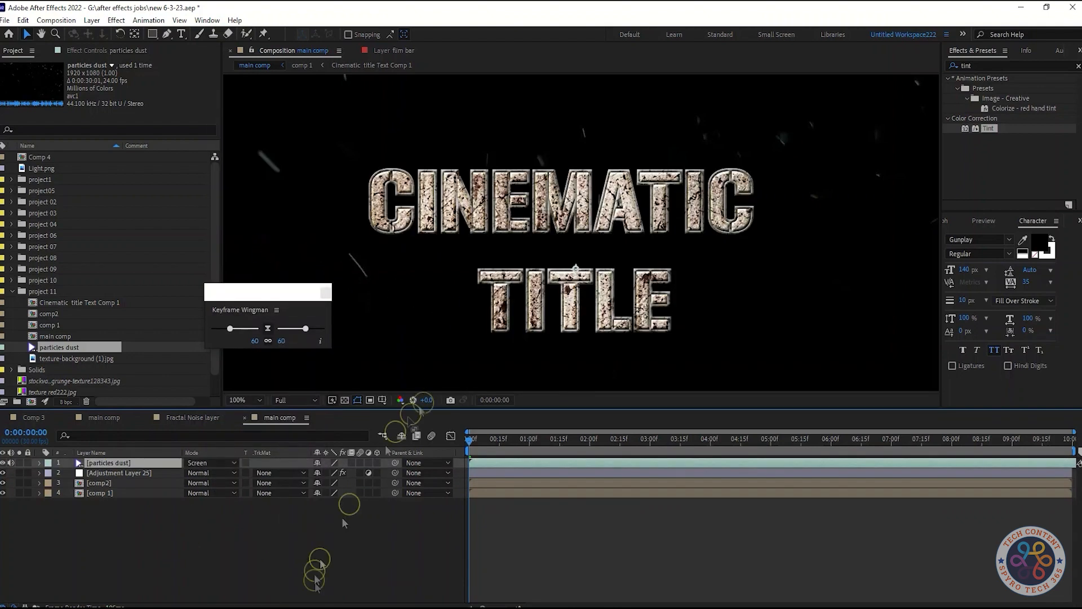
# Play main comp from the start to examine the dust particles over the title.
pyautogui.click(995, 222)
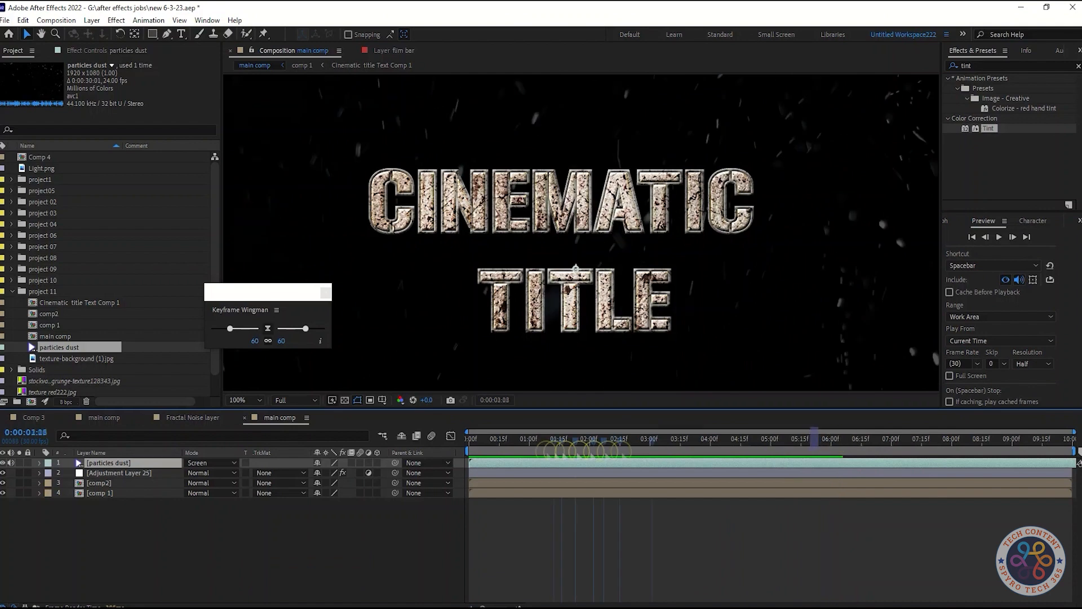
pyautogui.moveTo(502, 436)
pyautogui.mouseDown()
pyautogui.moveTo(654, 446)
pyautogui.moveTo(513, 446)
pyautogui.mouseUp()
pyautogui.moveTo(581, 464); pyautogui.dragTo(469, 446)
pyautogui.press('space')
pyautogui.press('space')
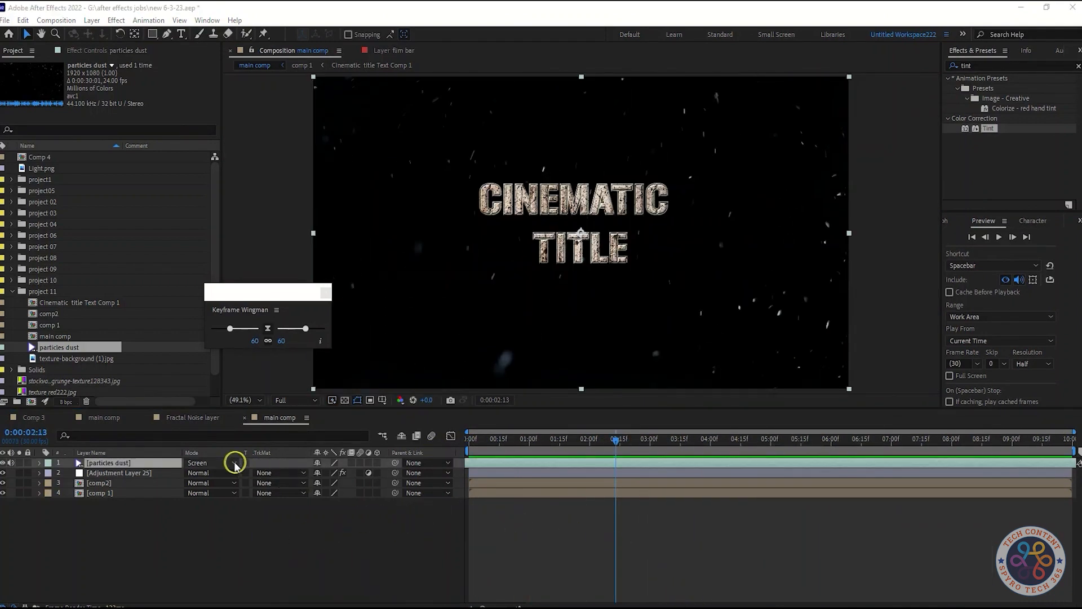
# Set the particles dust layer's blending mode to Add and preview the composition from the start.
pyautogui.click(231, 463)
pyautogui.click(238, 222)
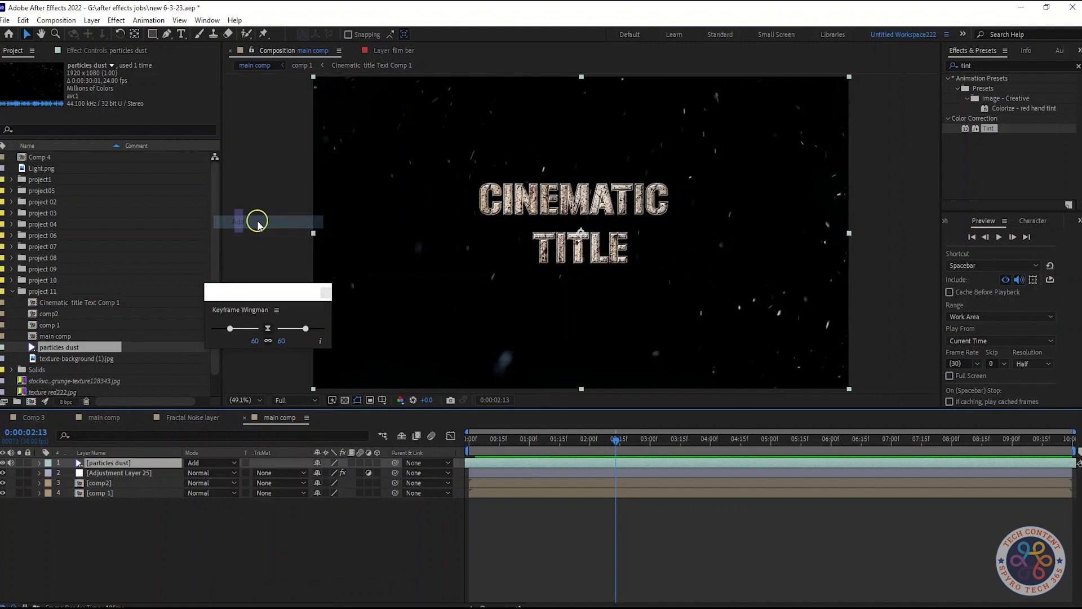
pyautogui.click(226, 530)
pyautogui.moveTo(617, 446); pyautogui.dragTo(451, 445)
pyautogui.press('space')
pyautogui.press('space')
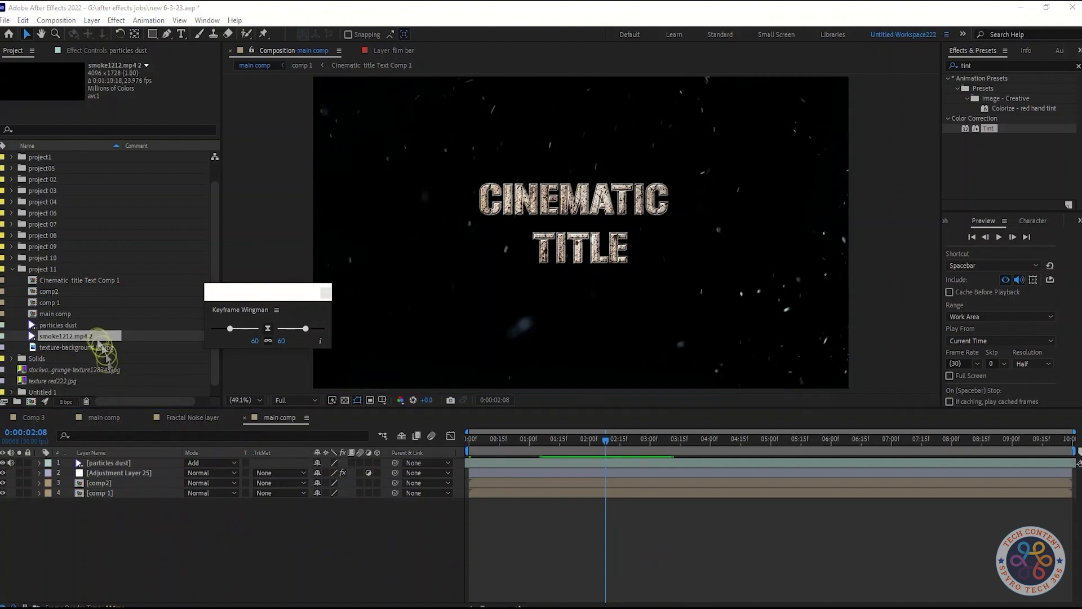
# Rename the smoke1212.mp4 footage in the project 11 folder as smoke 1.
pyautogui.rightClick(95, 337)
pyautogui.click(149, 524)
pyautogui.press('Right')
pyautogui.press('BackSpace')
pyautogui.press('BackSpace')
pyautogui.press('BackSpace')
pyautogui.press('BackSpace')
pyautogui.press('BackSpace')
pyautogui.press('BackSpace')
pyautogui.press('BackSpace')
pyautogui.press('BackSpace')
pyautogui.press('BackSpace')
pyautogui.press('BackSpace')
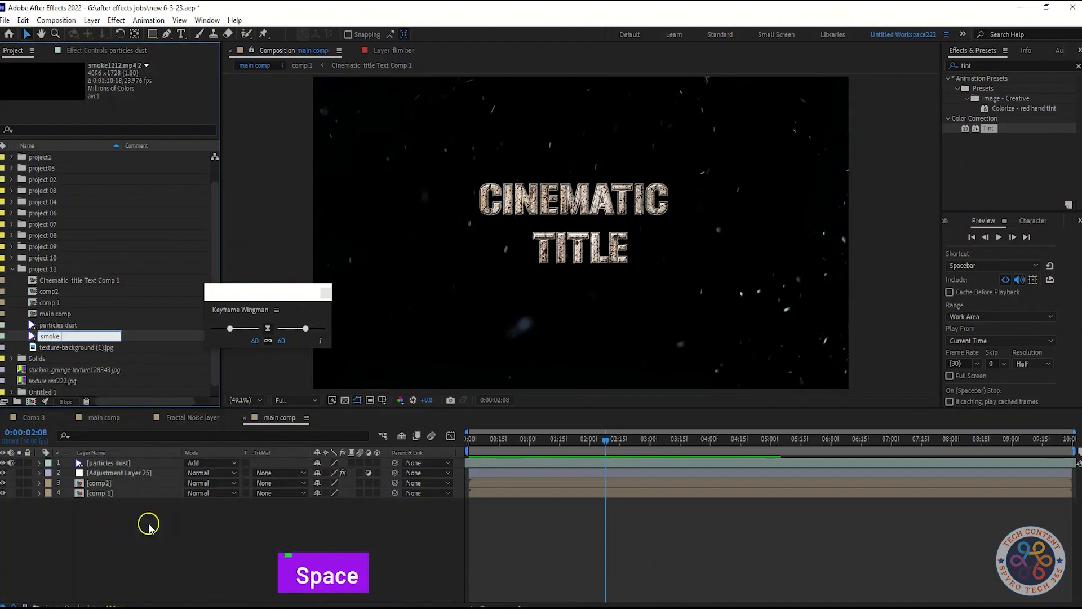
pyautogui.write('1')
pyautogui.press('Return')
# Place smoke 1 as the topmost layer in main comp with Add blending and 35% opacity.
pyautogui.moveTo(72, 355); pyautogui.dragTo(109, 459)
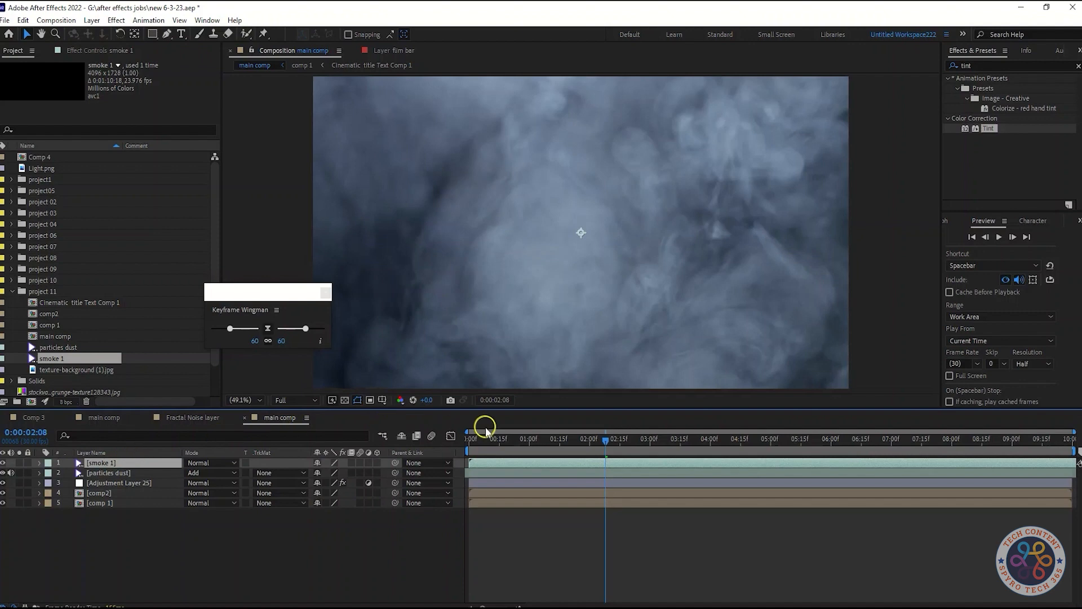
pyautogui.click(211, 462)
pyautogui.click(274, 221)
pyautogui.press('t')
pyautogui.click(322, 472)
pyautogui.write('35')
pyautogui.click(273, 559)
# Play main comp from the start to examine the smoke and dust around the title.
pyautogui.moveTo(606, 439); pyautogui.dragTo(432, 446)
pyautogui.press('space')
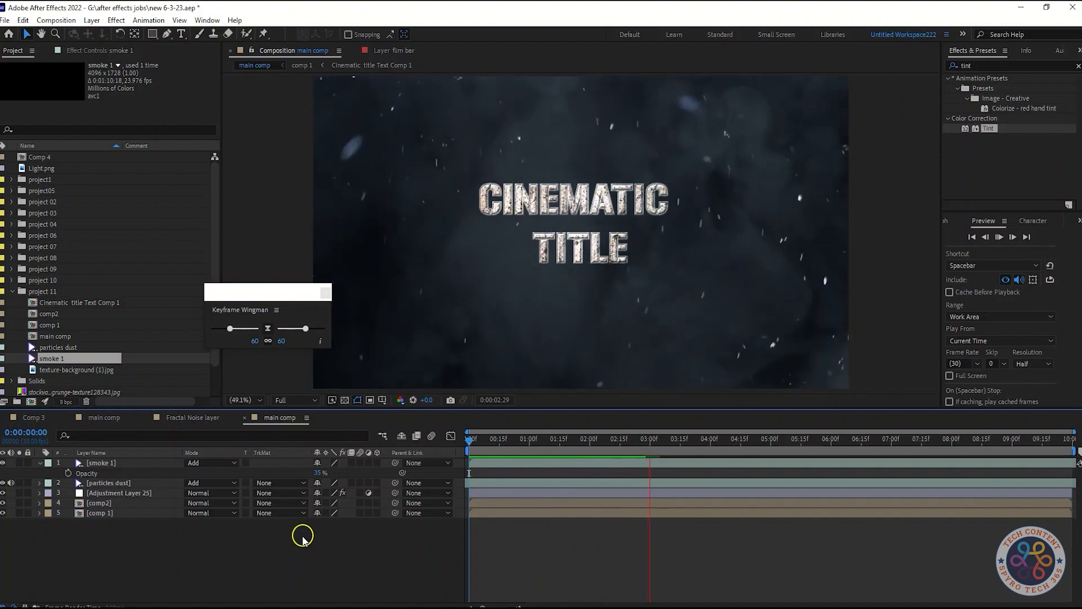
pyautogui.press('space')
pyautogui.click(41, 463)
pyautogui.moveTo(155, 516); pyautogui.dragTo(163, 539)
pyautogui.moveTo(684, 441); pyautogui.dragTo(628, 445)
# Create a dark solid named BG and place it directly below the particles dust layer.
pyautogui.rightClick(273, 541)
pyautogui.moveTo(351, 399)
pyautogui.click(439, 428)
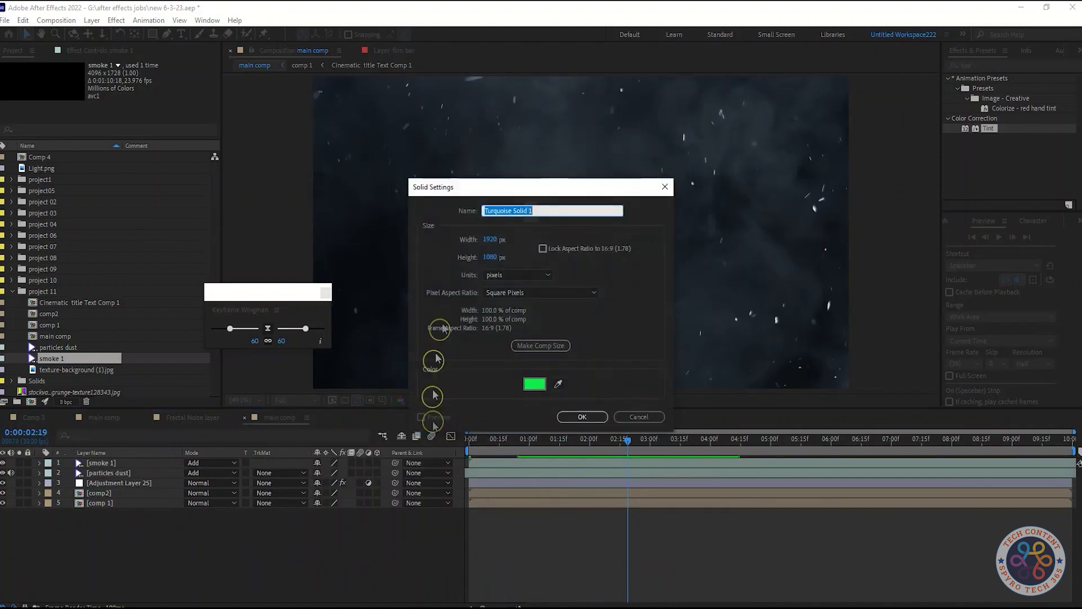
pyautogui.write('BG')
pyautogui.click(535, 383)
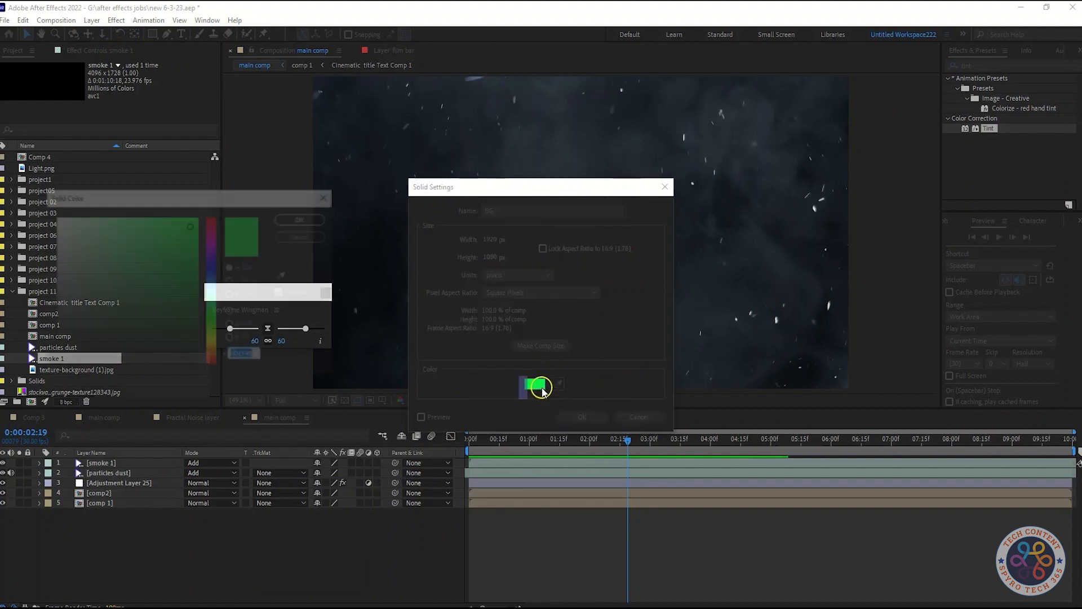
pyautogui.moveTo(74, 338)
pyautogui.mouseDown()
pyautogui.moveTo(60, 317)
pyautogui.moveTo(60, 343)
pyautogui.mouseUp()
pyautogui.click(303, 219)
pyautogui.click(582, 416)
pyautogui.moveTo(117, 464); pyautogui.dragTo(125, 487)
pyautogui.click(190, 546)
# Apply the Gradient Ramp effect to the BG solid and show its effect settings.
pyautogui.click(93, 483)
pyautogui.hotkey('shift', 'Tab')
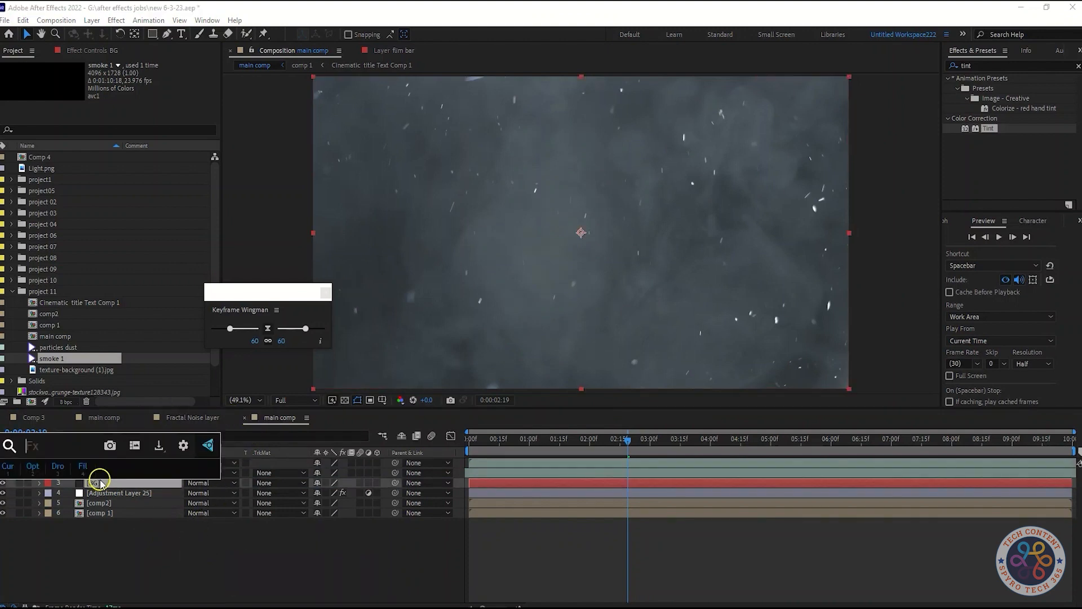
pyautogui.write('gradi')
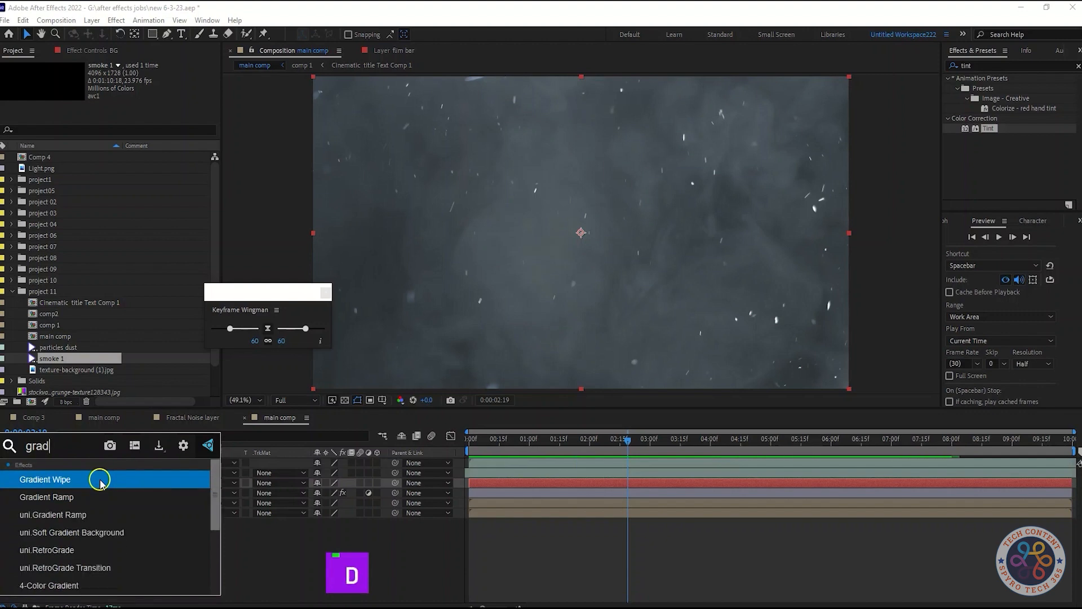
pyautogui.click(85, 496)
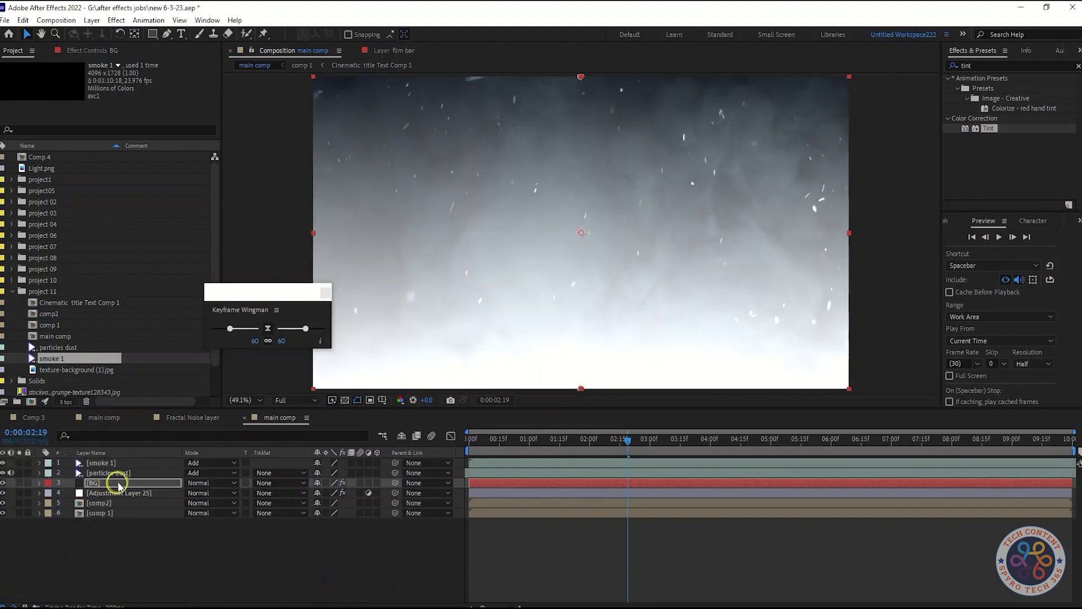
pyautogui.click(85, 50)
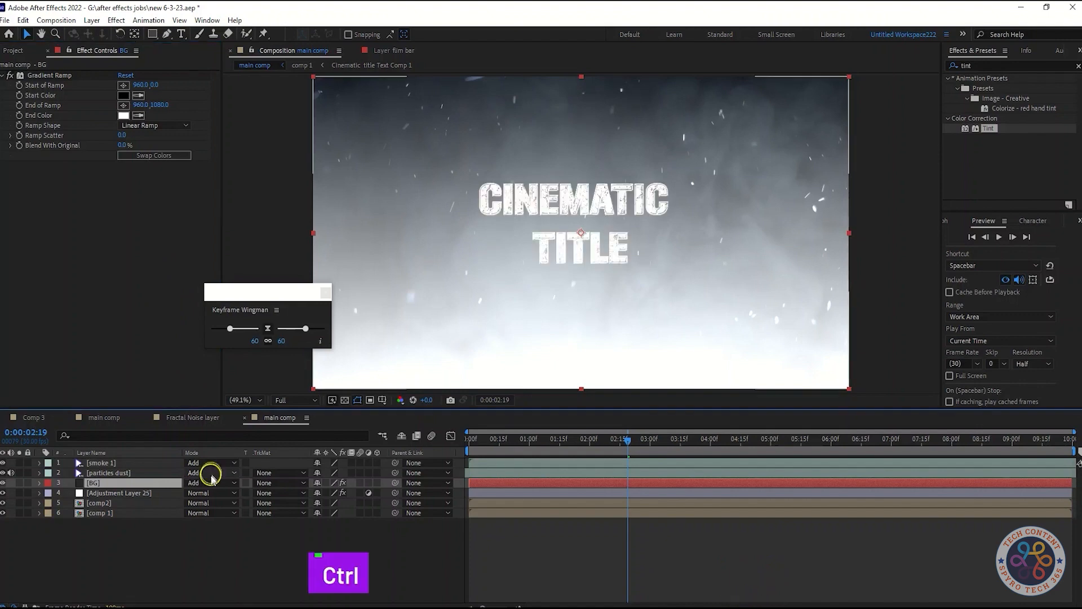
# Set the BG layer's blending mode to Overlay after trying Add.
pyautogui.click(212, 482)
pyautogui.click(204, 483)
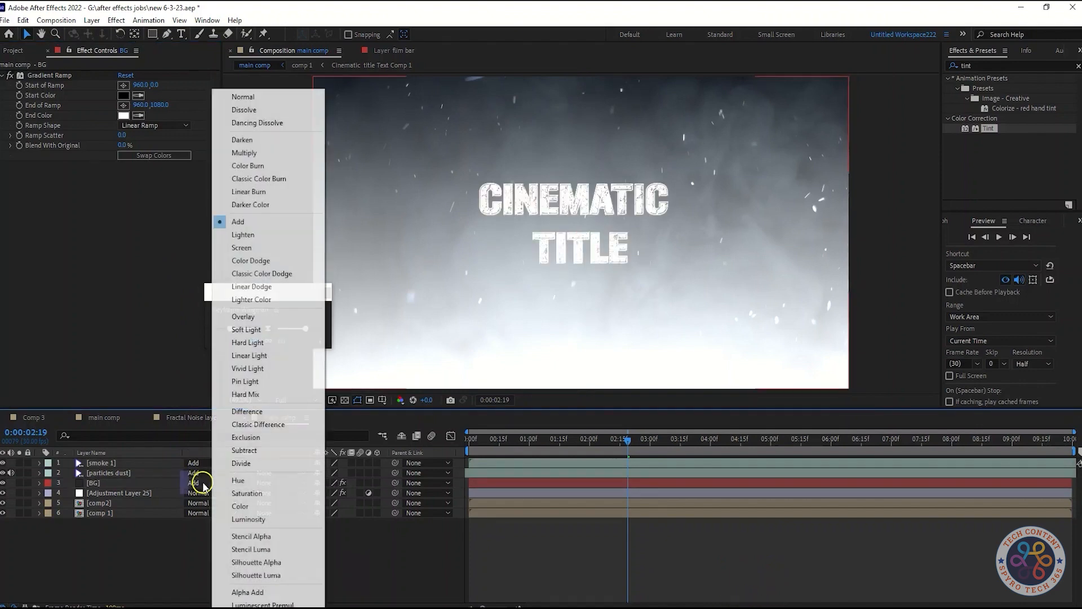
pyautogui.click(267, 317)
pyautogui.click(125, 484)
pyautogui.press(',')
pyautogui.press(',')
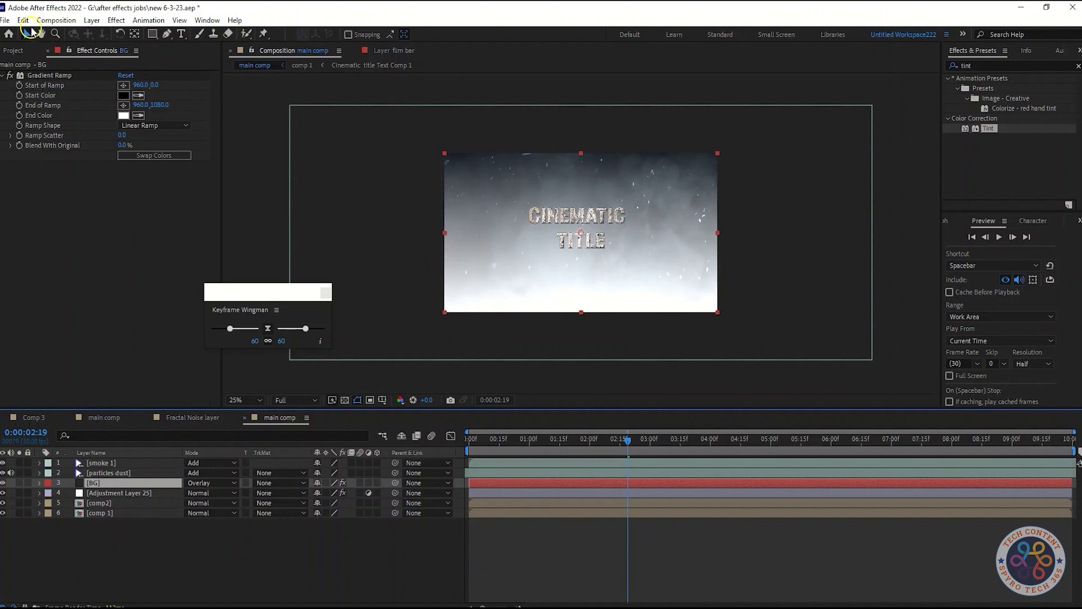
pyautogui.press('.')
pyautogui.press('.')
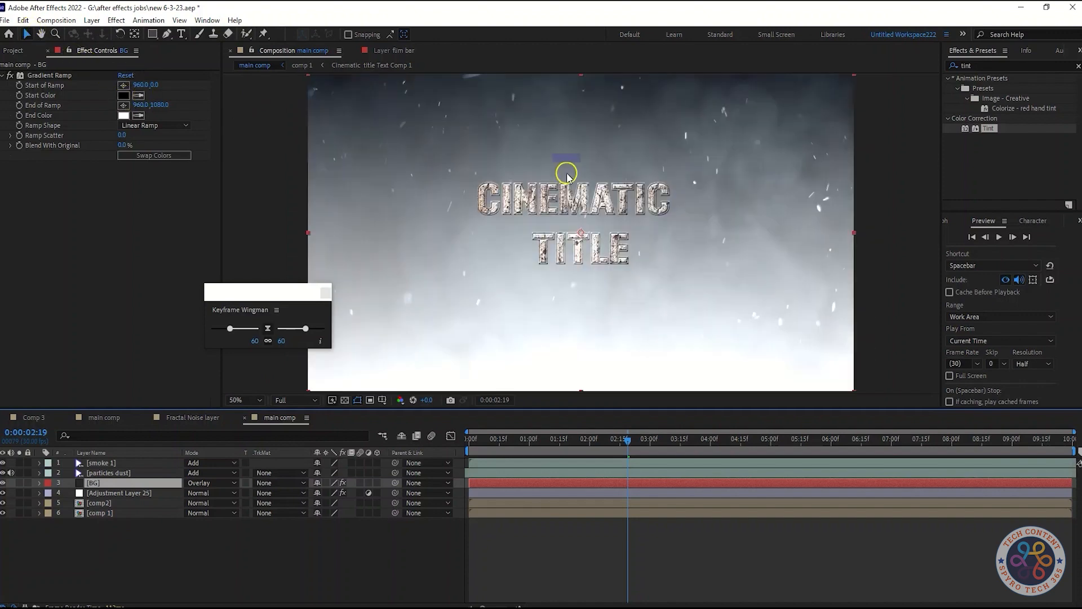
pyautogui.press(',')
pyautogui.click(123, 95)
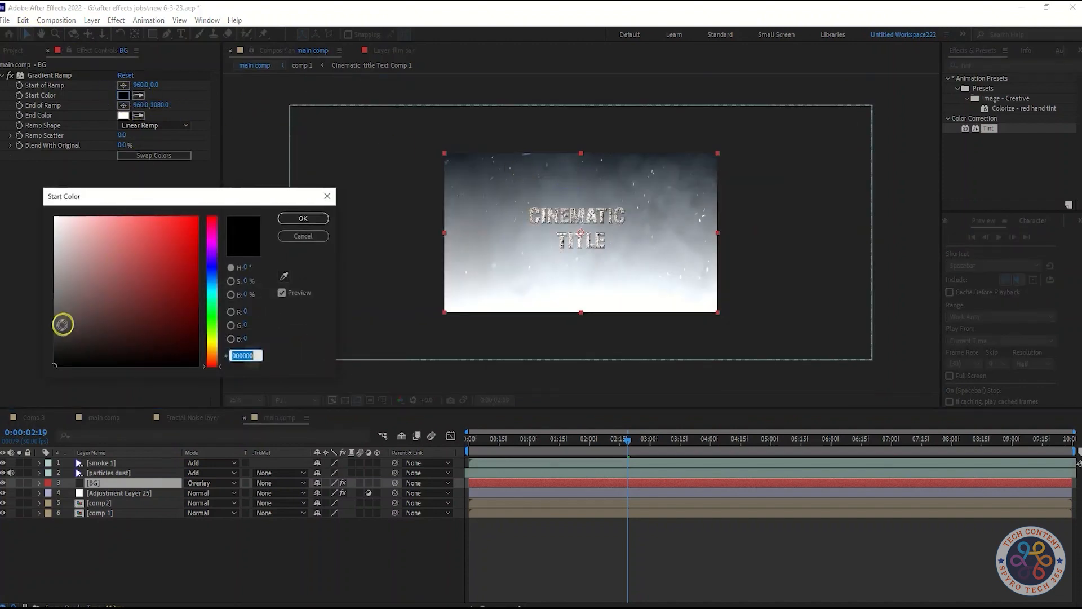
pyautogui.moveTo(210, 338); pyautogui.dragTo(217, 361)
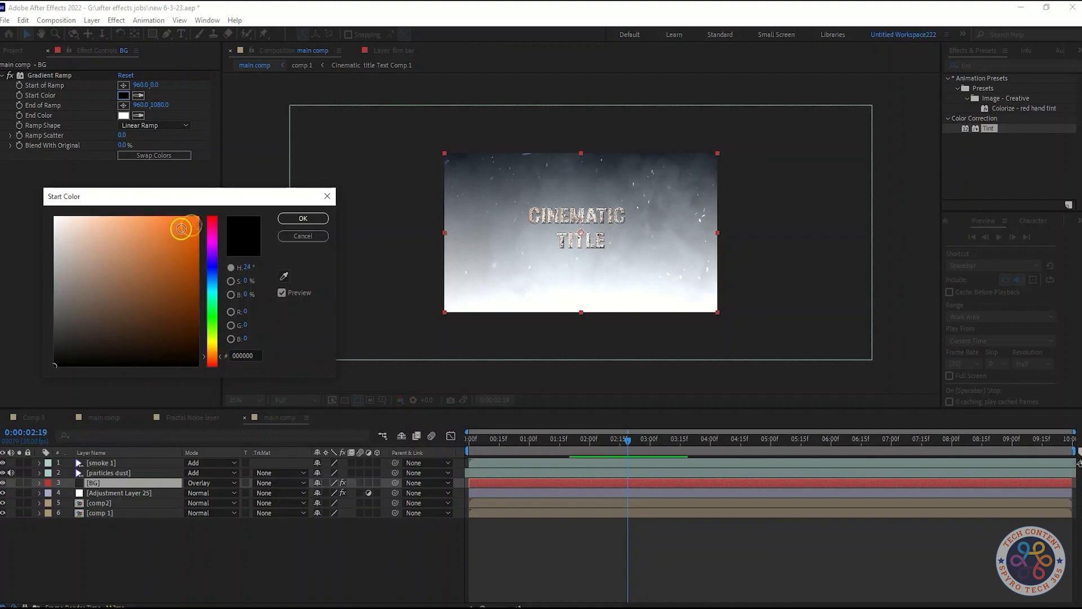
pyautogui.click(287, 236)
# Set the Gradient Ramp start color on the BG layer to dark gray 424040.
pyautogui.click(124, 95)
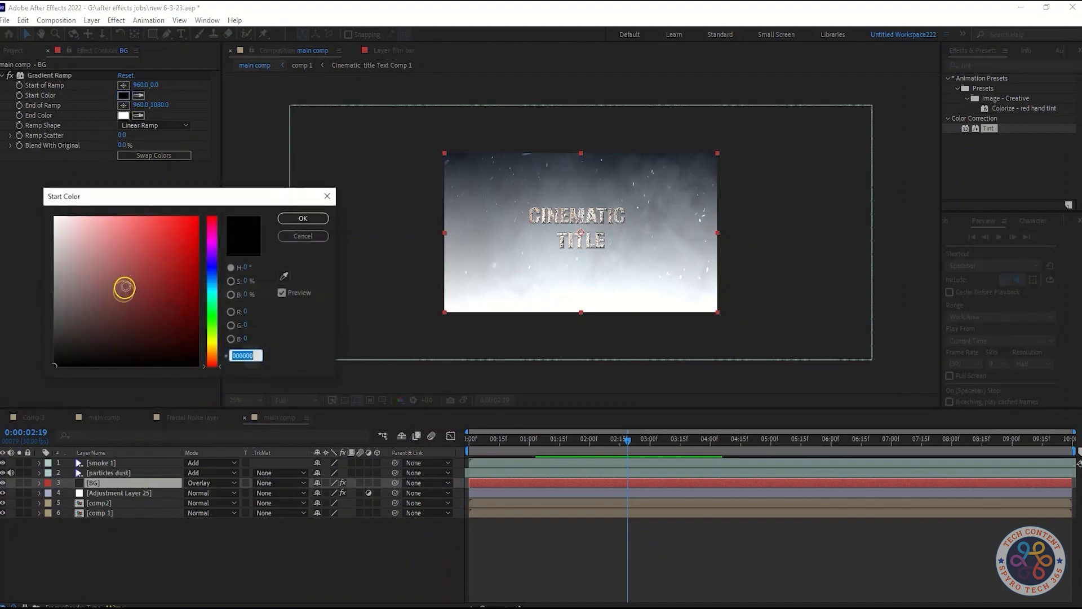
pyautogui.moveTo(54, 362); pyautogui.dragTo(55, 316)
pyautogui.click(303, 218)
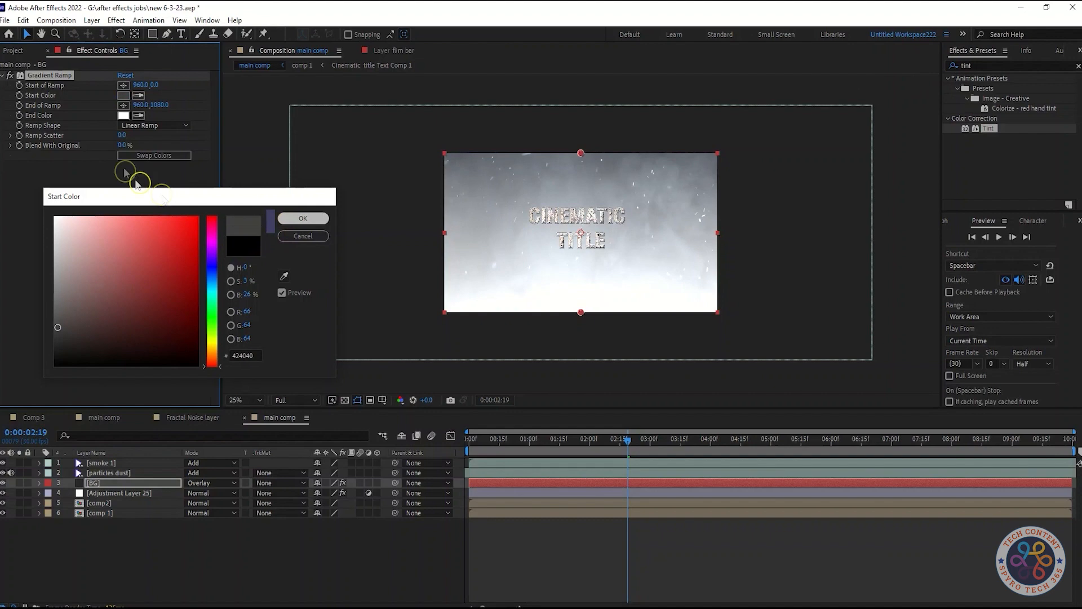
# Set the Gradient Ramp end color on the BG layer to a brownish orange.
pyautogui.click(128, 118)
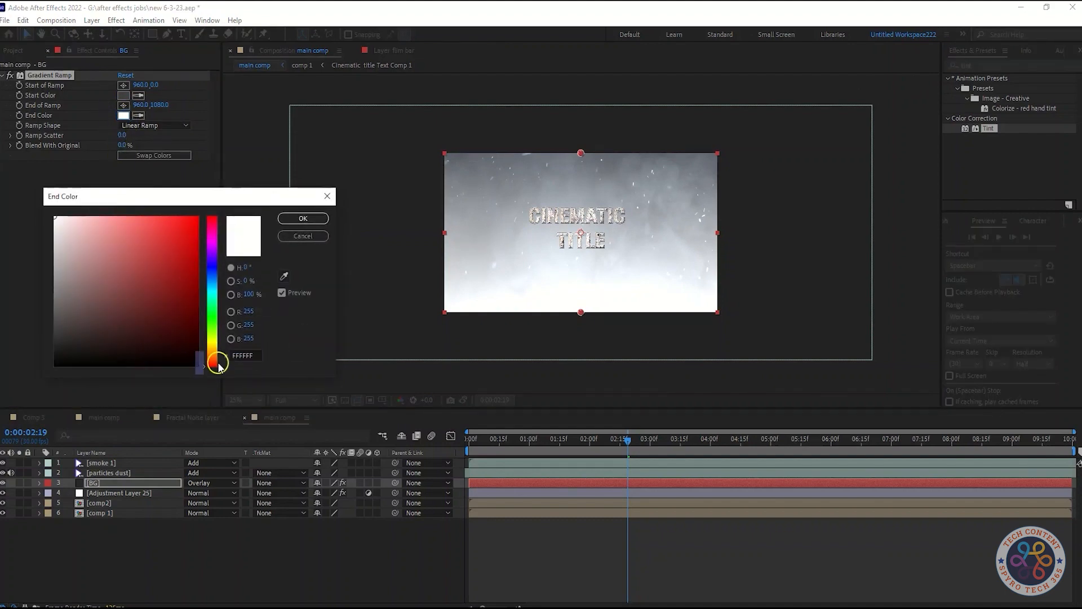
pyautogui.moveTo(219, 367); pyautogui.dragTo(221, 358)
pyautogui.moveTo(180, 256)
pyautogui.mouseDown()
pyautogui.moveTo(180, 283)
pyautogui.moveTo(159, 265)
pyautogui.moveTo(171, 278)
pyautogui.mouseUp()
pyautogui.click(304, 218)
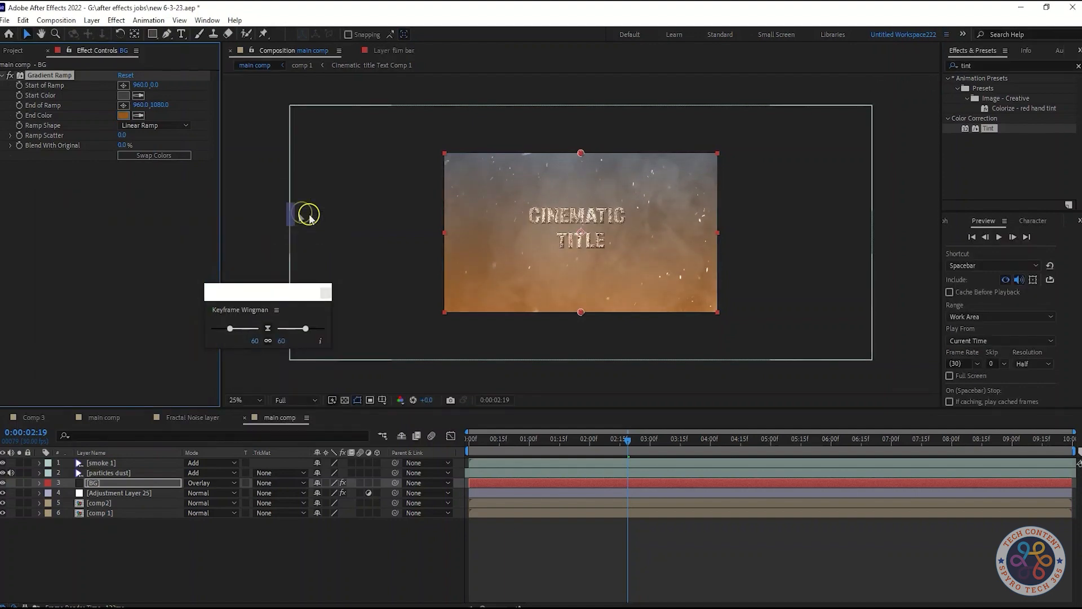
pyautogui.moveTo(581, 153)
pyautogui.mouseDown()
pyautogui.moveTo(581, 121)
pyautogui.moveTo(576, 144)
pyautogui.mouseUp()
pyautogui.hotkey('ctrl', 'z')
pyautogui.hotkey('ctrl', 'z')
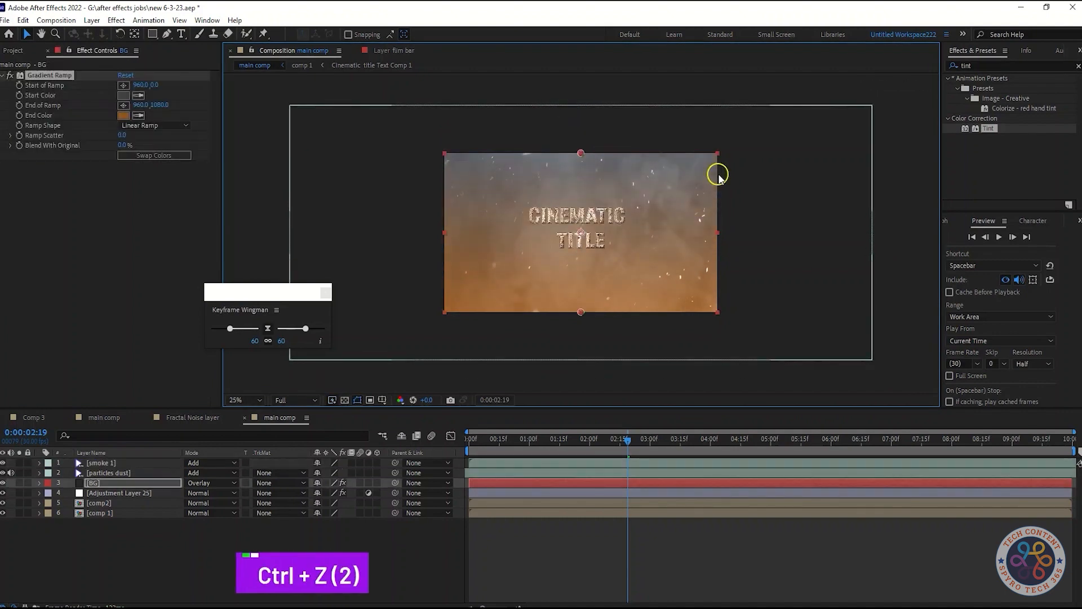
# Move the gradient's start point above the frame to 960, -80 and its end point below the frame to 960, 1228.
pyautogui.moveTo(581, 153); pyautogui.dragTo(580, 123)
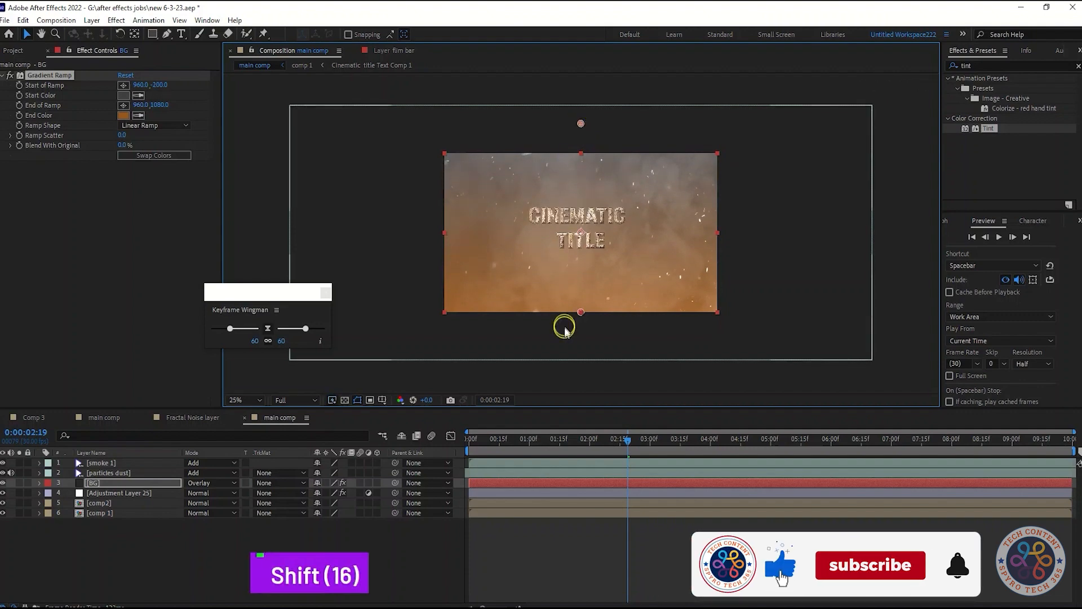
pyautogui.moveTo(580, 314)
pyautogui.mouseDown()
pyautogui.moveTo(587, 354)
pyautogui.moveTo(585, 313)
pyautogui.moveTo(585, 327)
pyautogui.mouseUp()
pyautogui.hotkey('ctrl', 'z')
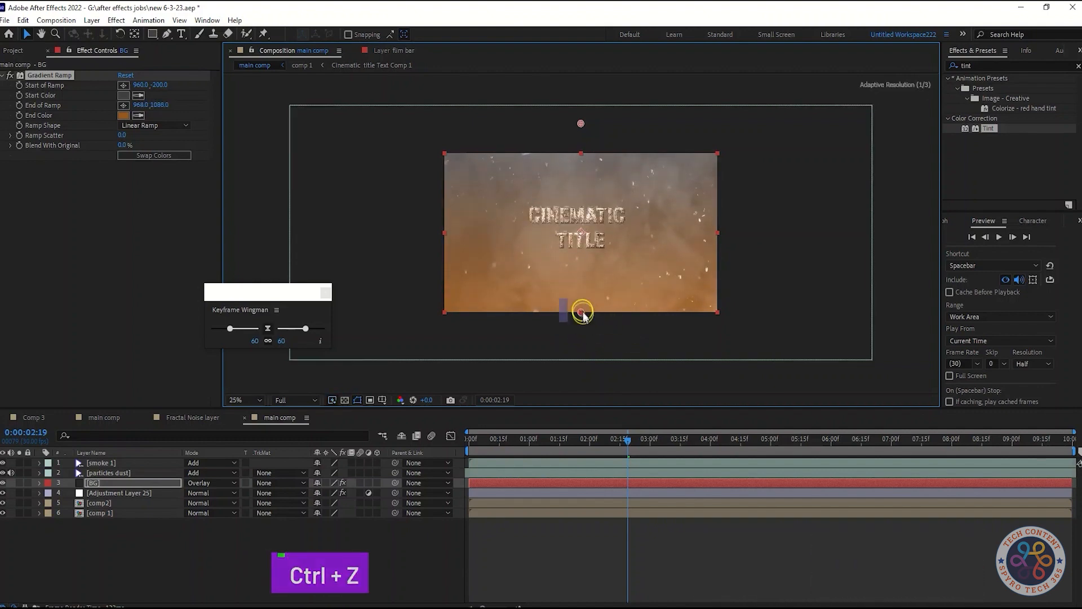
pyautogui.moveTo(585, 327); pyautogui.dragTo(584, 333)
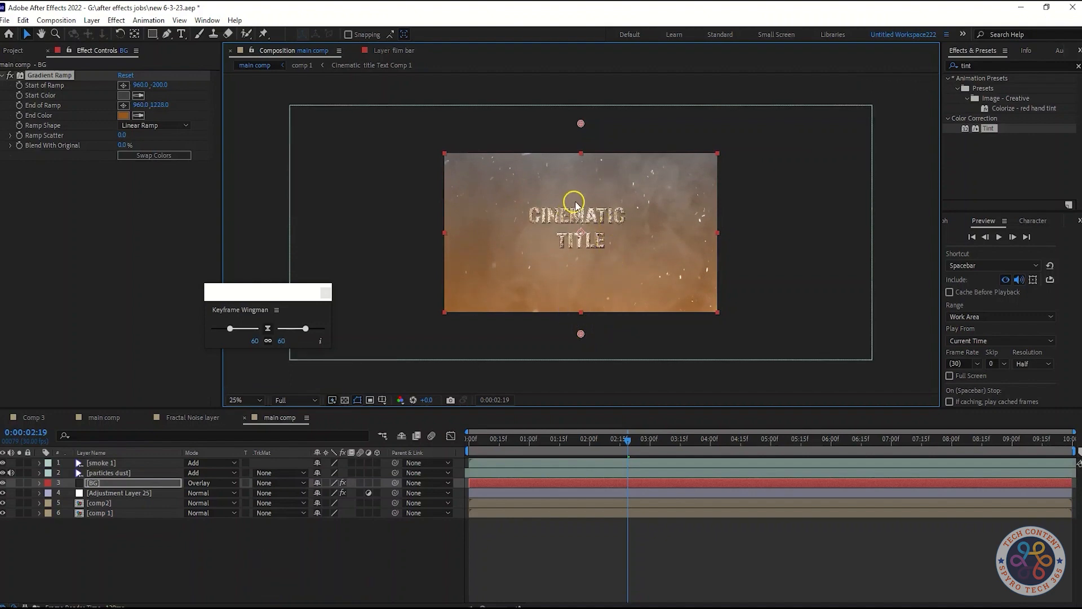
pyautogui.moveTo(581, 123); pyautogui.dragTo(580, 142)
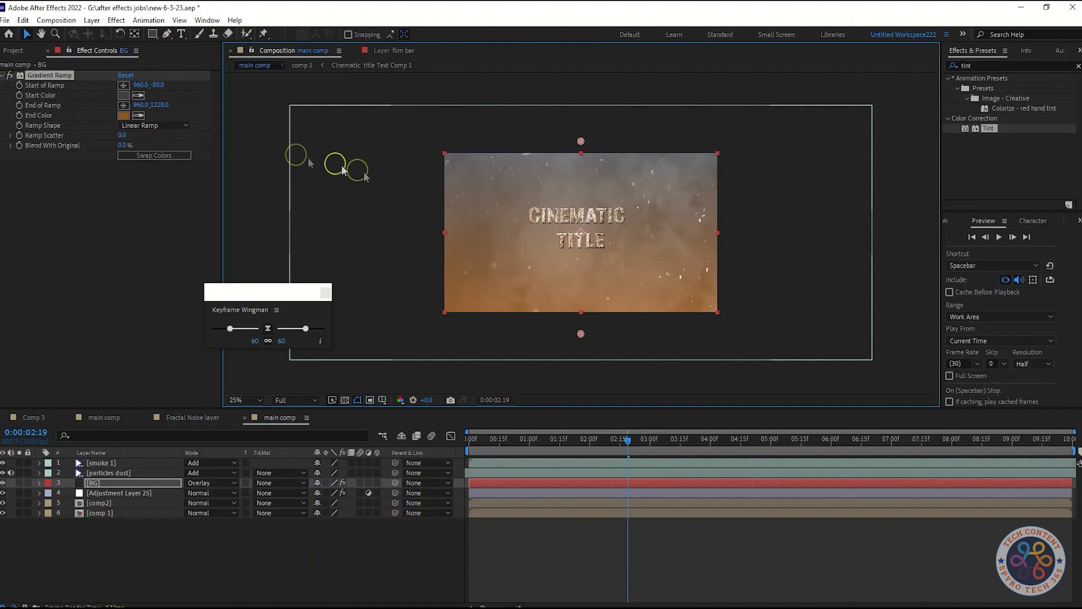
# Set the Ramp Scatter of the BG layer's Gradient Ramp to 4.
pyautogui.click(121, 136)
pyautogui.moveTo(122, 137); pyautogui.dragTo(123, 135)
pyautogui.write('4')
pyautogui.click(150, 229)
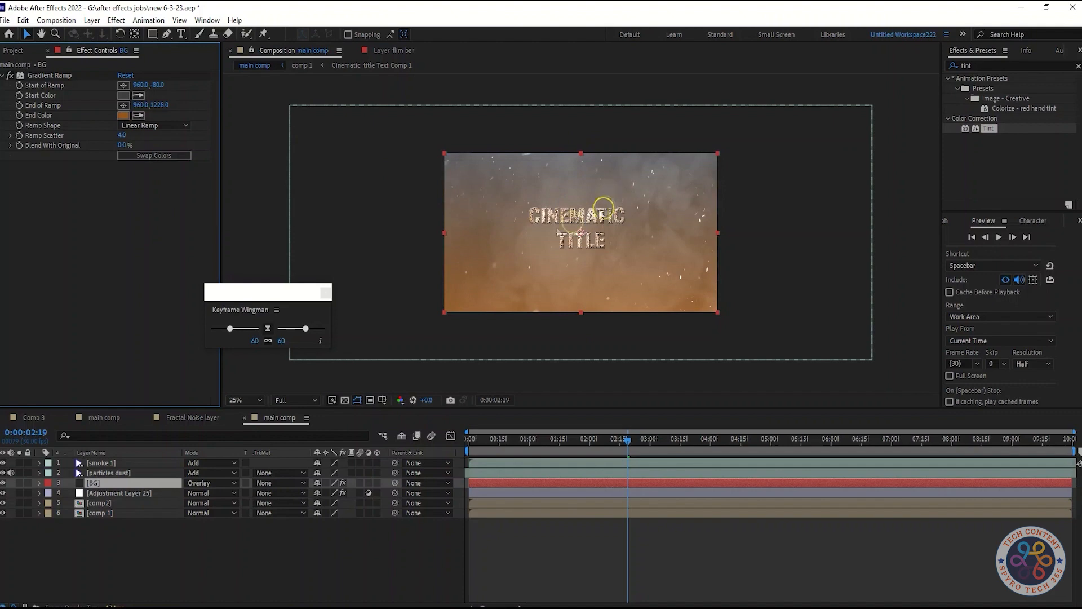
# Play main comp from the start at 50% magnification to examine the orange gradient background.
pyautogui.click(238, 400)
pyautogui.click(245, 298)
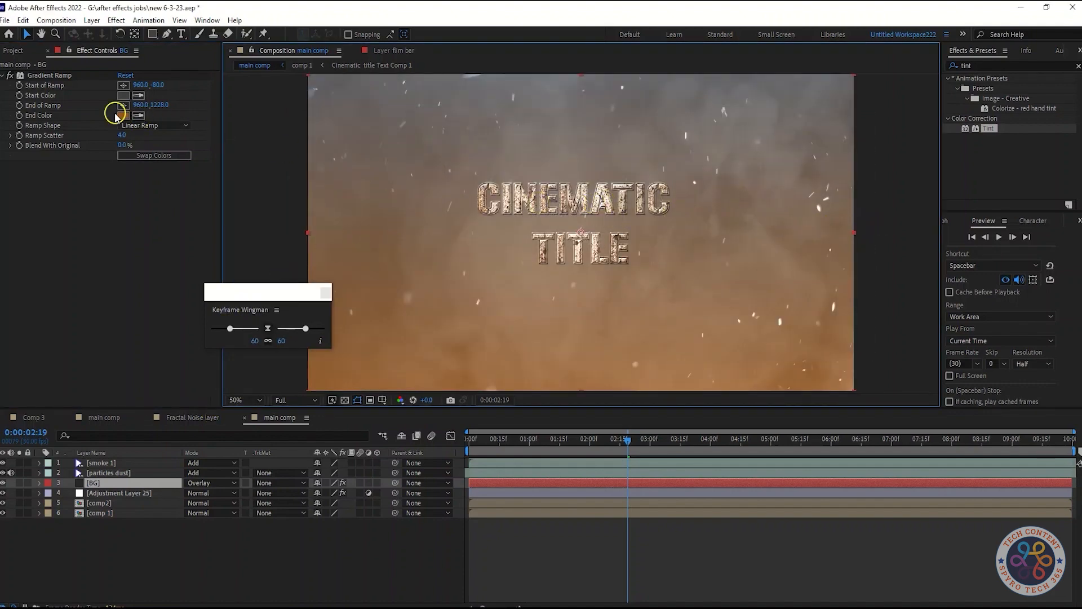
pyautogui.moveTo(630, 440); pyautogui.dragTo(447, 439)
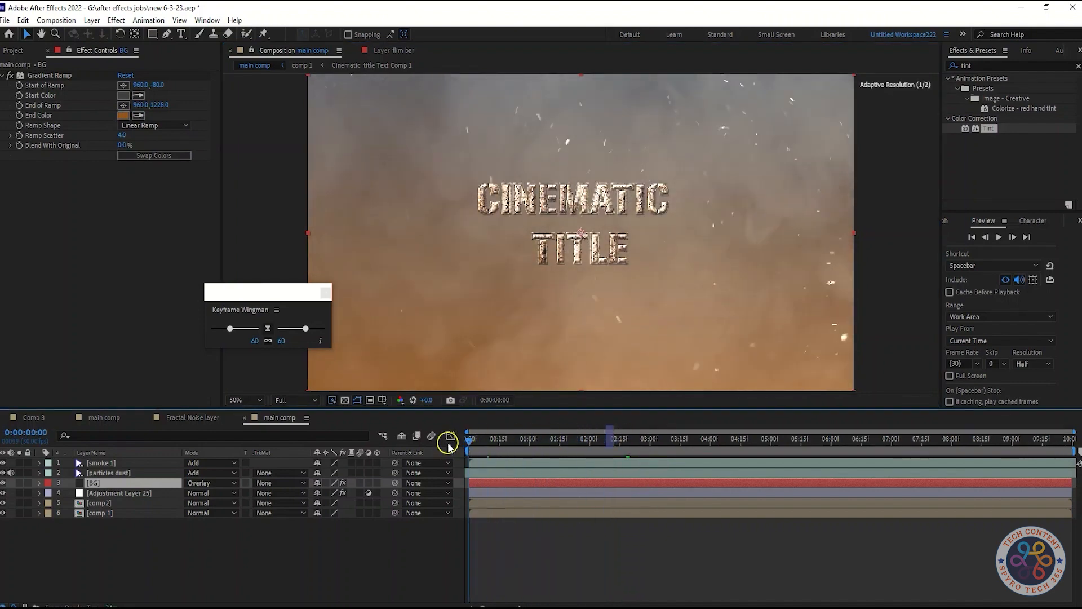
pyautogui.press('space')
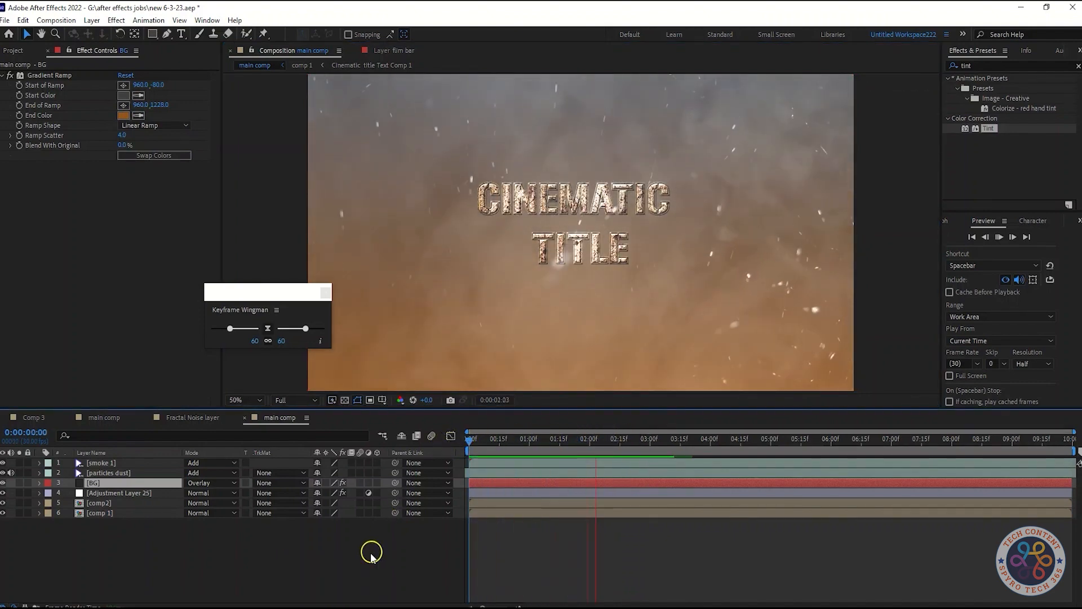
pyautogui.press('space')
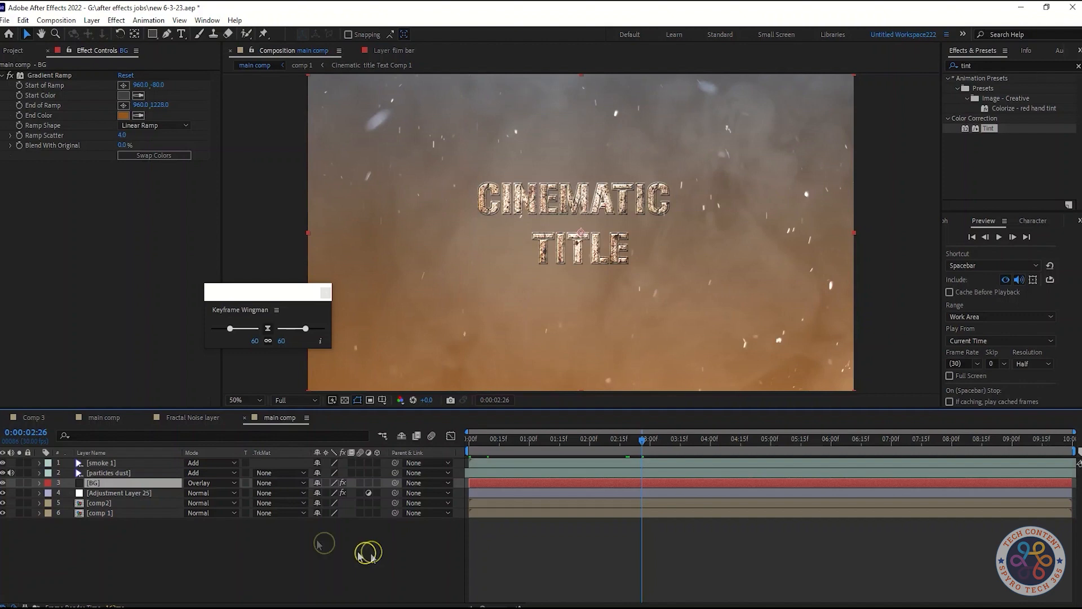
# Change the BG gradient to Radial Ramp with its start point at 960, -124, and save the project.
pyautogui.click(149, 125)
pyautogui.click(151, 145)
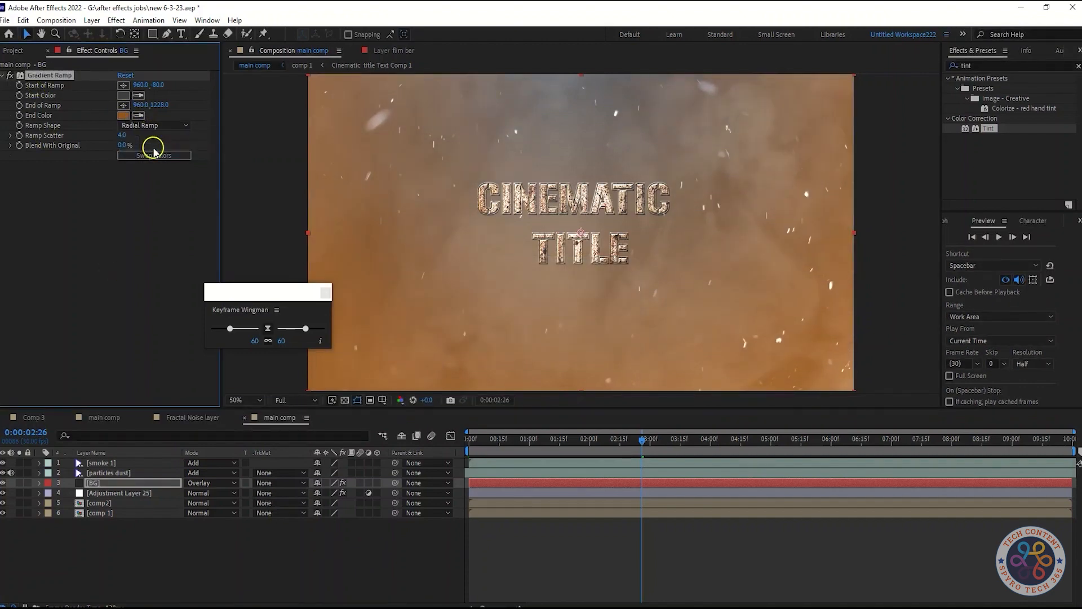
pyautogui.click(574, 182)
pyautogui.scroll(-2, 562, 274)
pyautogui.moveTo(581, 142)
pyautogui.mouseDown()
pyautogui.moveTo(580, 120)
pyautogui.moveTo(580, 133)
pyautogui.mouseUp()
pyautogui.scroll(2, 583, 218)
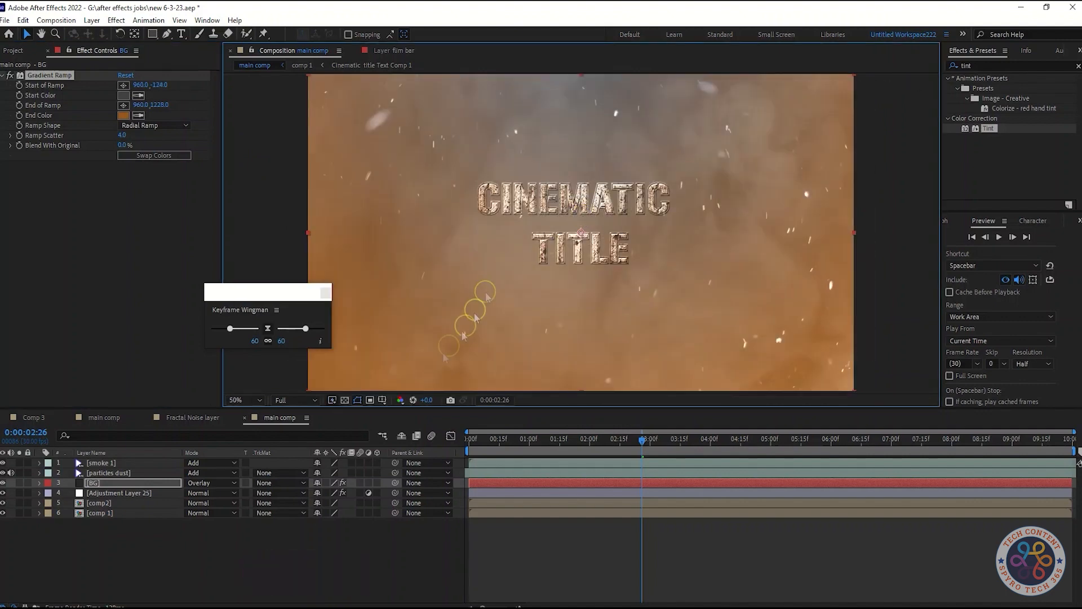
pyautogui.click(314, 547)
pyautogui.hotkey('ctrl', 's')
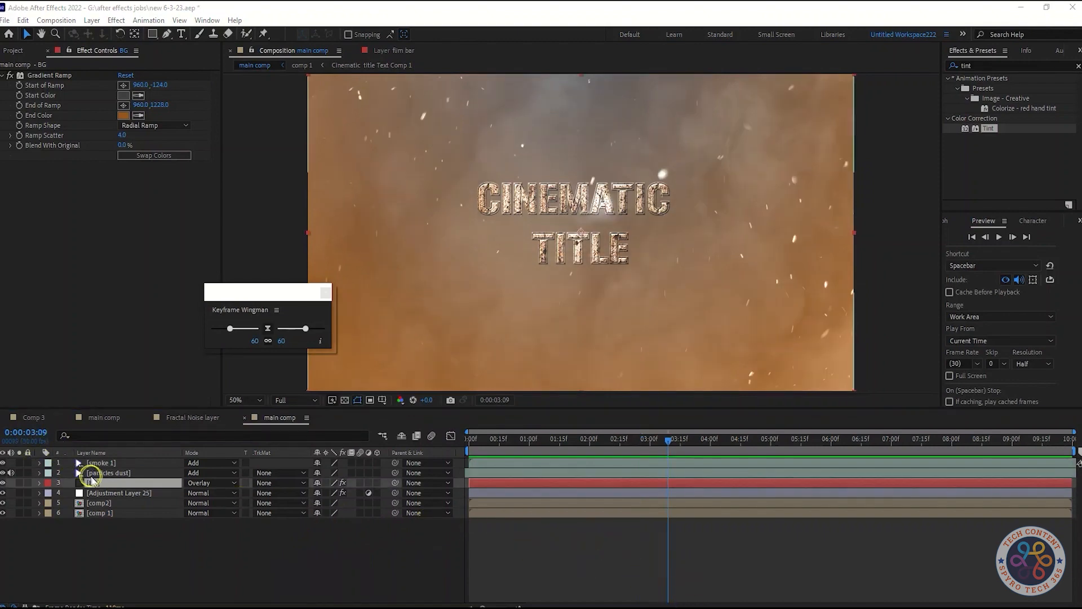
# Move the BG layer to the bottom of the layer stack and set its blending mode to Normal.
pyautogui.moveTo(90, 480); pyautogui.dragTo(87, 524)
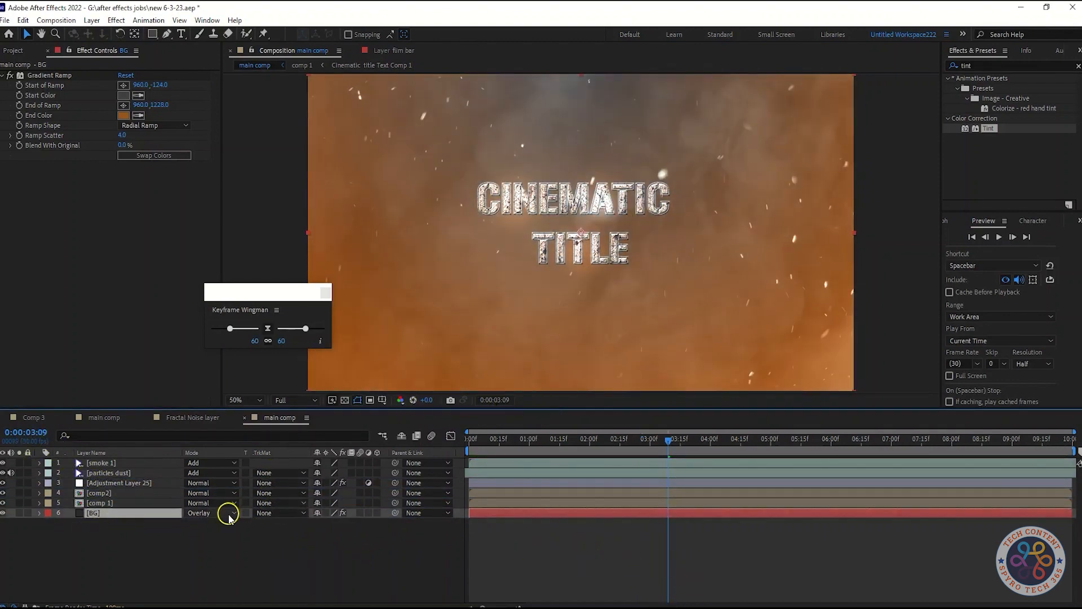
pyautogui.click(228, 514)
pyautogui.click(239, 97)
pyautogui.click(236, 541)
# Play main comp from the start to examine the title over the radial gradient background.
pyautogui.moveTo(656, 441); pyautogui.dragTo(438, 459)
pyautogui.press('space')
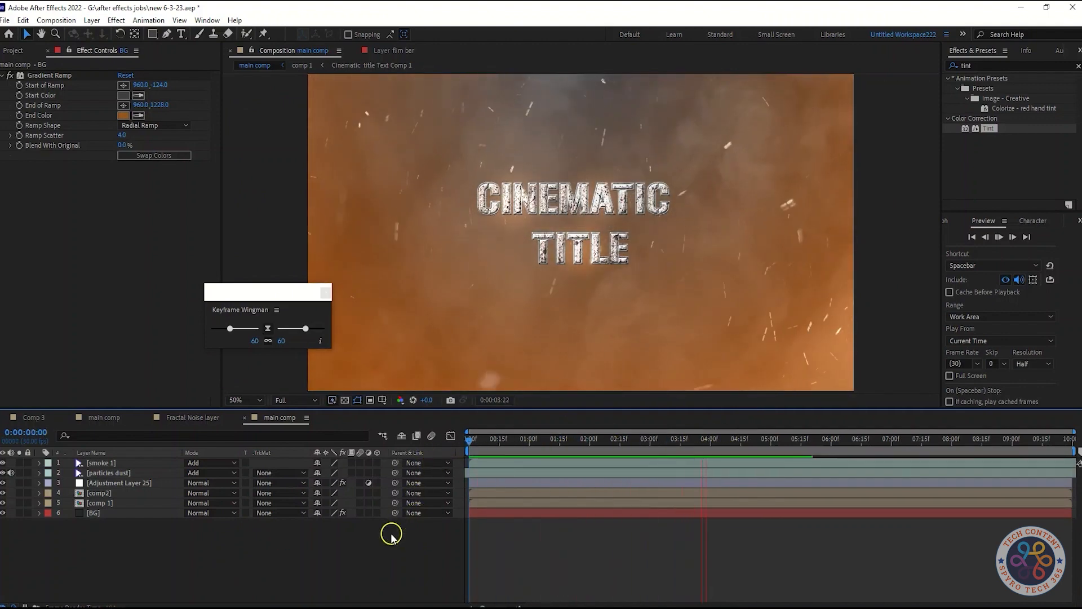
pyautogui.press('space')
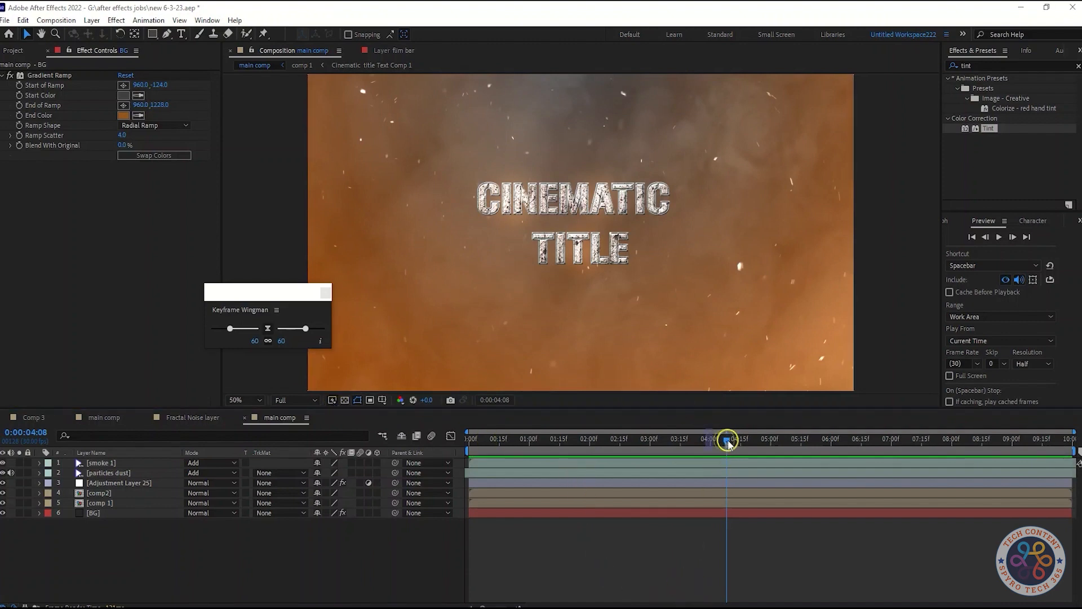
pyautogui.moveTo(726, 442); pyautogui.dragTo(430, 479)
pyautogui.press('space')
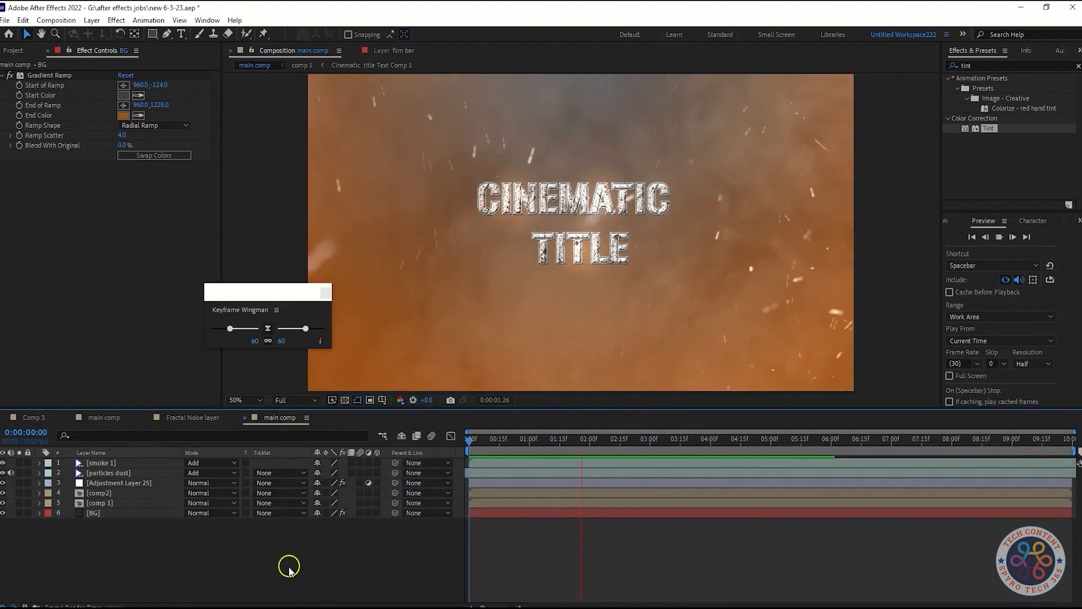
# Create a comp-sized dark solid named Mask_Vinge on top of the stack and set its blending mode to Screen.
pyautogui.rightClick(287, 569)
pyautogui.moveTo(339, 425)
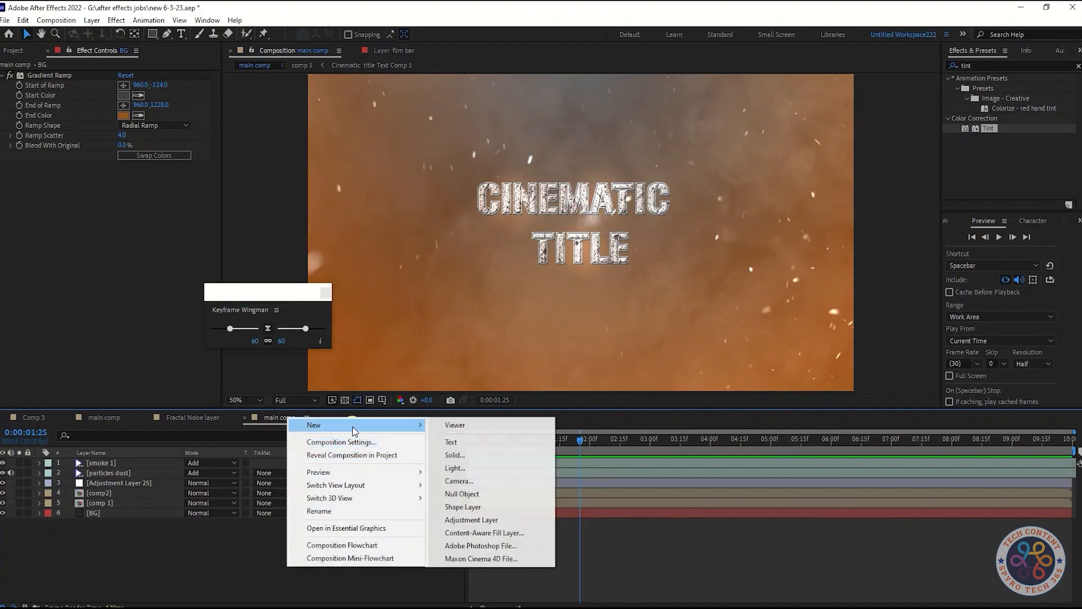
pyautogui.click(457, 466)
pyautogui.write('Mask_Vinge')
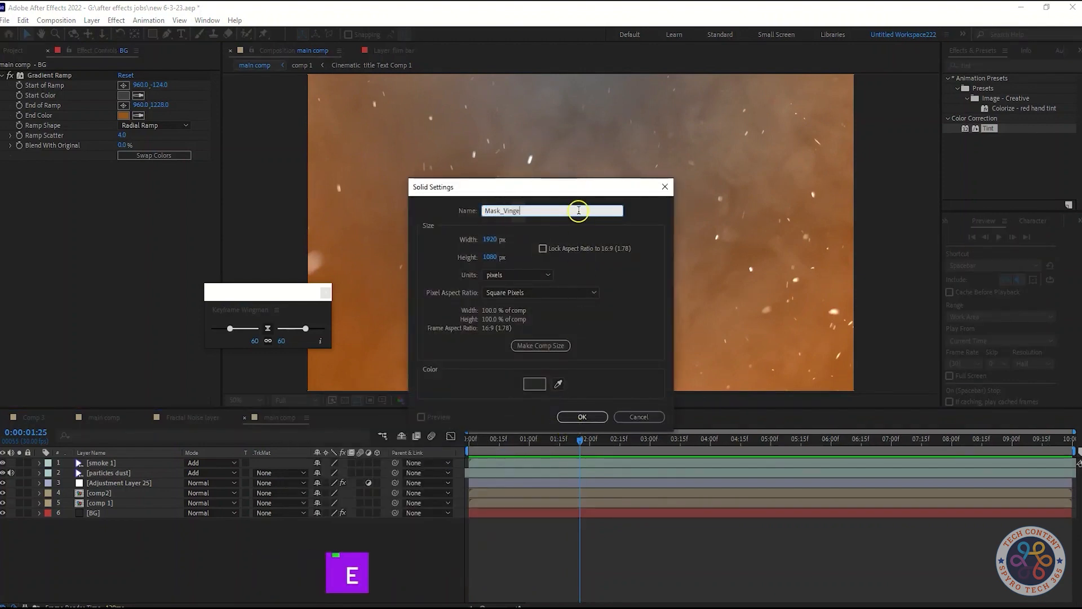
pyautogui.click(582, 416)
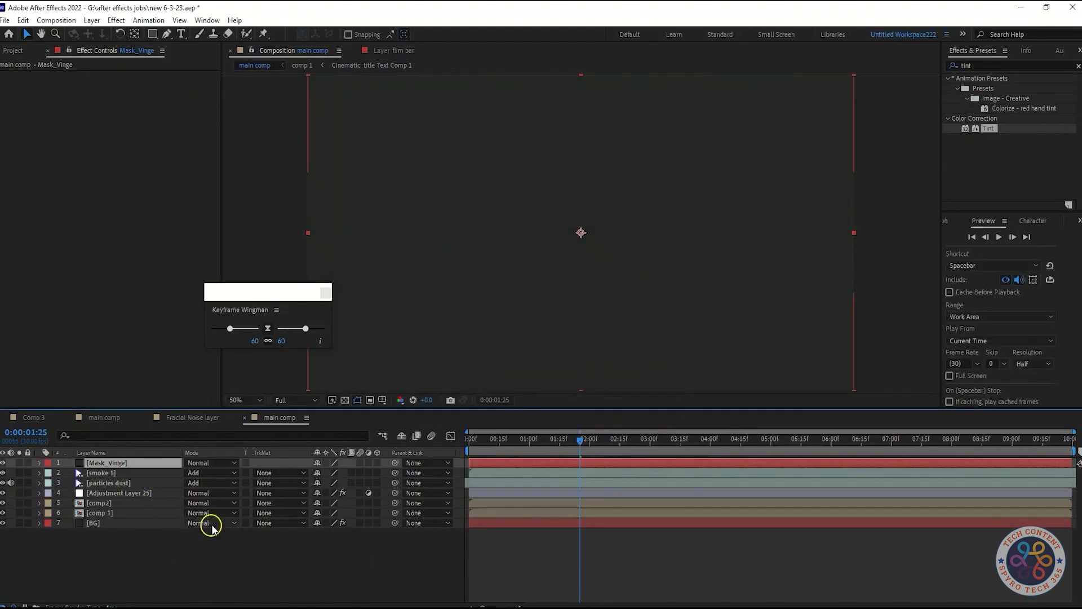
pyautogui.click(198, 463)
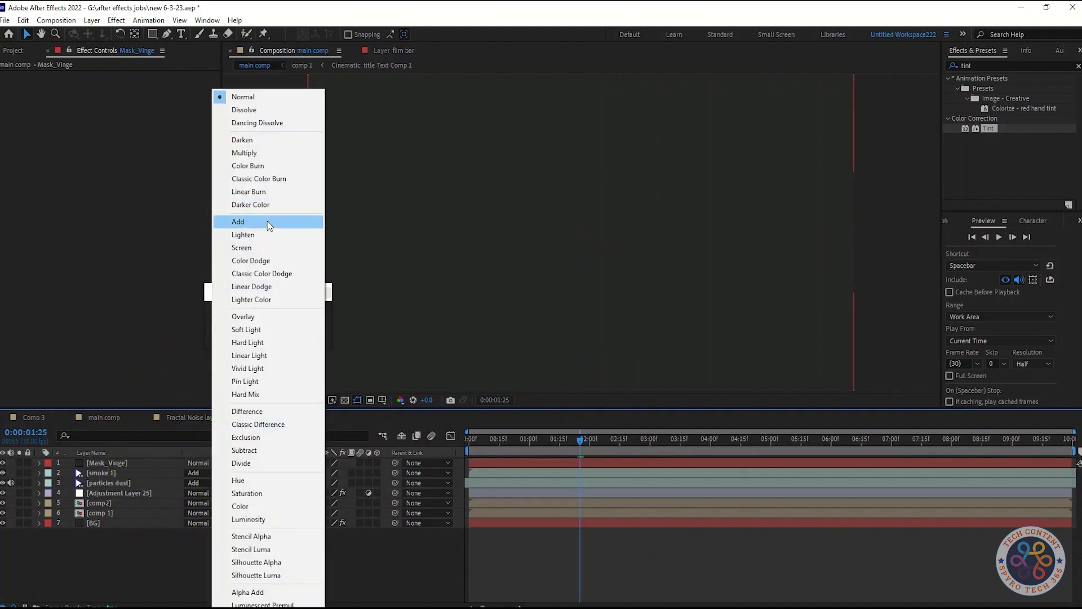
pyautogui.click(265, 248)
# Add a full-frame elliptical mask to the Mask_Vinge solid and invert it.
pyautogui.moveTo(153, 35); pyautogui.dragTo(186, 64)
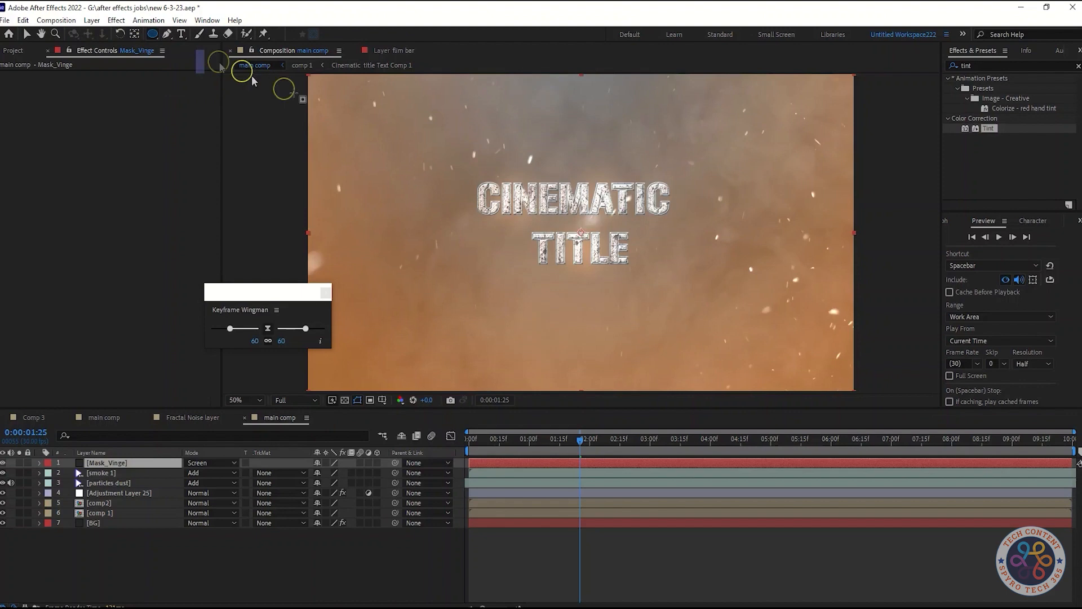
pyautogui.doubleClick(152, 36)
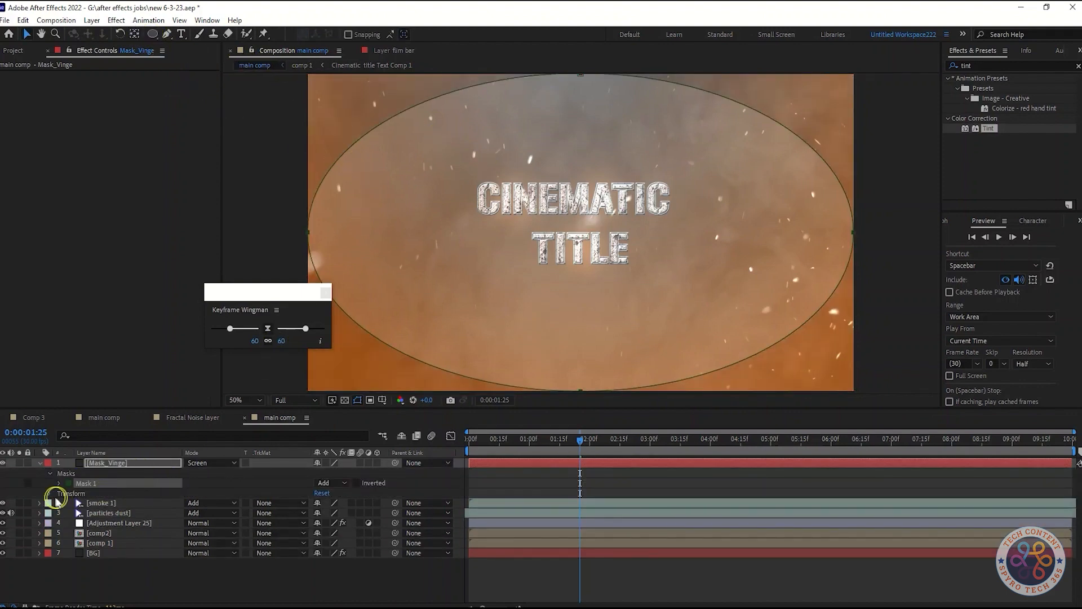
pyautogui.click(50, 495)
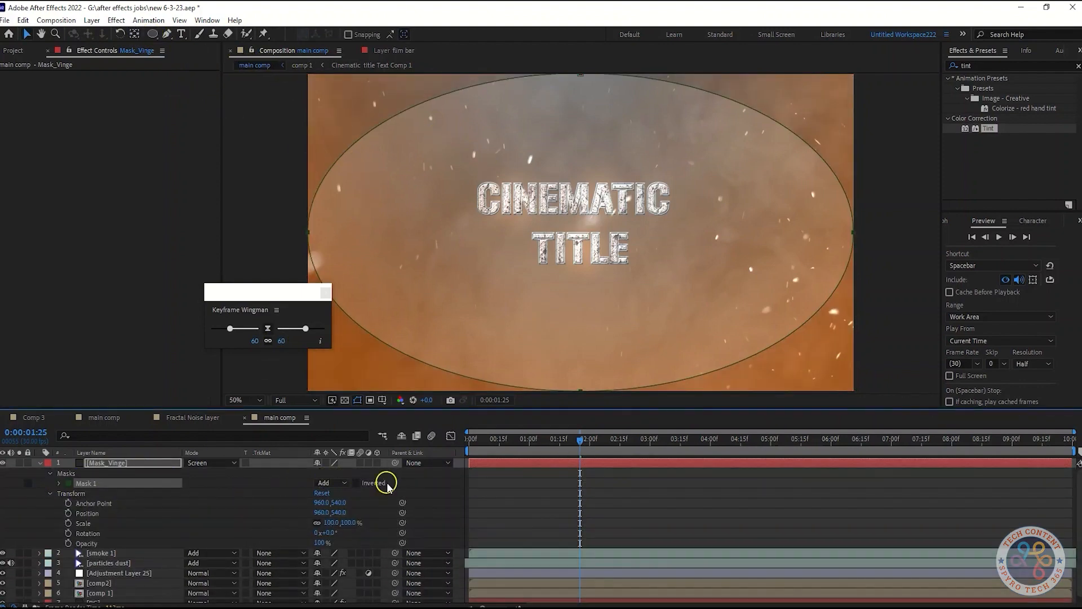
pyautogui.click(356, 483)
pyautogui.click(356, 483)
pyautogui.click(356, 483)
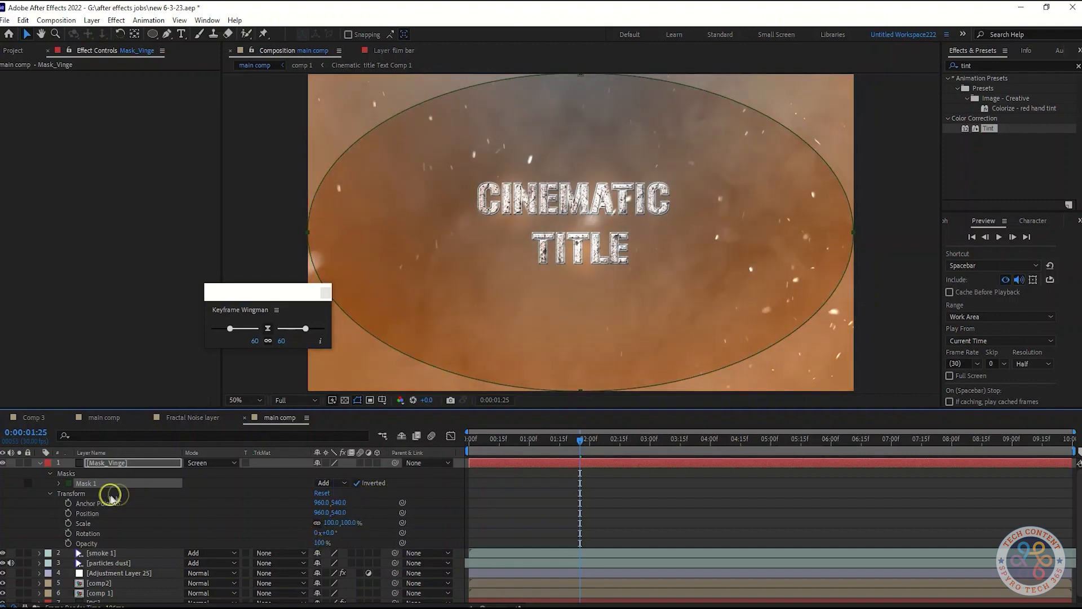
# Set the mask feather of the Mask_Vinge solid's mask to 105 pixels.
pyautogui.click(58, 483)
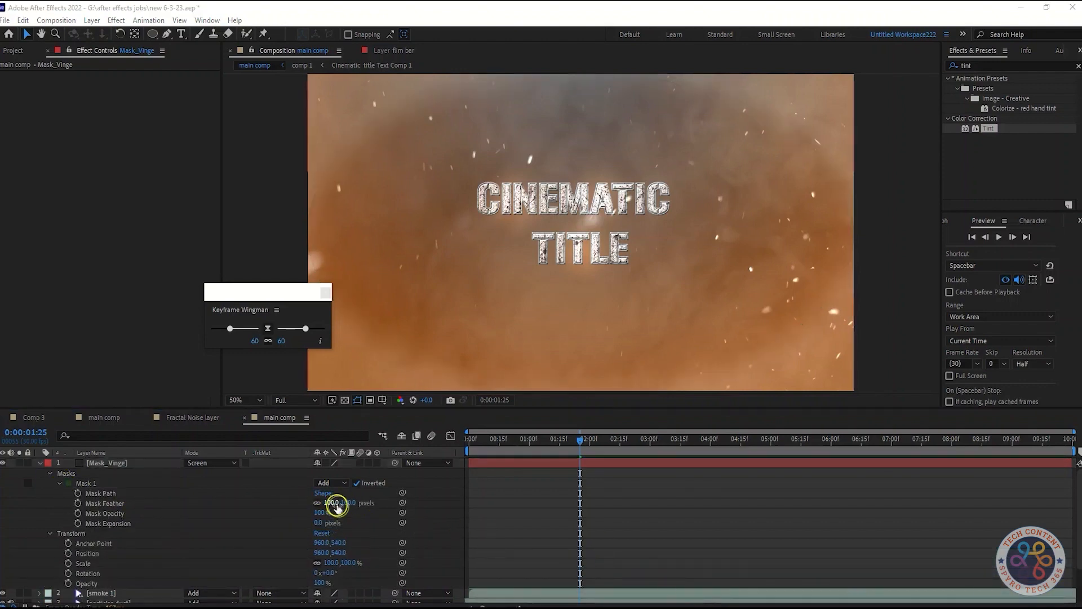
pyautogui.click(333, 502)
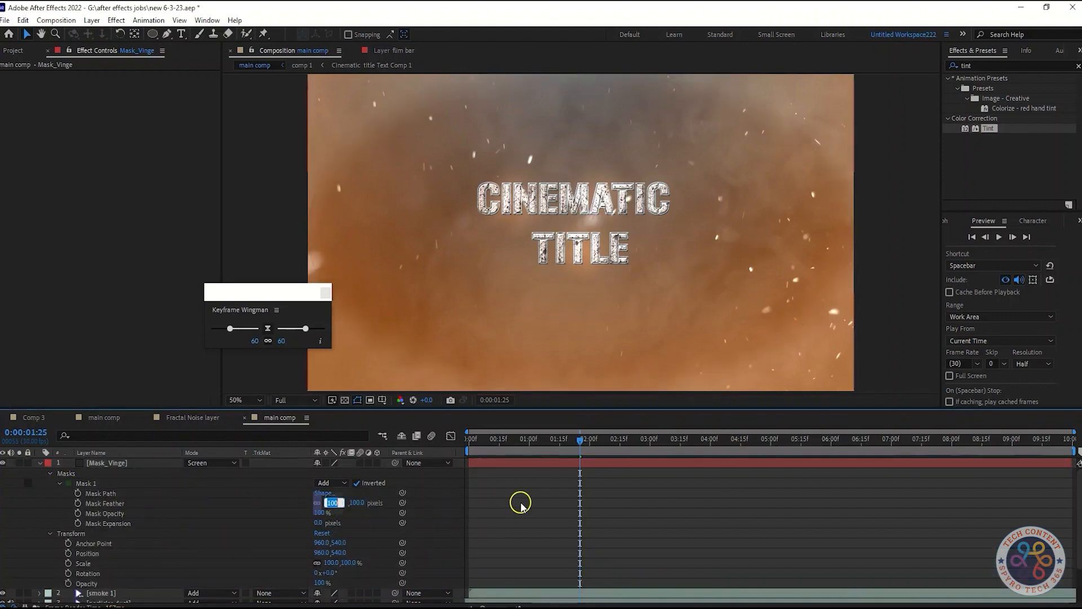
pyautogui.write('1')
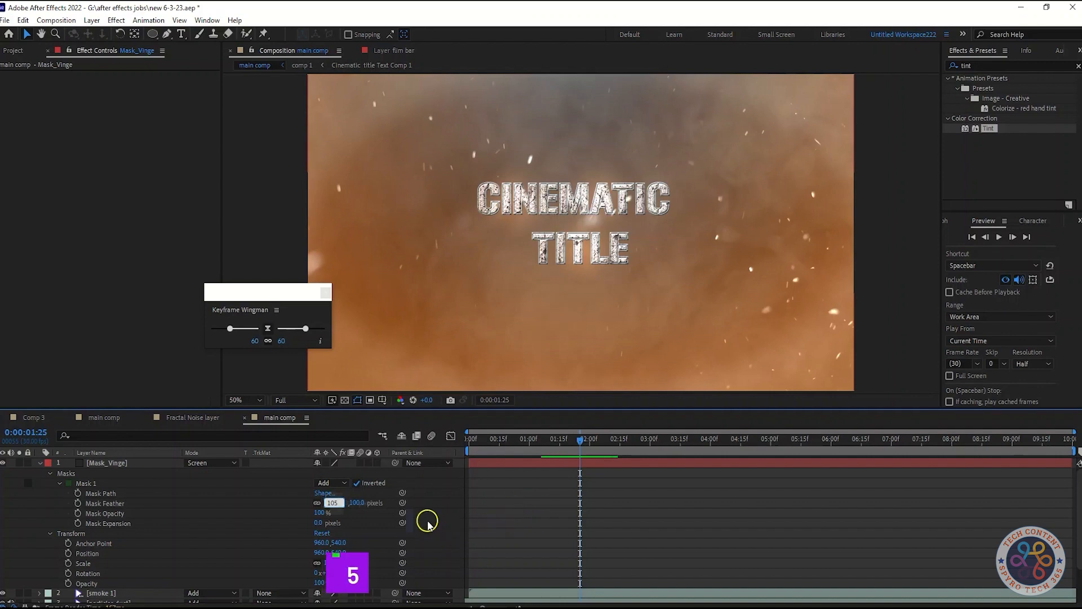
pyautogui.press('Return')
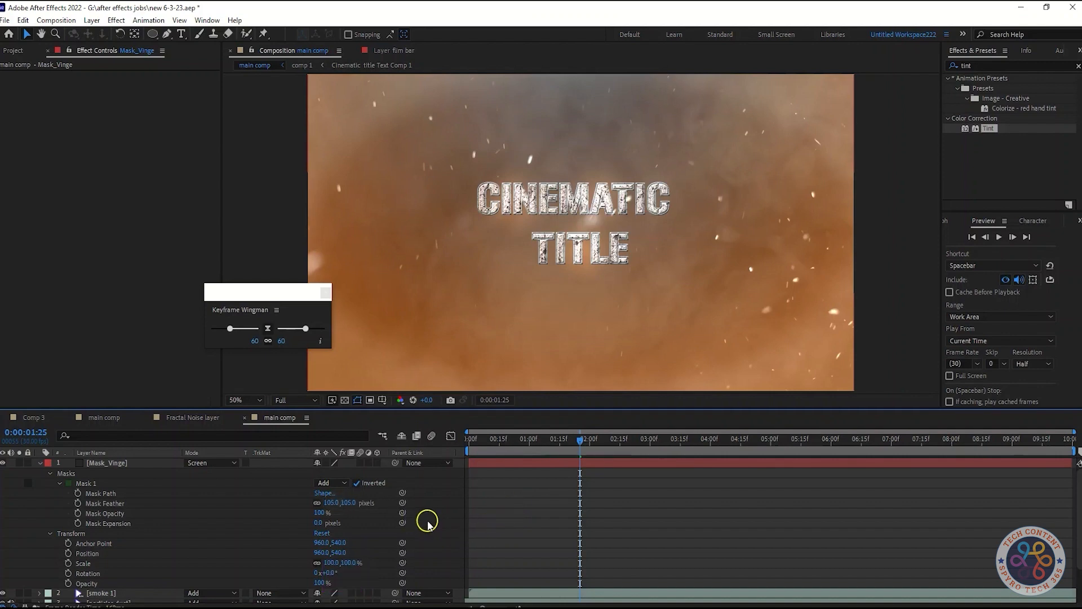
# Set the Mask_Vinge mask's expansion to 20 pixels and save the project.
pyautogui.click(319, 522)
pyautogui.write('20')
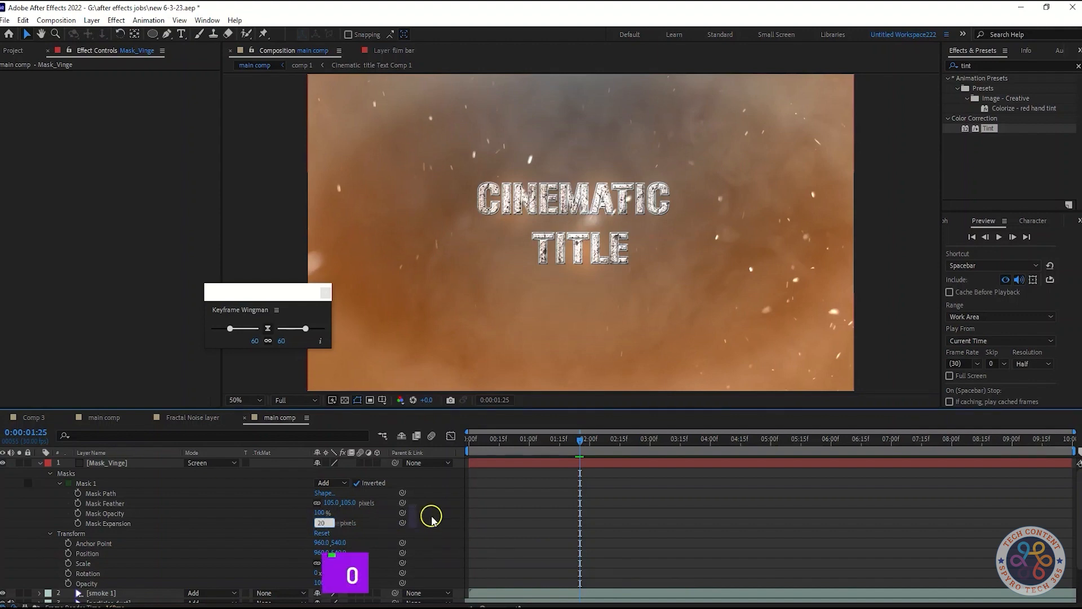
pyautogui.press('Return')
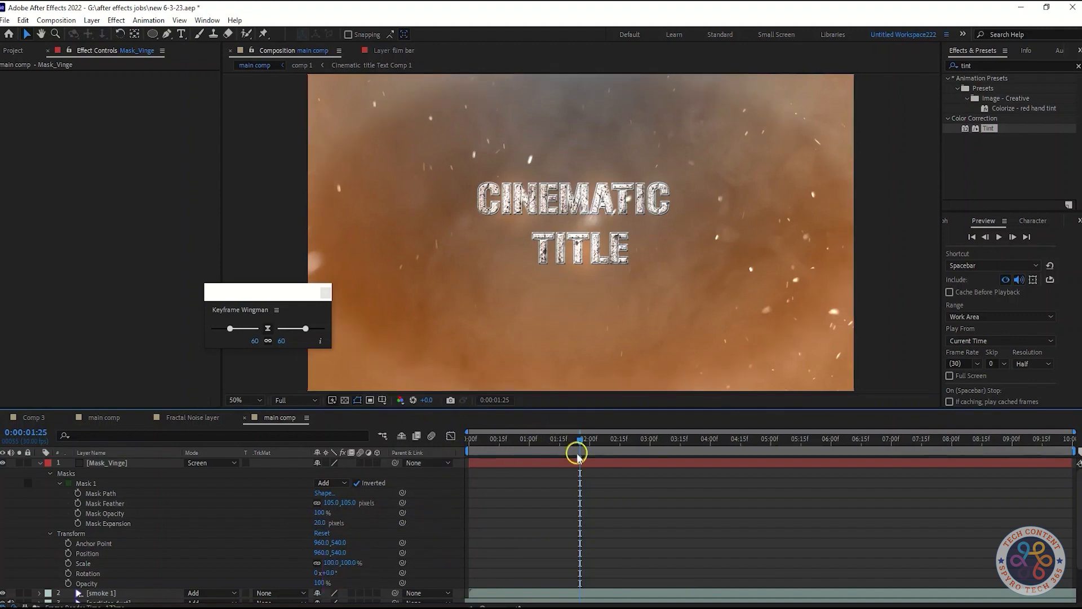
pyautogui.click(40, 463)
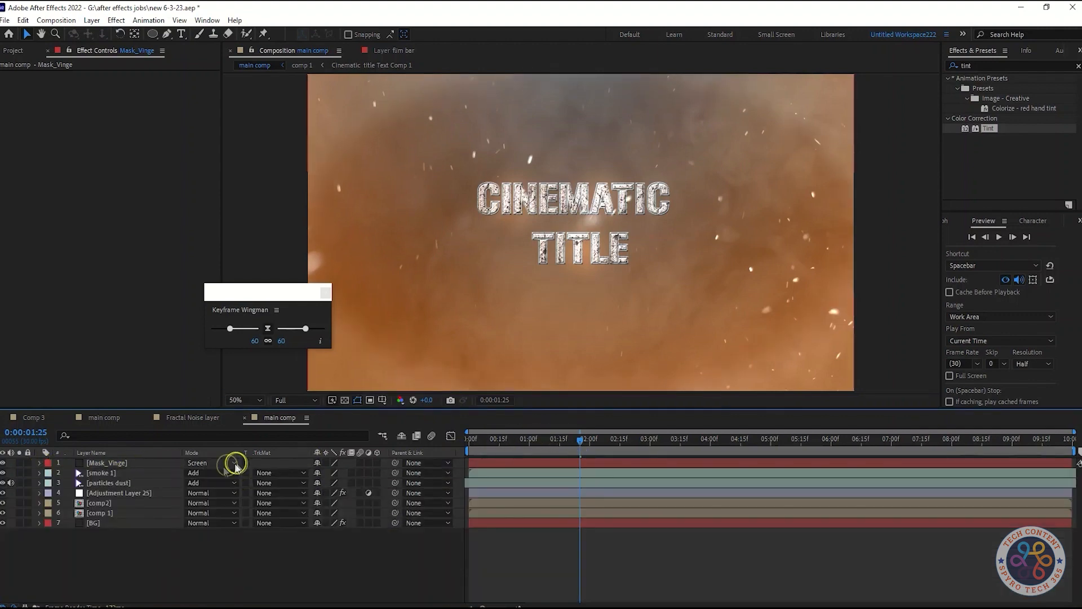
pyautogui.hotkey('ctrl', 's')
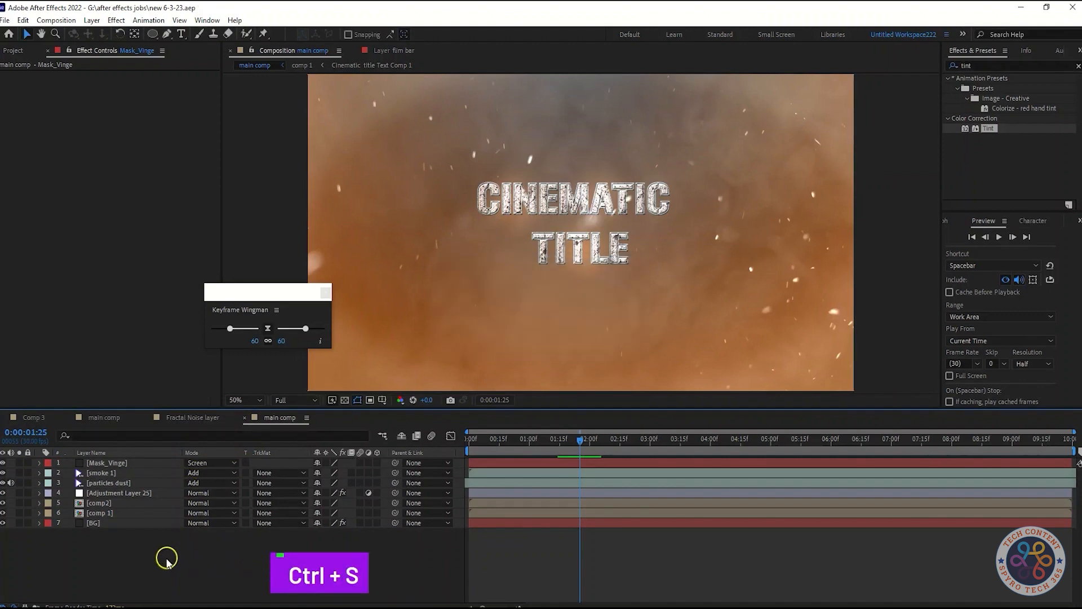
# Create a 1920 by 1080 px dark solid named Flim Bar on top of the layer stack.
pyautogui.rightClick(167, 561)
pyautogui.moveTo(186, 416)
pyautogui.click(321, 445)
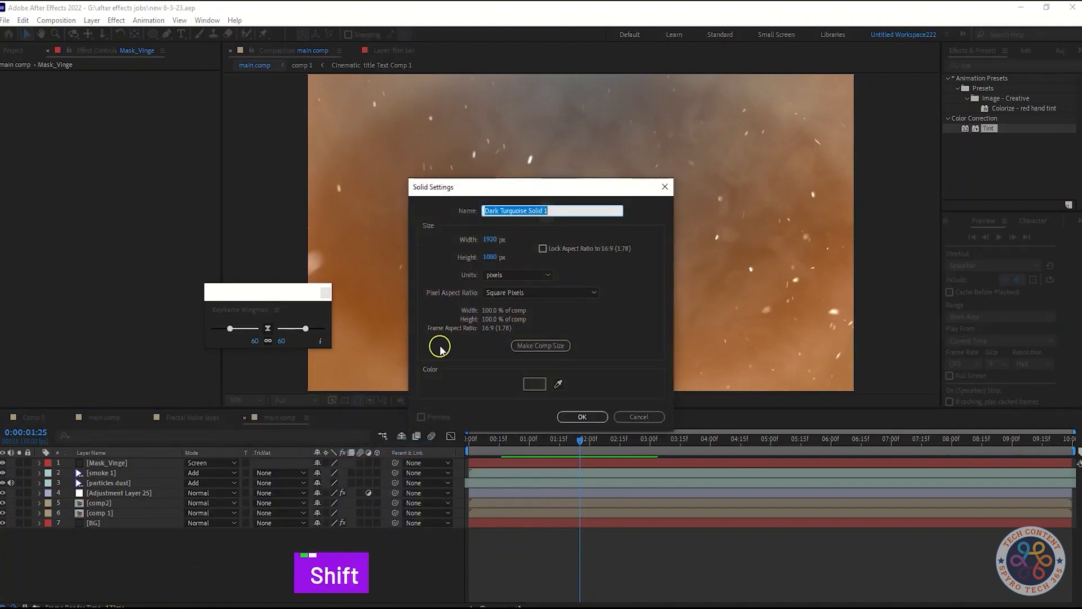
pyautogui.write('Flim Bar')
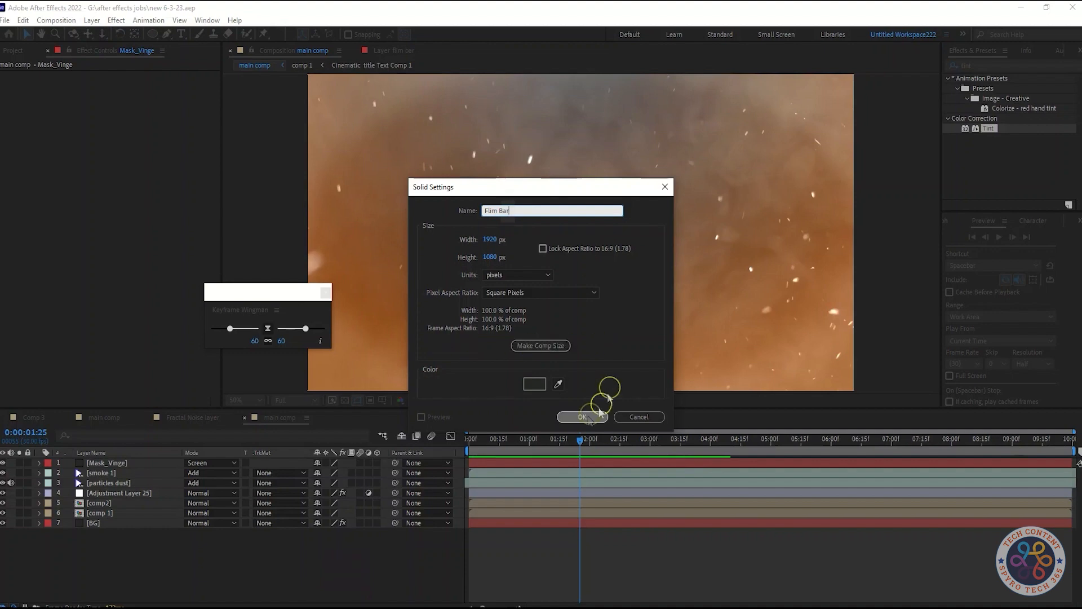
pyautogui.click(582, 417)
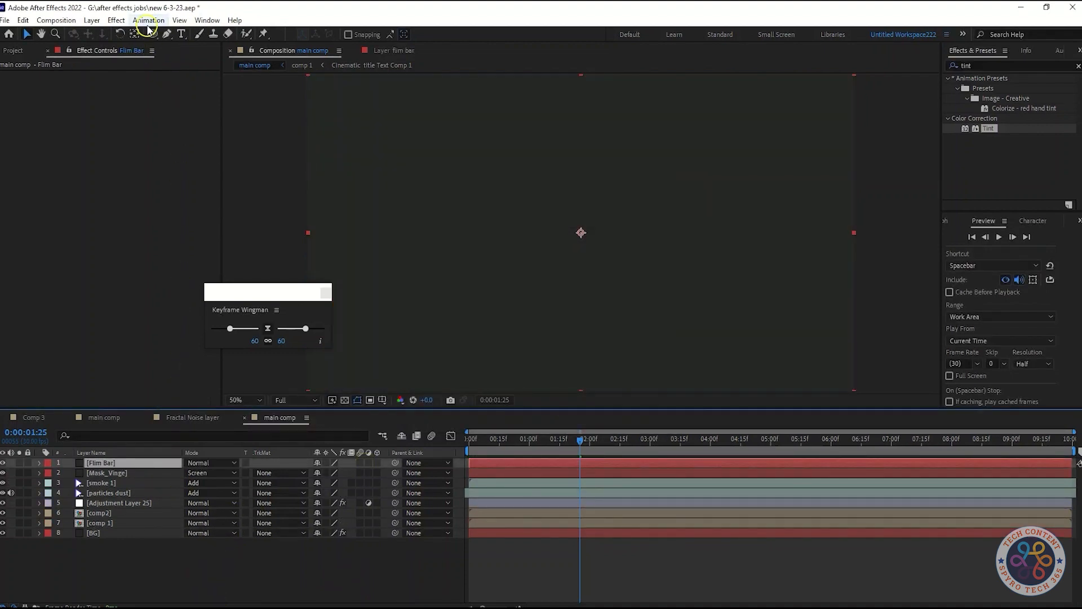
# Add a full-frame rectangular mask to the Flim Bar solid and set the layer's blending mode to Add.
pyautogui.moveTo(150, 33); pyautogui.dragTo(194, 44)
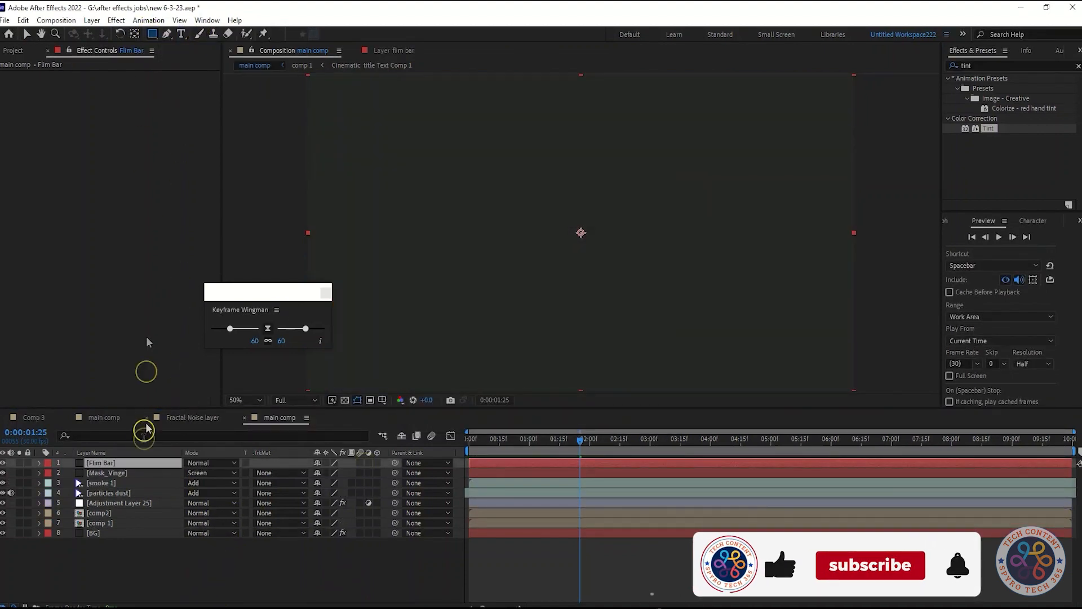
pyautogui.doubleClick(153, 34)
pyautogui.click(27, 34)
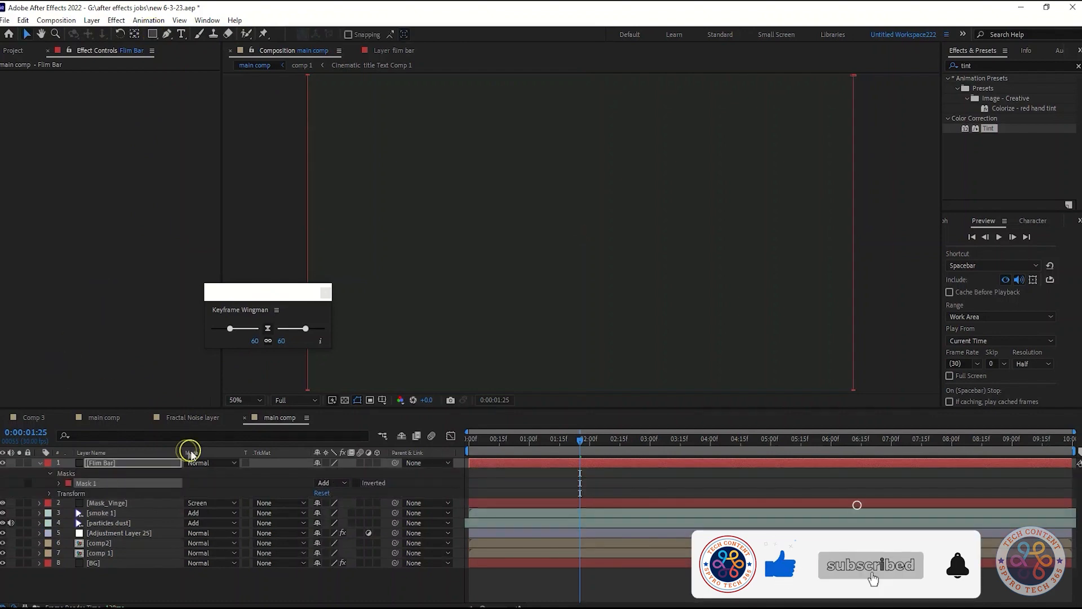
pyautogui.click(210, 463)
pyautogui.click(257, 227)
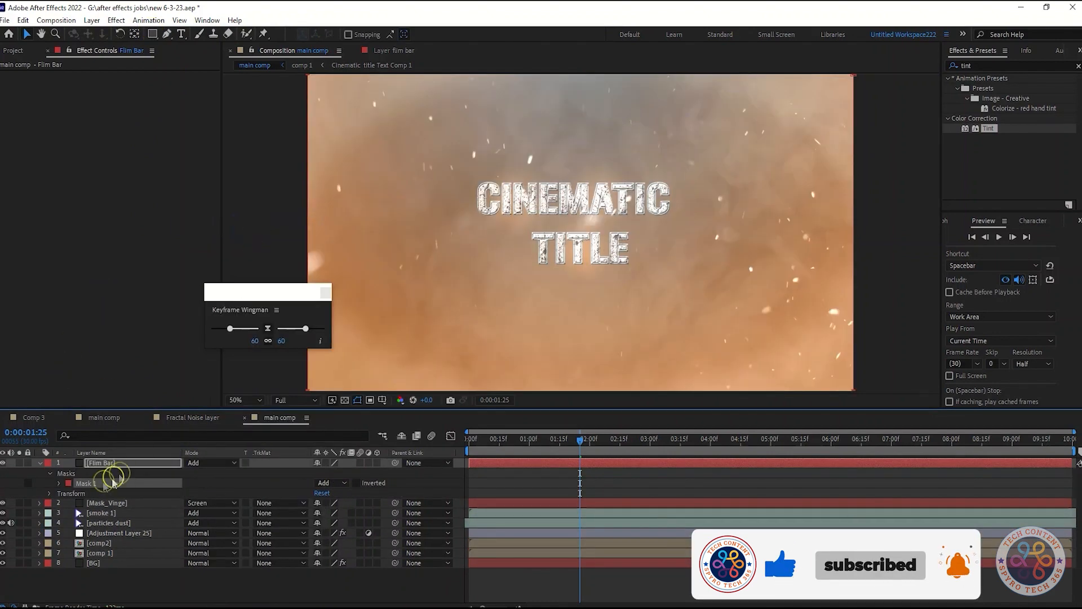
# Shrink the Flim Bar mask vertically about its center, leaving equal bands of about a tenth of the frame height above and below.
pyautogui.click(59, 483)
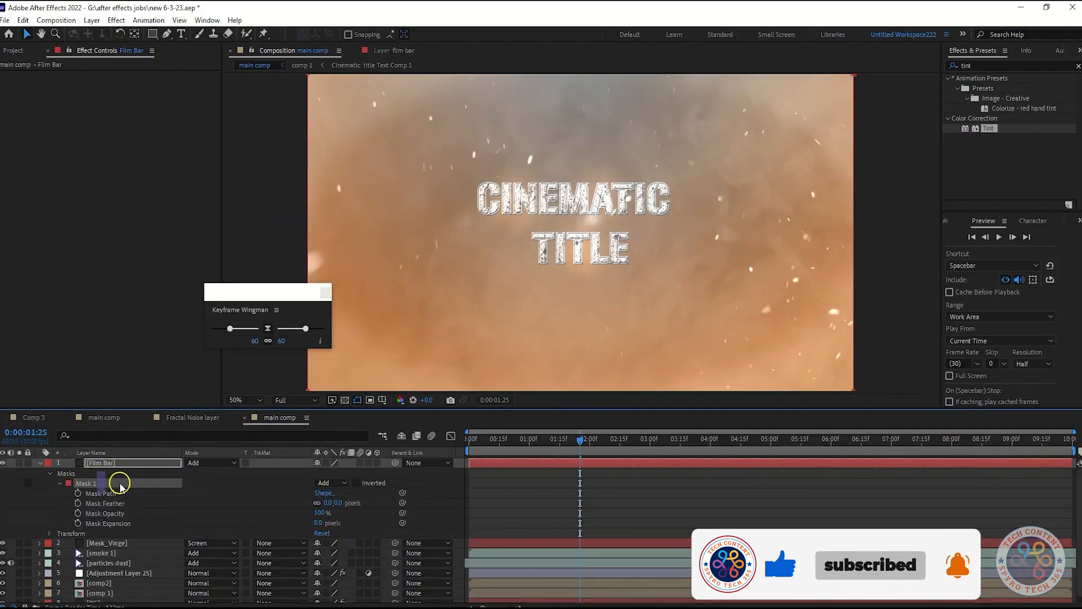
pyautogui.scroll(-2, 530, 255)
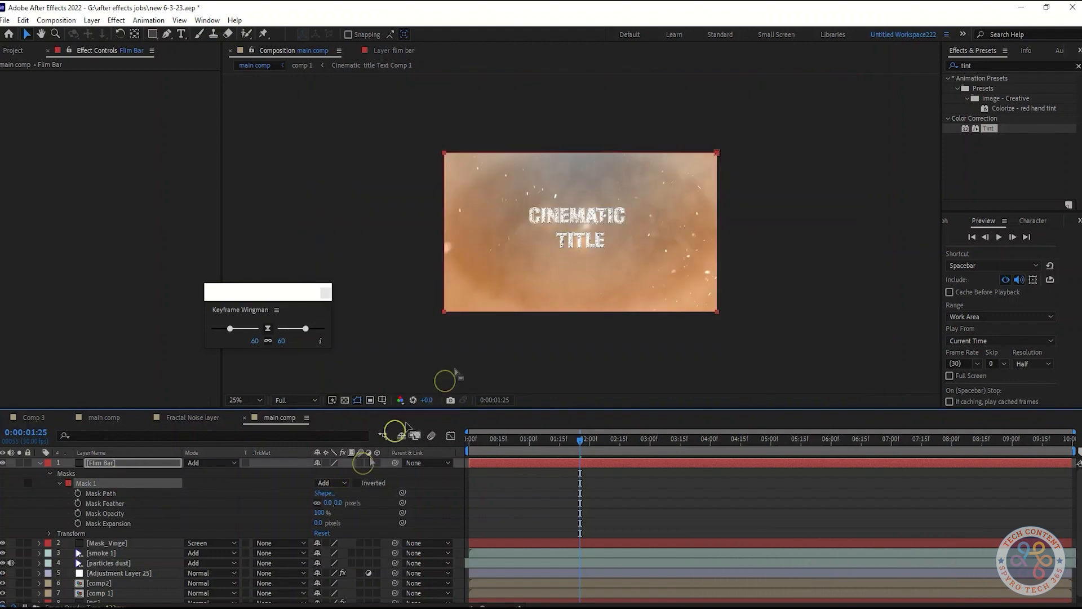
pyautogui.moveTo(561, 142); pyautogui.dragTo(580, 164)
pyautogui.hotkey('ctrl', 'z')
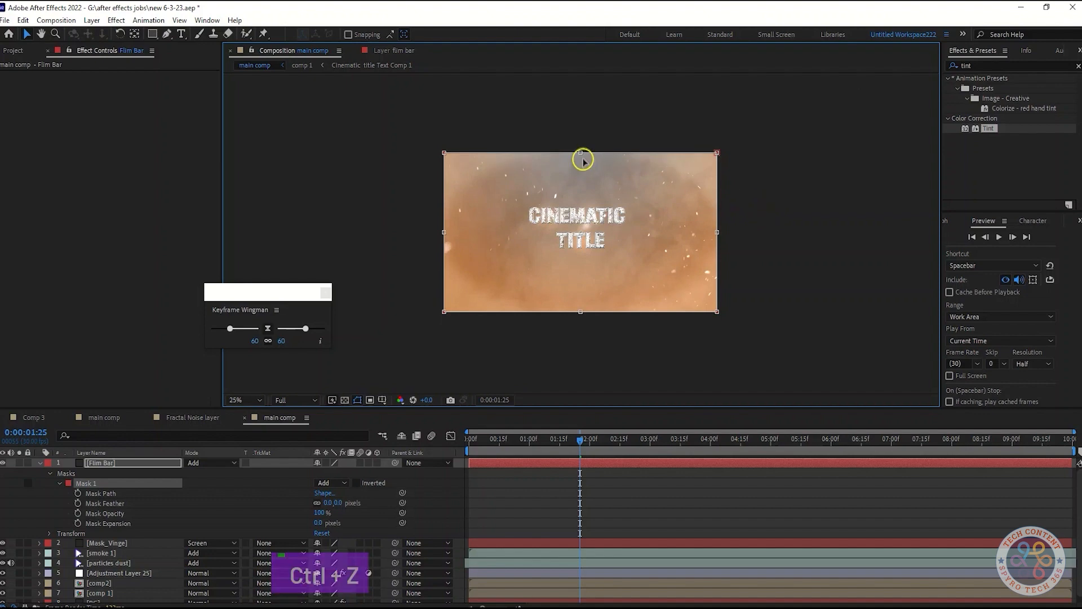
pyautogui.moveTo(581, 152); pyautogui.dragTo(583, 172)
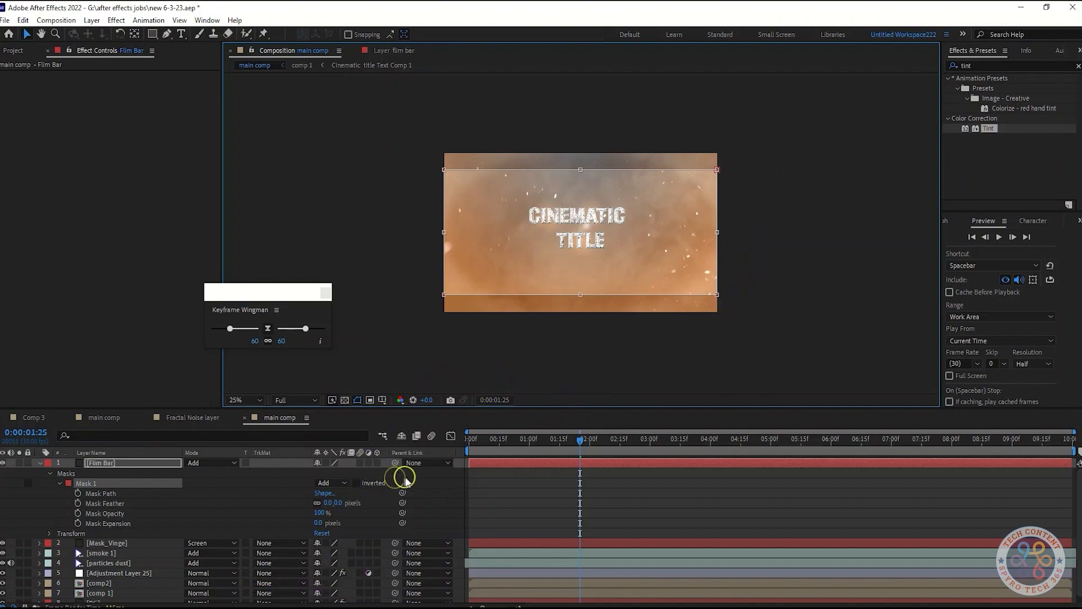
pyautogui.click(427, 483)
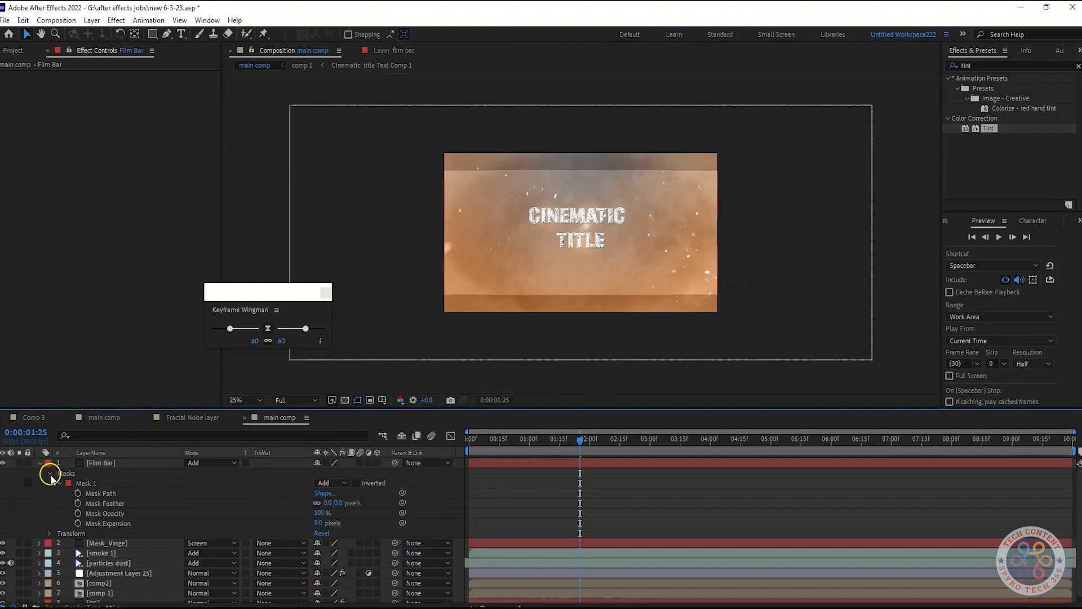
# Set the Flim Bar layer's blending mode to Normal and invert its mask.
pyautogui.click(49, 474)
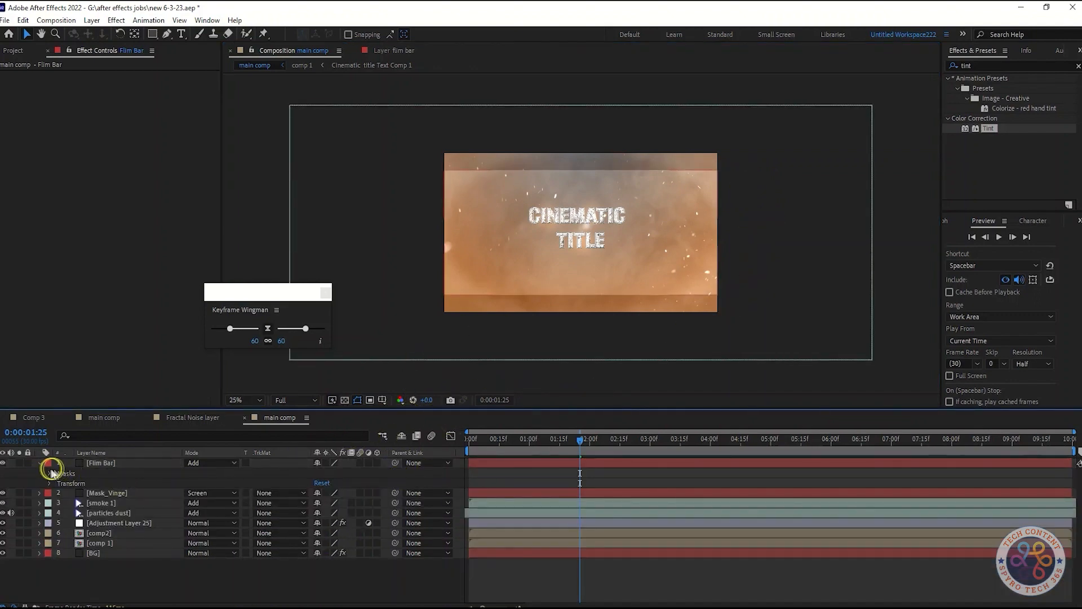
pyautogui.click(49, 474)
pyautogui.click(209, 466)
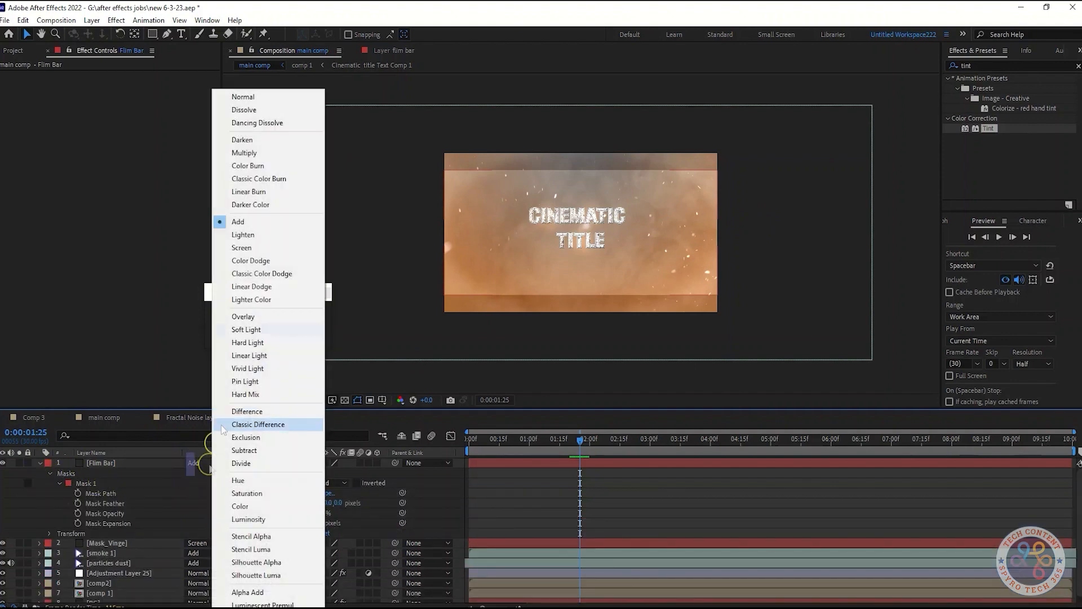
pyautogui.click(258, 100)
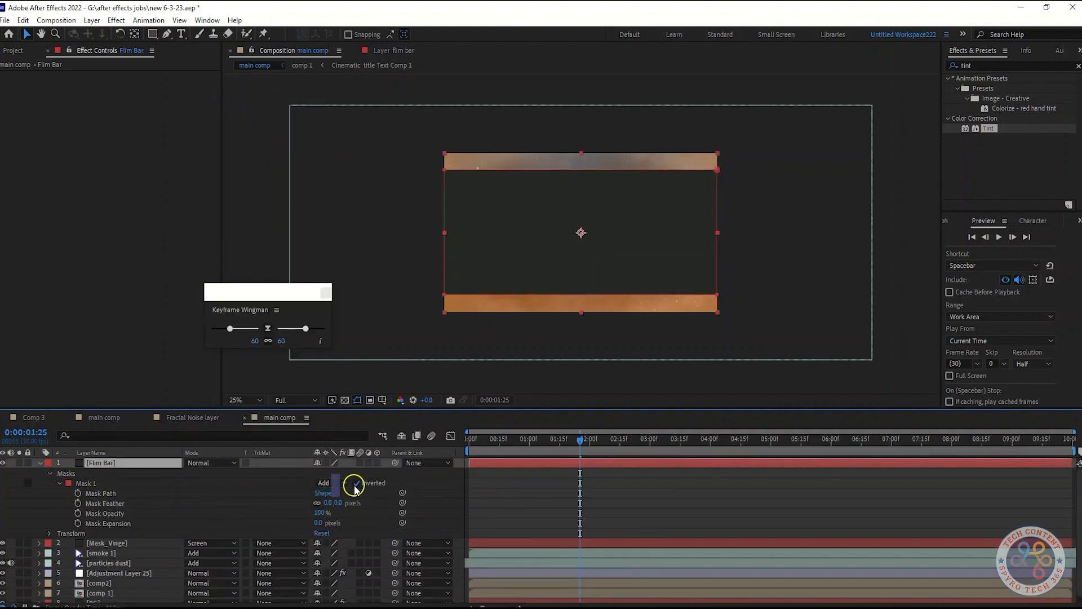
# Change the Flim Bar solid's color to black in its solid settings.
pyautogui.rightClick(93, 461)
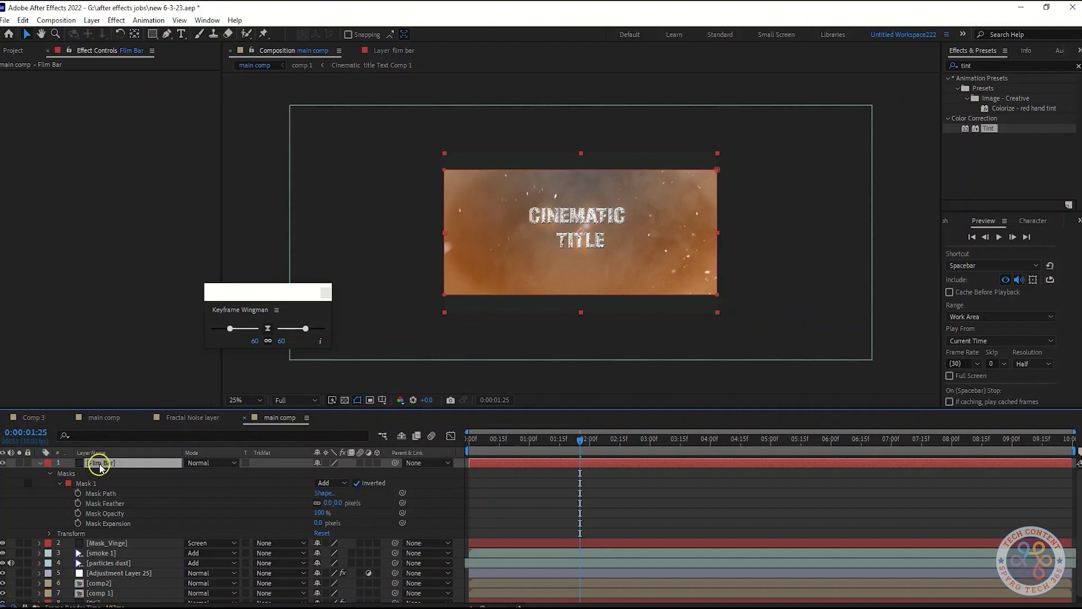
pyautogui.click(169, 508)
pyautogui.click(133, 467)
pyautogui.click(56, 20)
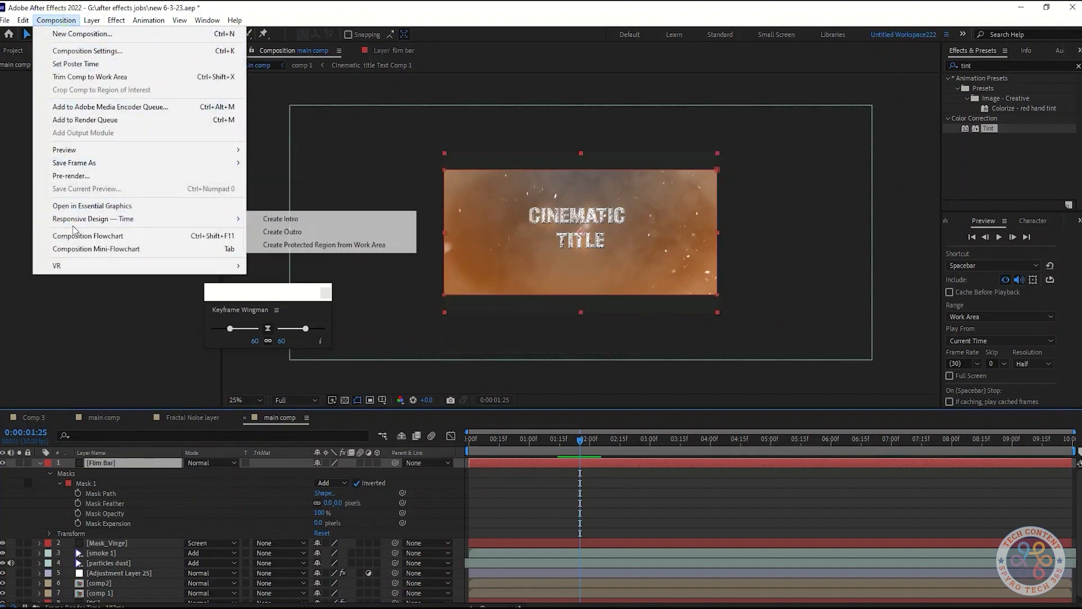
pyautogui.moveTo(92, 20)
pyautogui.click(118, 47)
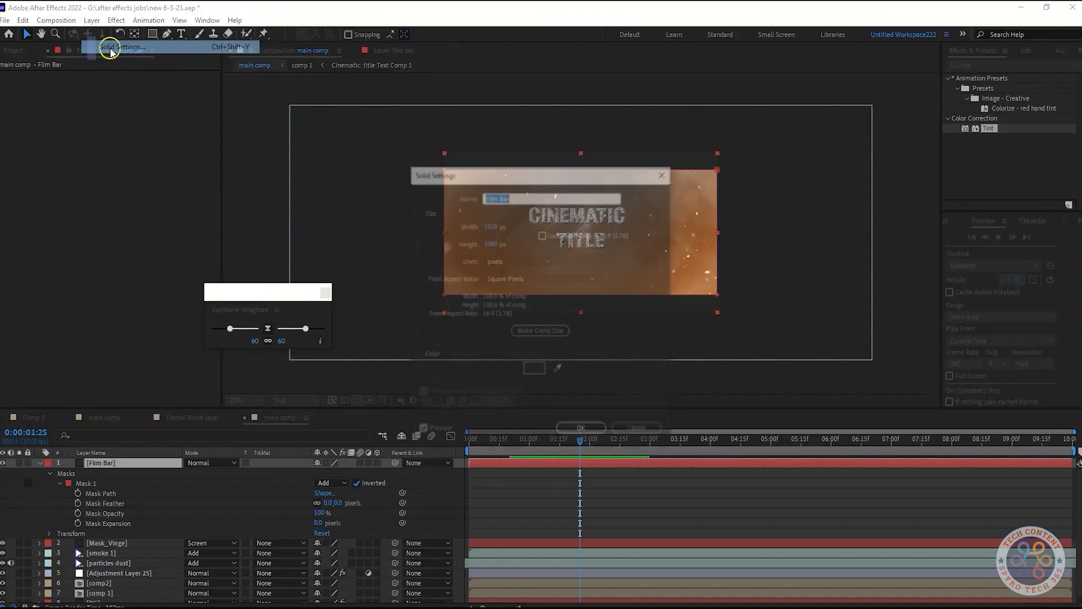
pyautogui.click(533, 370)
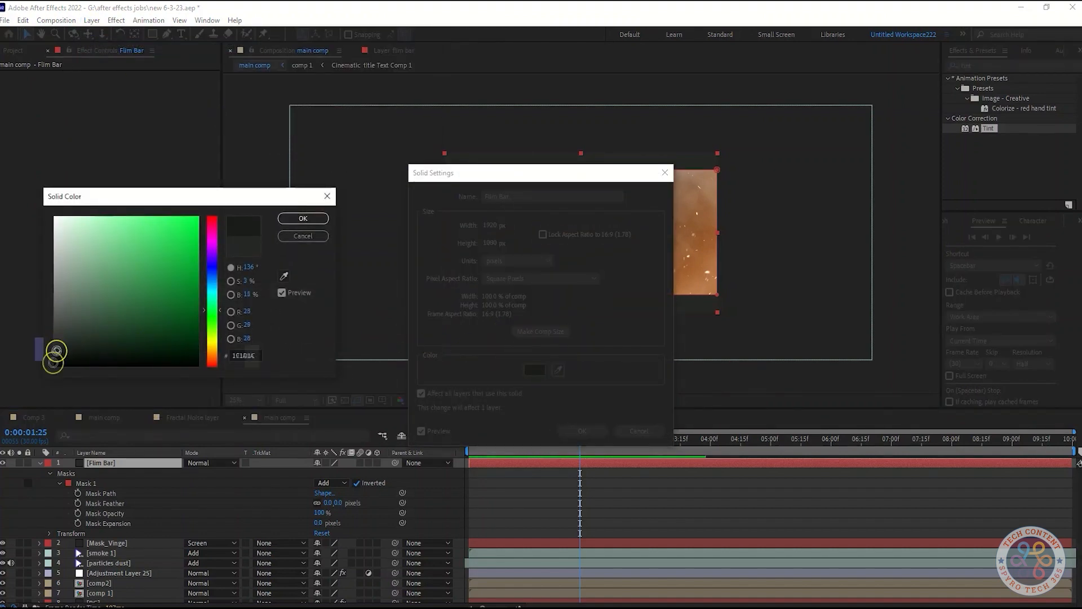
pyautogui.moveTo(59, 345); pyautogui.dragTo(53, 378)
pyautogui.click(287, 226)
pyautogui.click(581, 431)
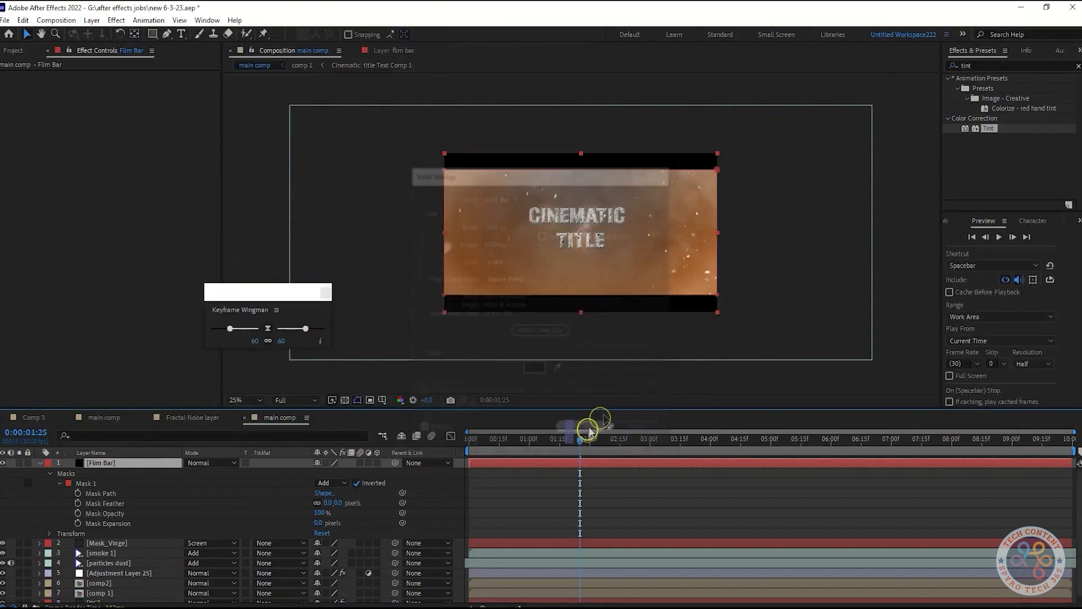
pyautogui.click(778, 316)
pyautogui.click(40, 463)
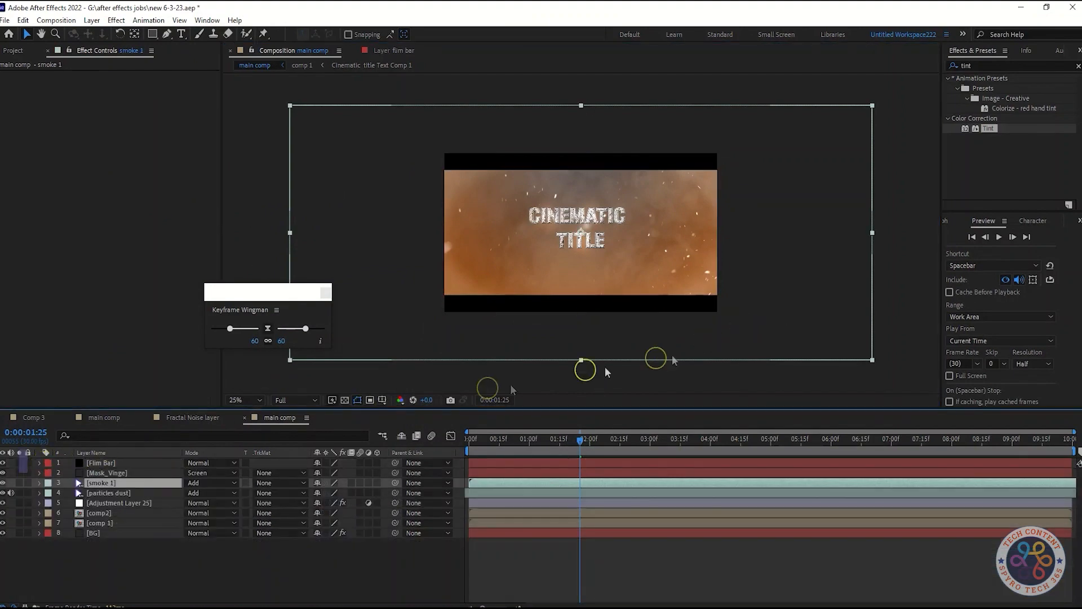
# Fit main comp in the viewer and play it from the start to examine the title framed by the black bars.
pyautogui.click(242, 400)
pyautogui.click(249, 188)
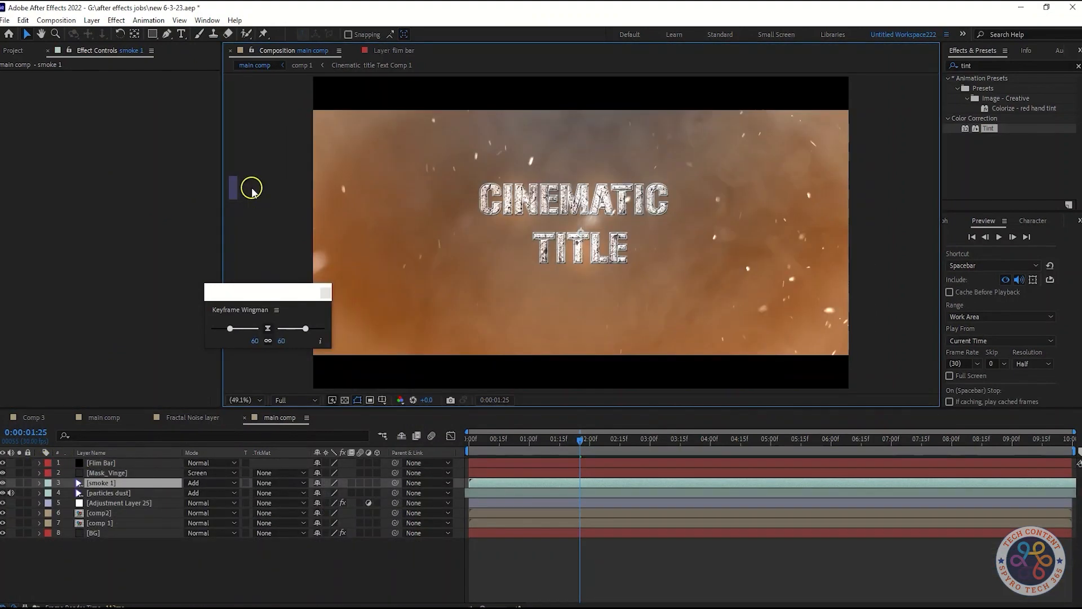
pyautogui.moveTo(580, 449); pyautogui.dragTo(442, 445)
pyautogui.press('space')
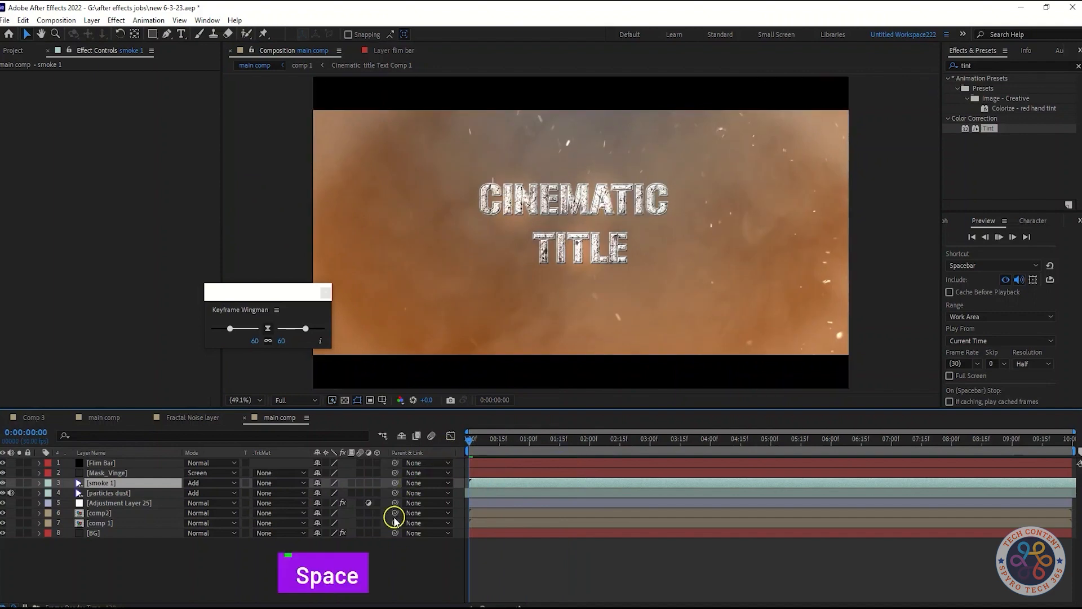
pyautogui.press('space')
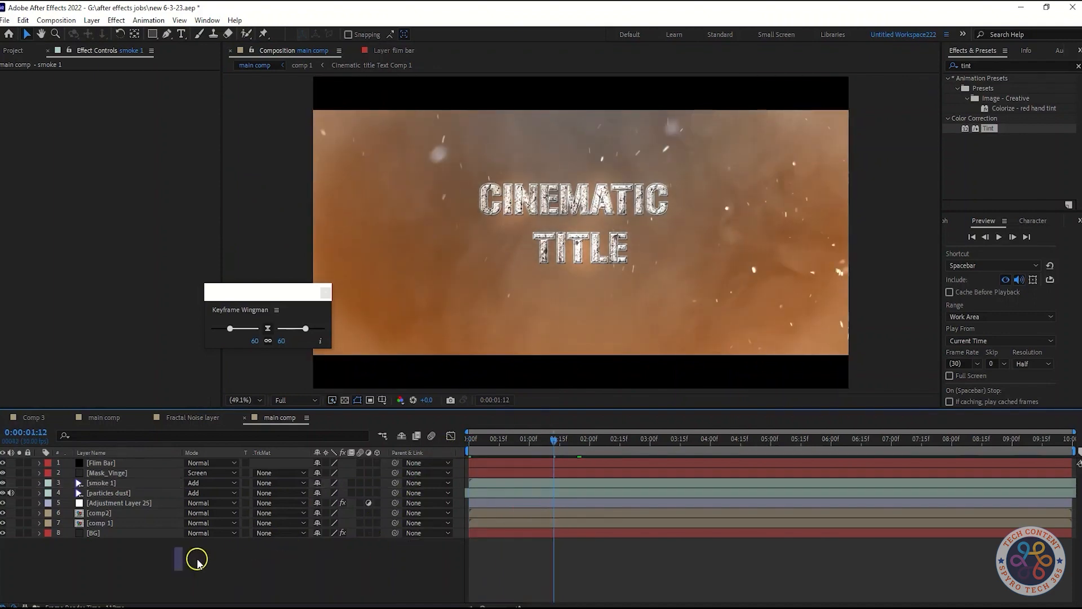
# Add a new camera layer to main comp.
pyautogui.rightClick(194, 564)
pyautogui.moveTo(279, 426)
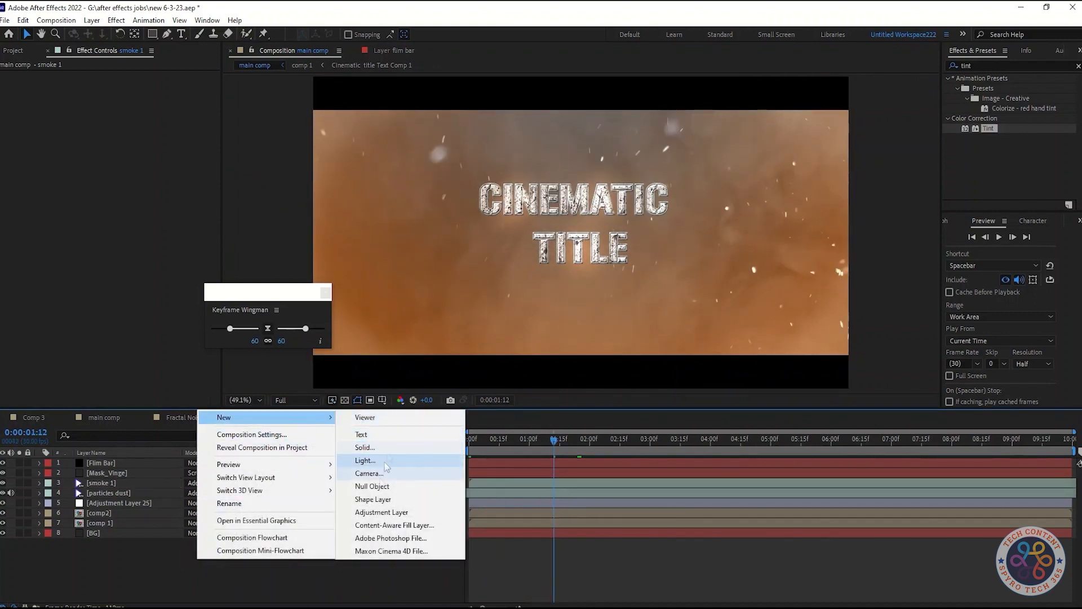
pyautogui.click(369, 473)
pyautogui.click(657, 440)
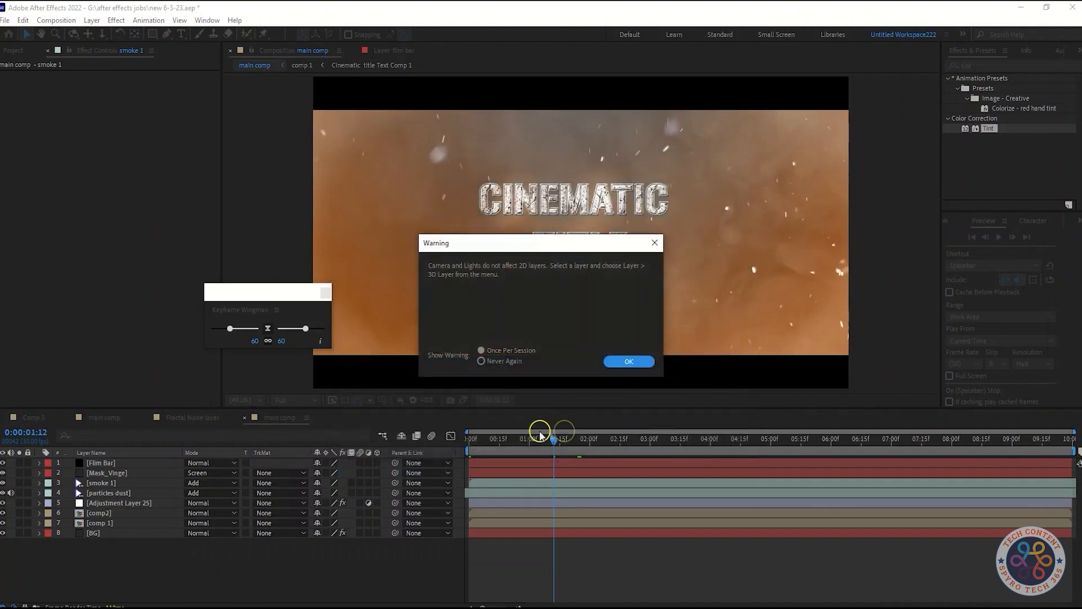
pyautogui.click(615, 362)
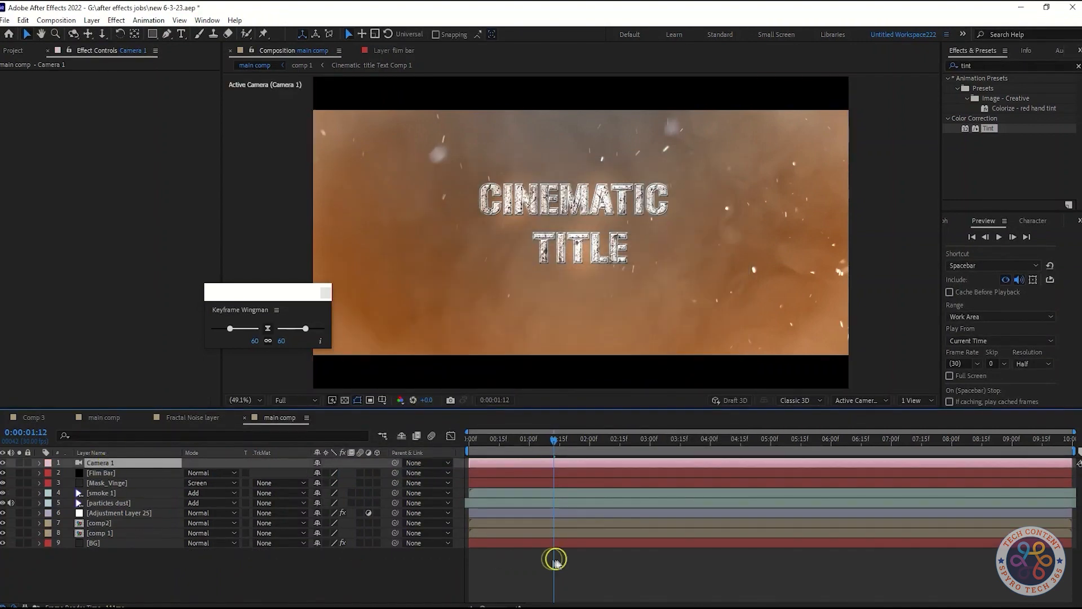
# Pre-compose the comp2 and comp 1 layers together into a new composition named comp 3.
pyautogui.click(147, 523)
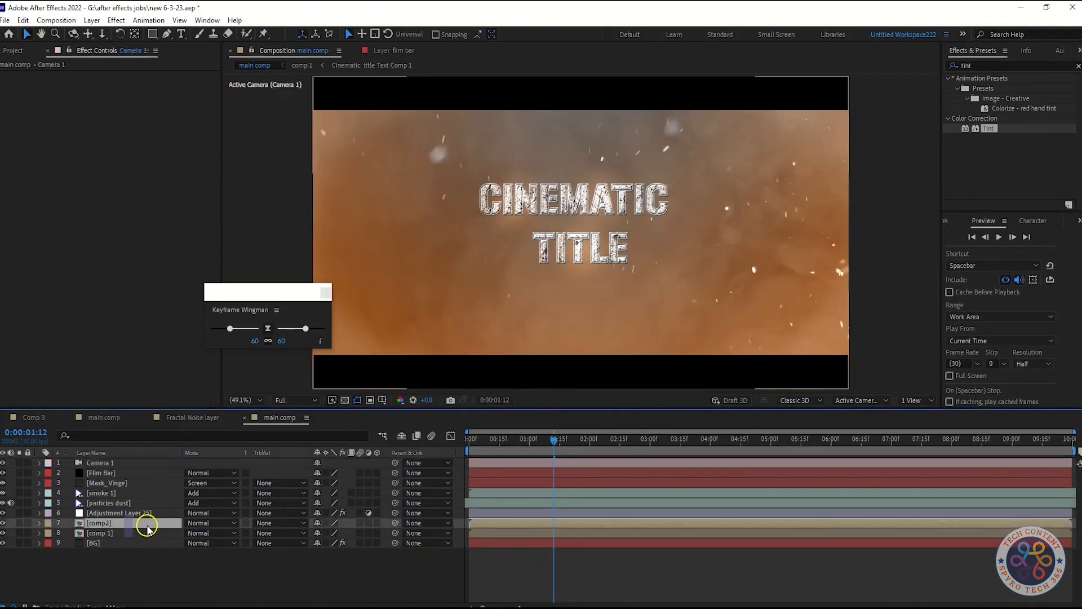
pyautogui.keyDown('ctrl'); pyautogui.click(147, 532); pyautogui.keyUp('ctrl')
pyautogui.rightClick(149, 533)
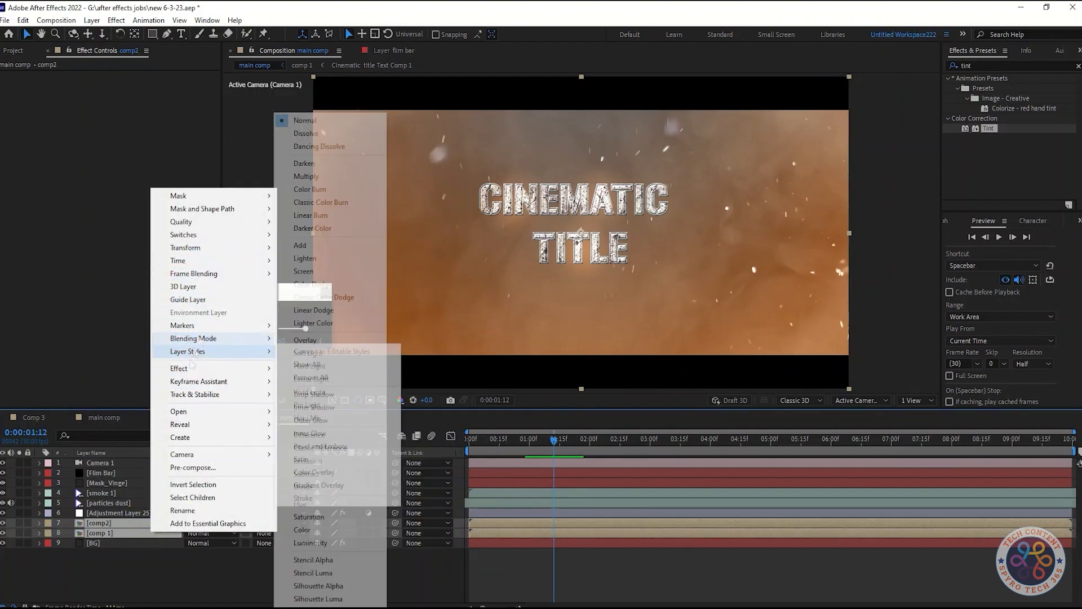
pyautogui.click(189, 468)
pyautogui.write('comp 3')
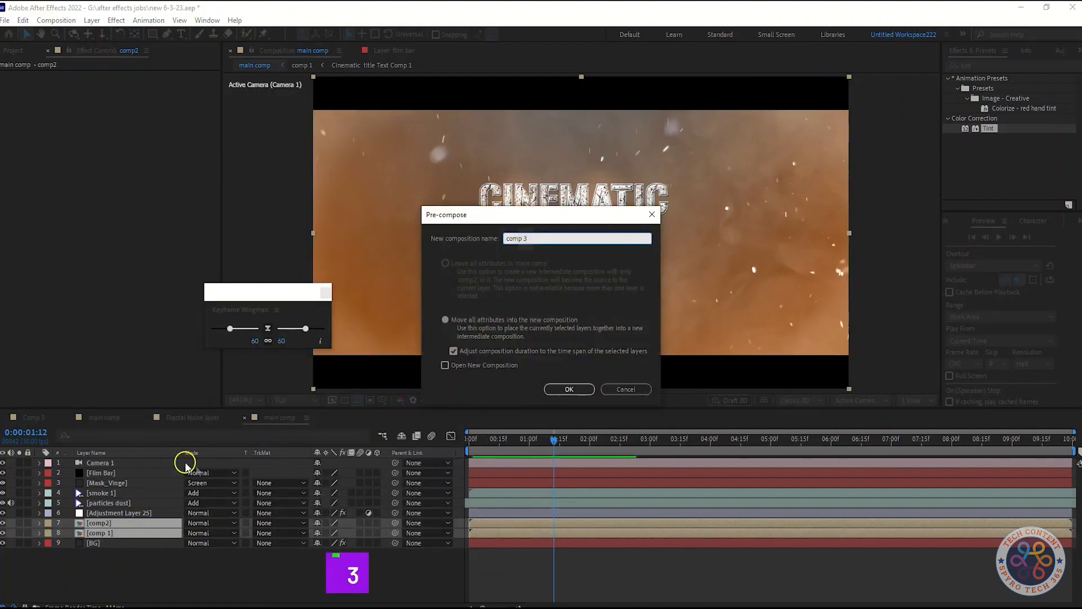
pyautogui.click(570, 389)
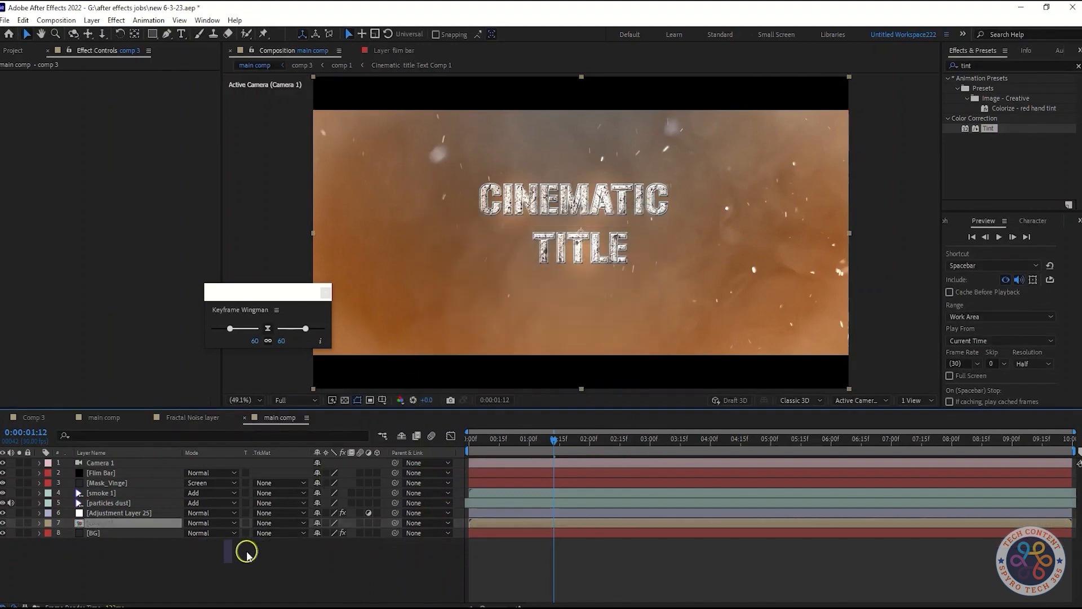
# Add a null object to main comp with the playhead at the start and rename it camera con.
pyautogui.click(125, 463)
pyautogui.press('Home')
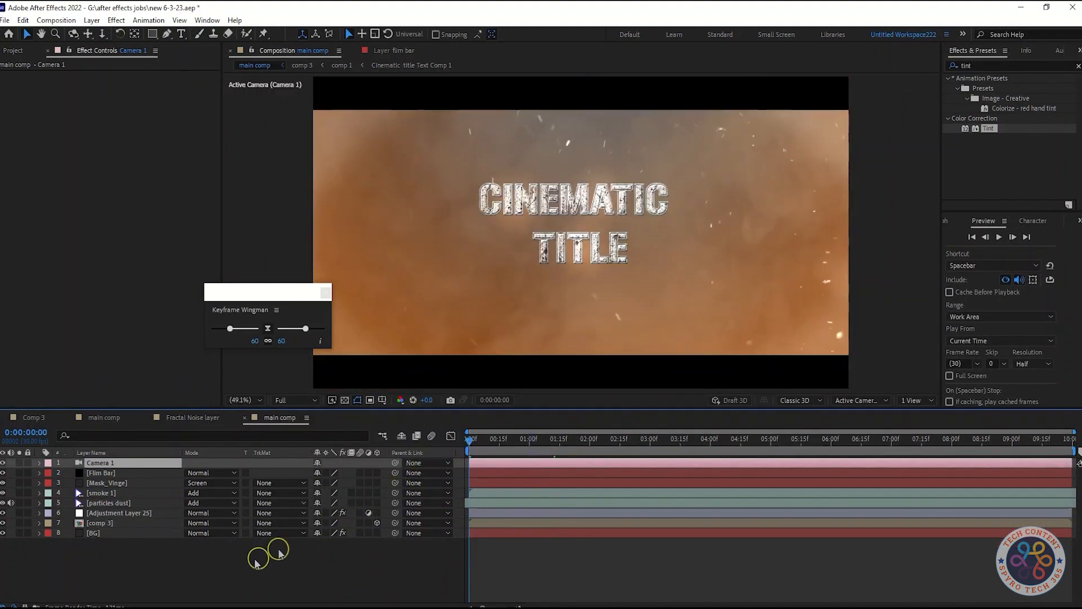
pyautogui.rightClick(251, 564)
pyautogui.moveTo(338, 431)
pyautogui.click(419, 499)
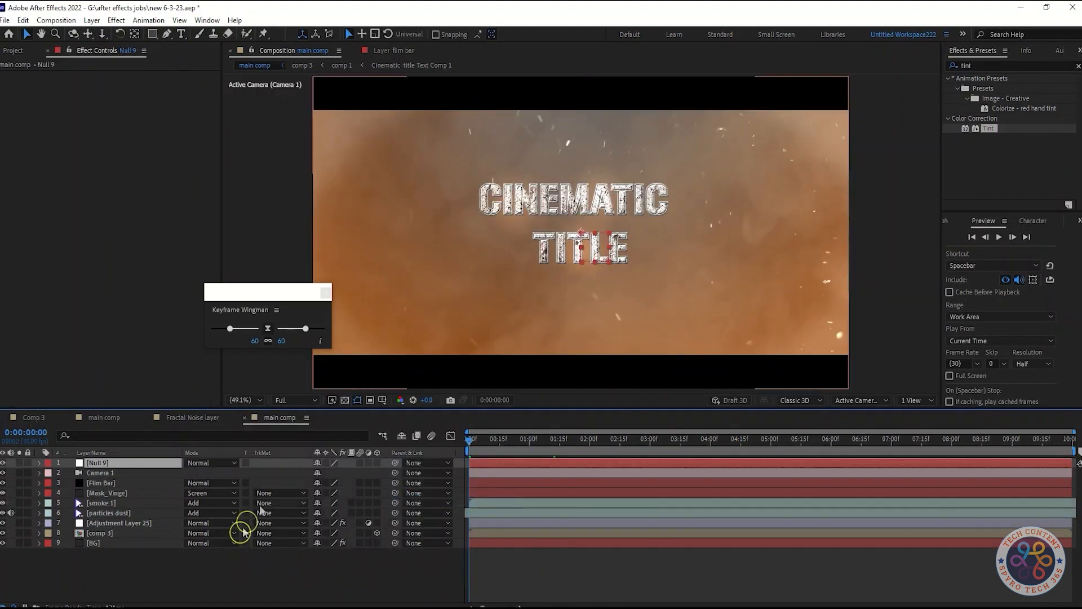
pyautogui.rightClick(135, 466)
pyautogui.click(175, 443)
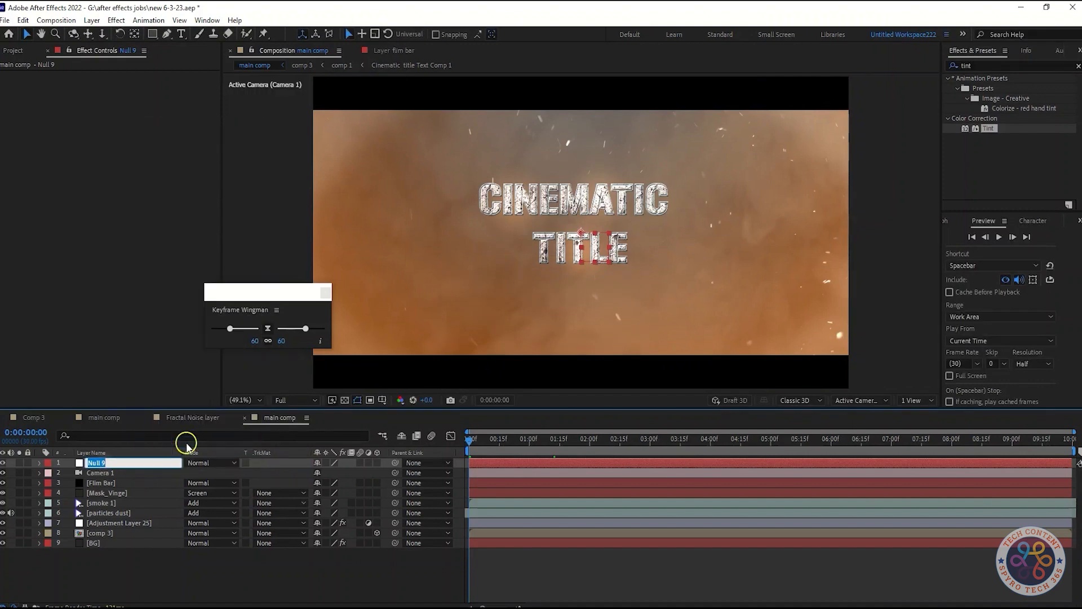
pyautogui.write('comera con')
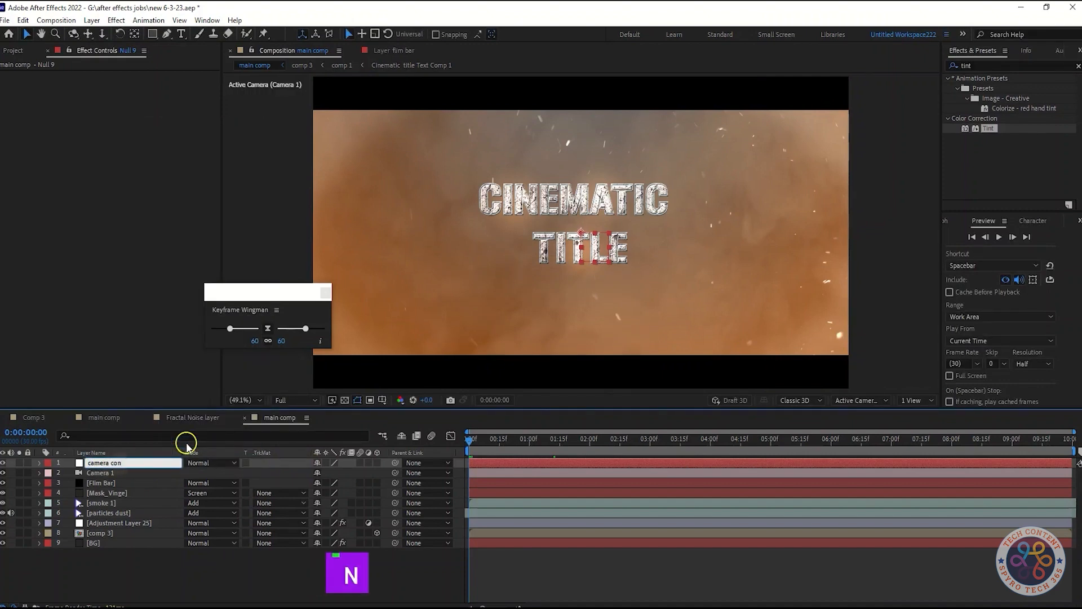
pyautogui.click(168, 572)
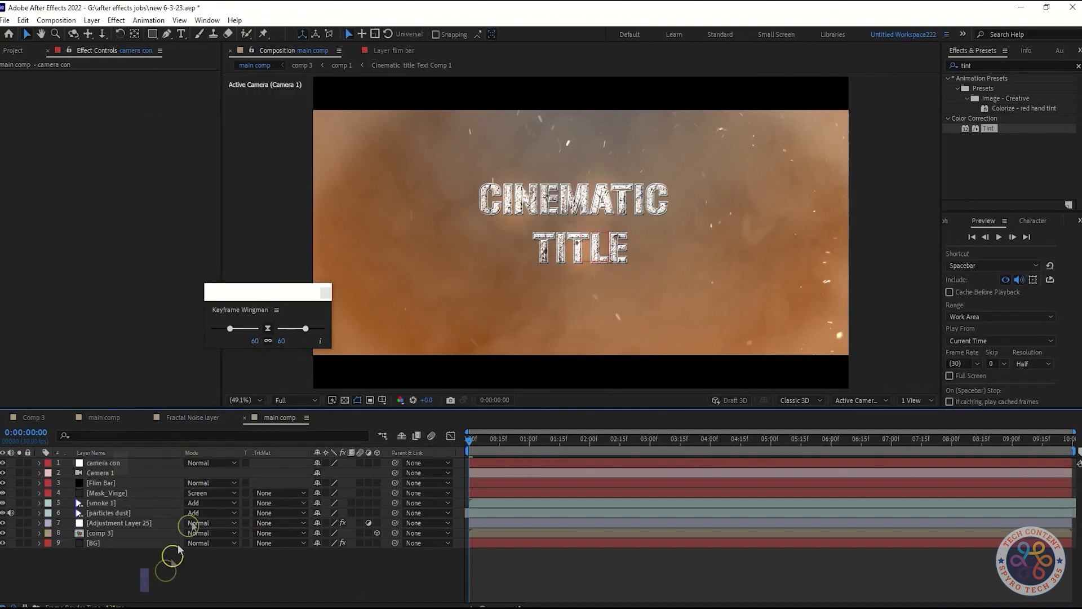
# Parent Camera 1 to the camera con null, reveal the null's position and make it a 3D layer.
pyautogui.moveTo(396, 472); pyautogui.dragTo(154, 465)
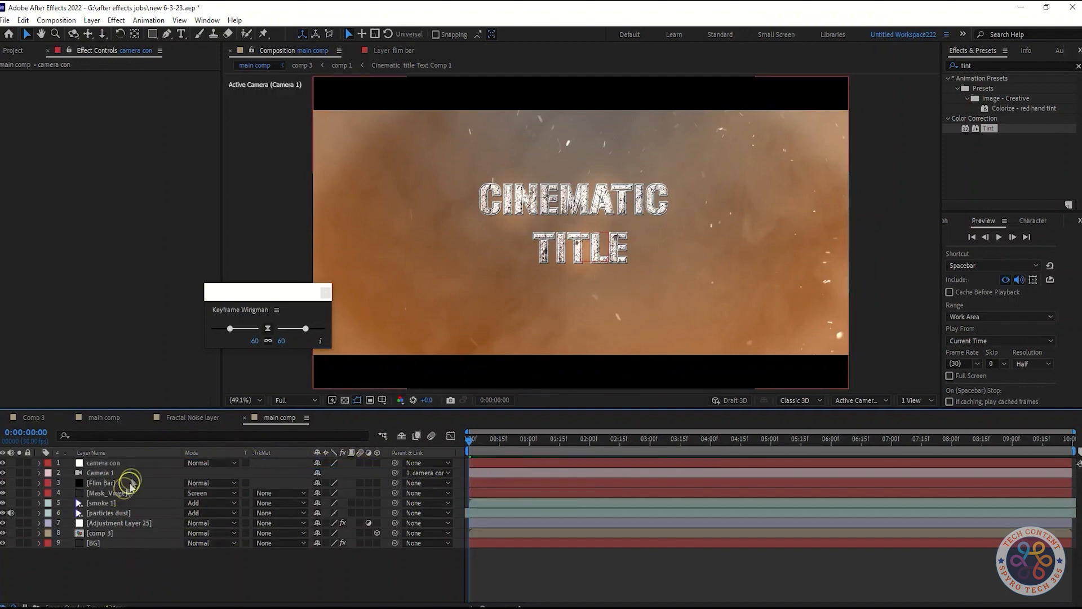
pyautogui.click(129, 465)
pyautogui.press('p')
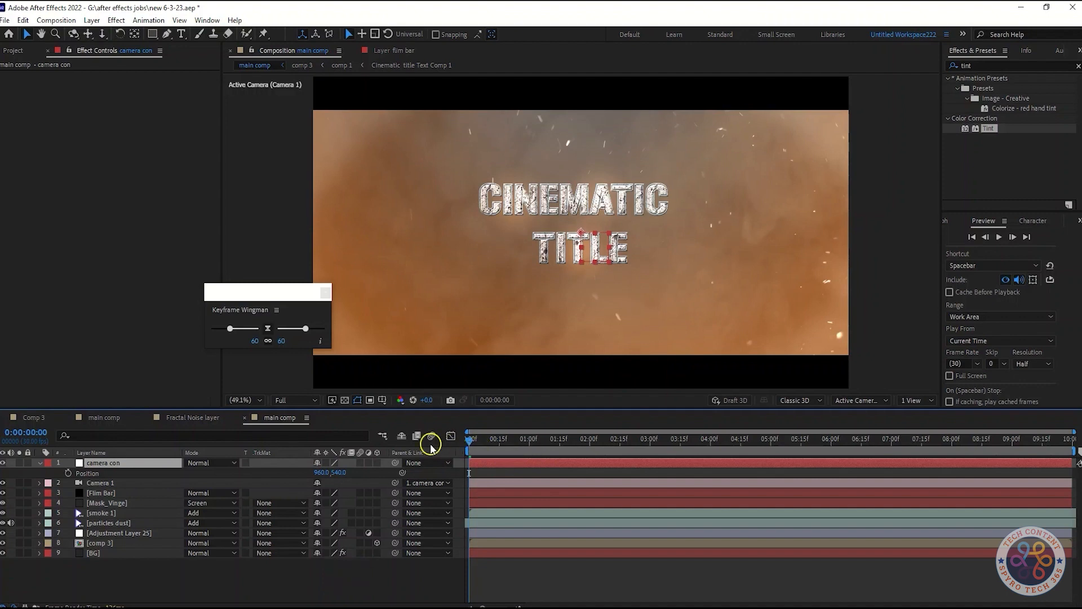
pyautogui.click(378, 462)
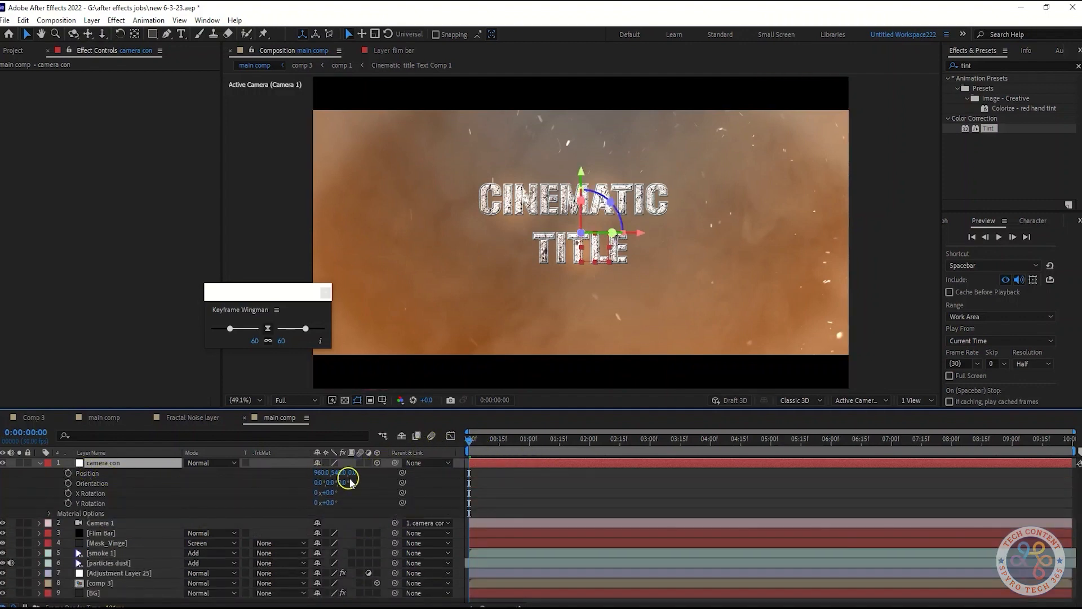
# Keyframe camera con's position at 5 seconds, set its Z position to -800 at the start and preview the move.
pyautogui.click(69, 473)
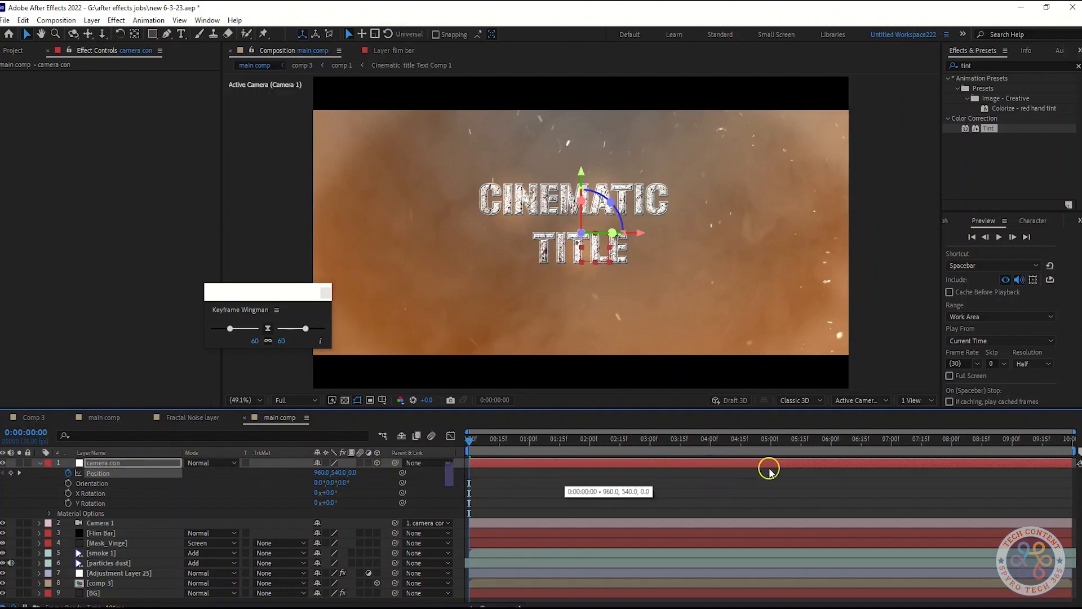
pyautogui.moveTo(770, 469); pyautogui.dragTo(771, 469)
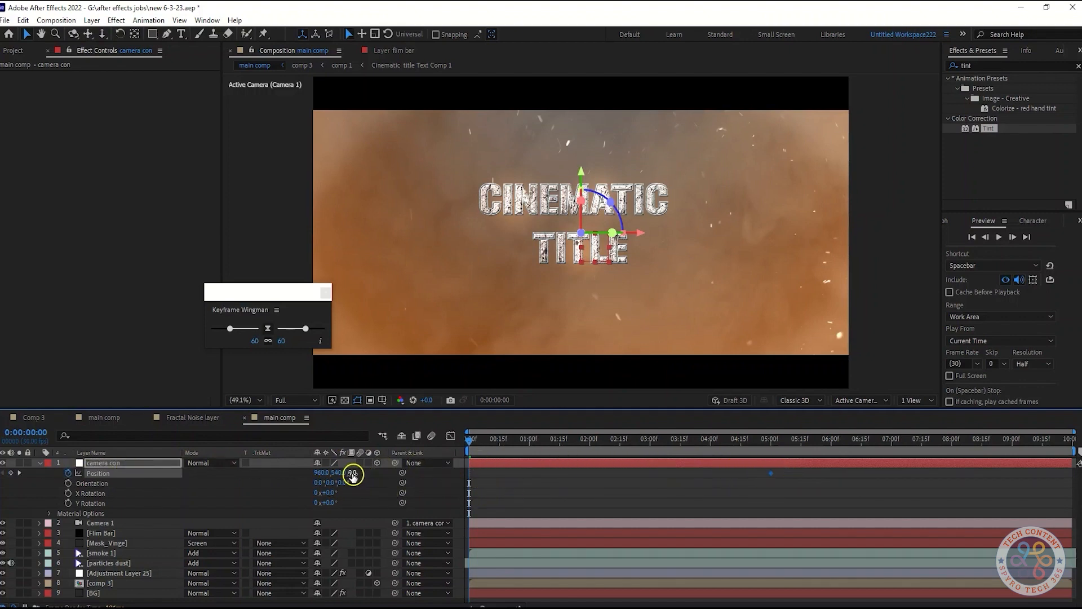
pyautogui.click(705, 608)
pyautogui.moveTo(469, 443); pyautogui.dragTo(370, 462)
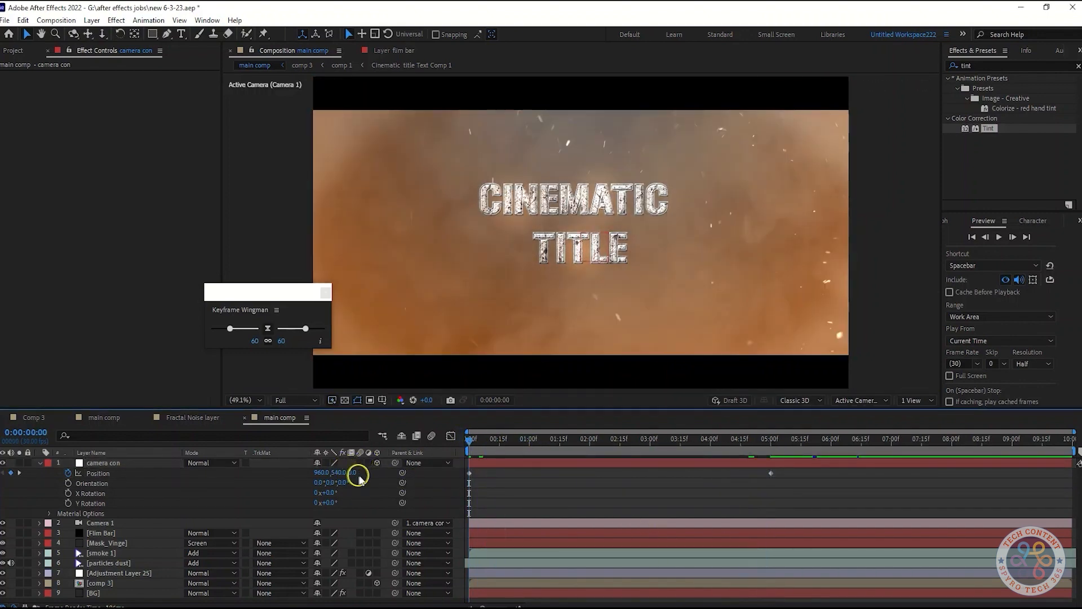
pyautogui.write('-800')
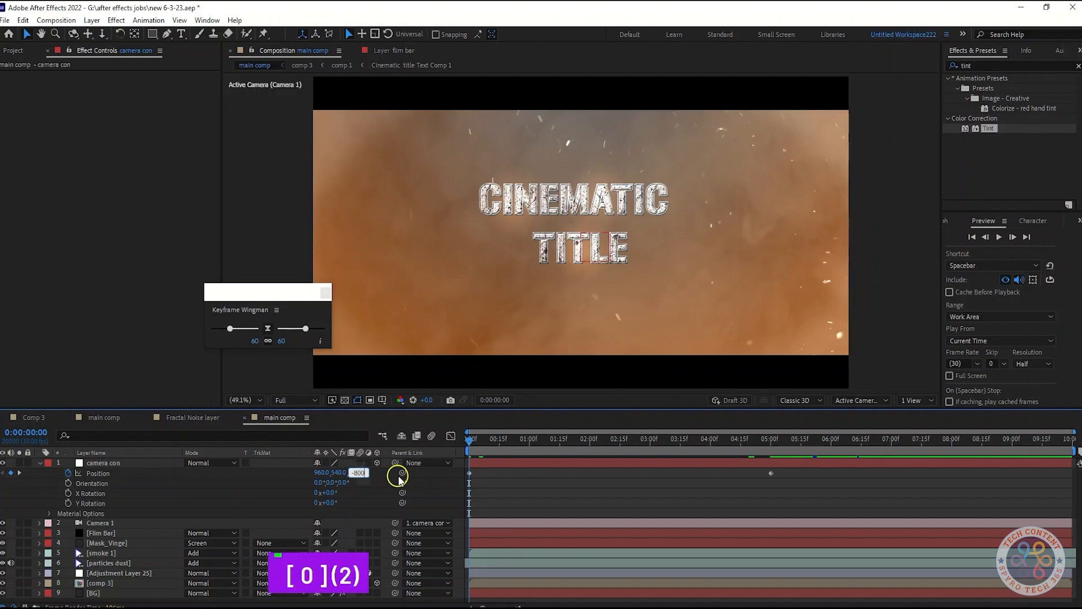
pyautogui.press('Return')
pyautogui.press('space')
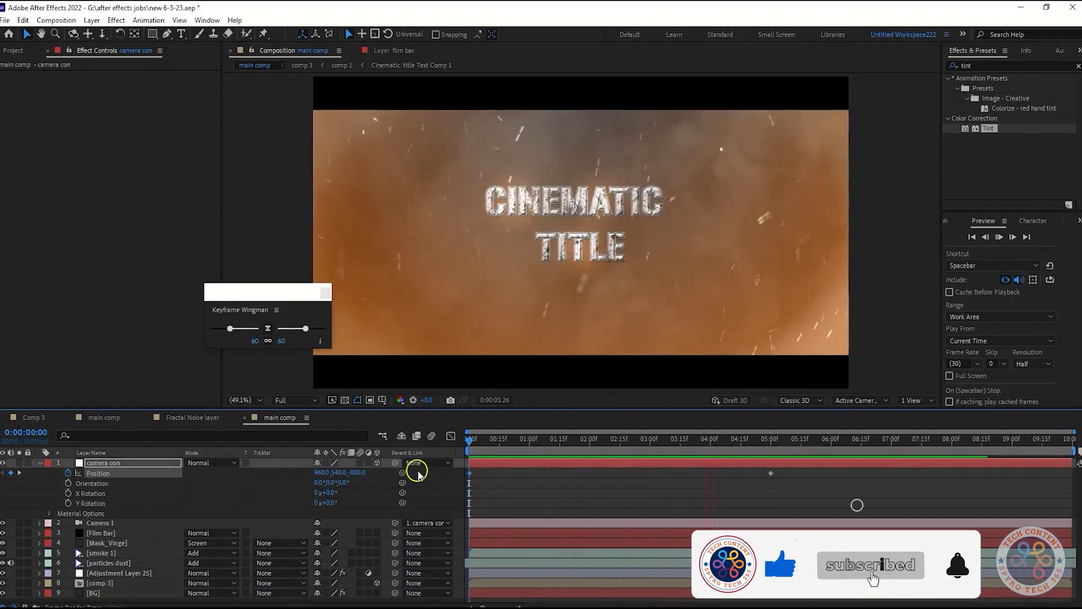
pyautogui.press('space')
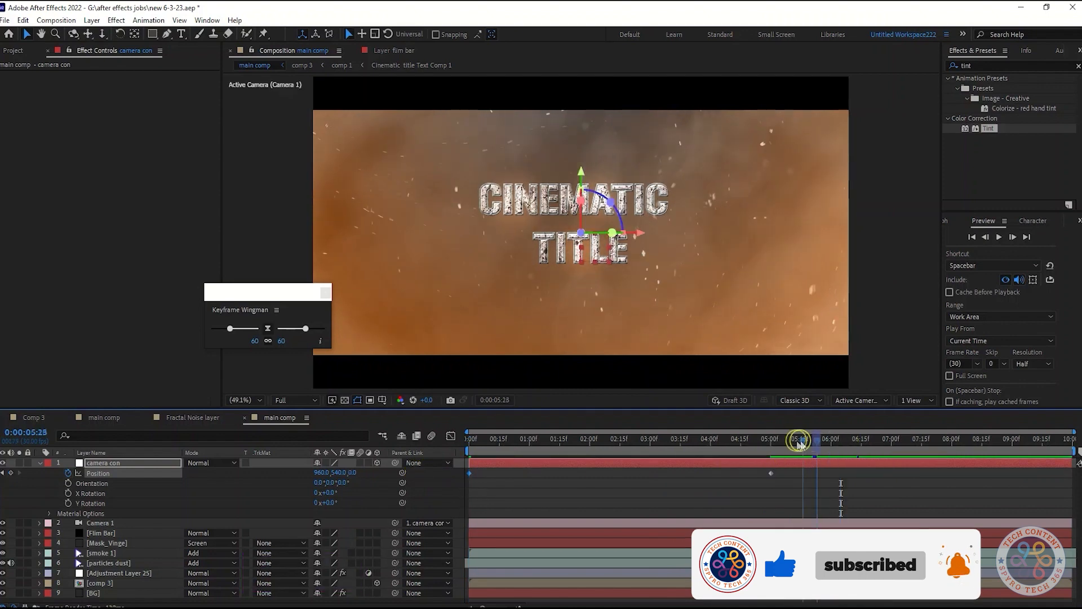
# End the work area at 5 seconds and set camera con's Z position to -1000 at the start.
pyautogui.moveTo(809, 442); pyautogui.dragTo(772, 449)
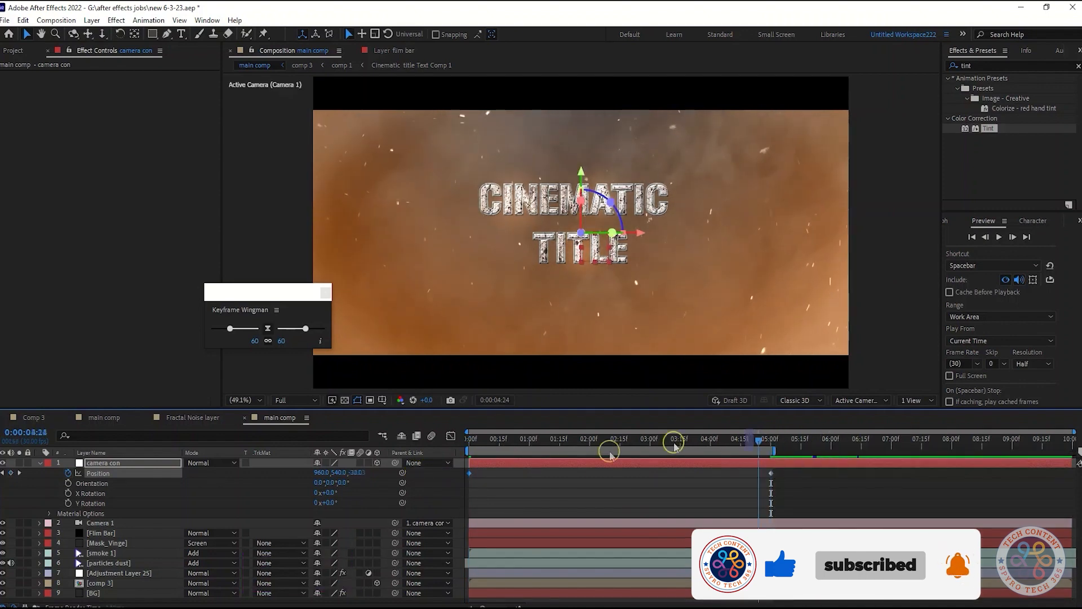
pyautogui.press('Home')
pyautogui.click(359, 472)
pyautogui.write('-1000')
pyautogui.press('Return')
pyautogui.press('space')
# Apply Easy Ease to both camera con position keyframes and raise the Z position to 300 at 5 seconds.
pyautogui.click(603, 503)
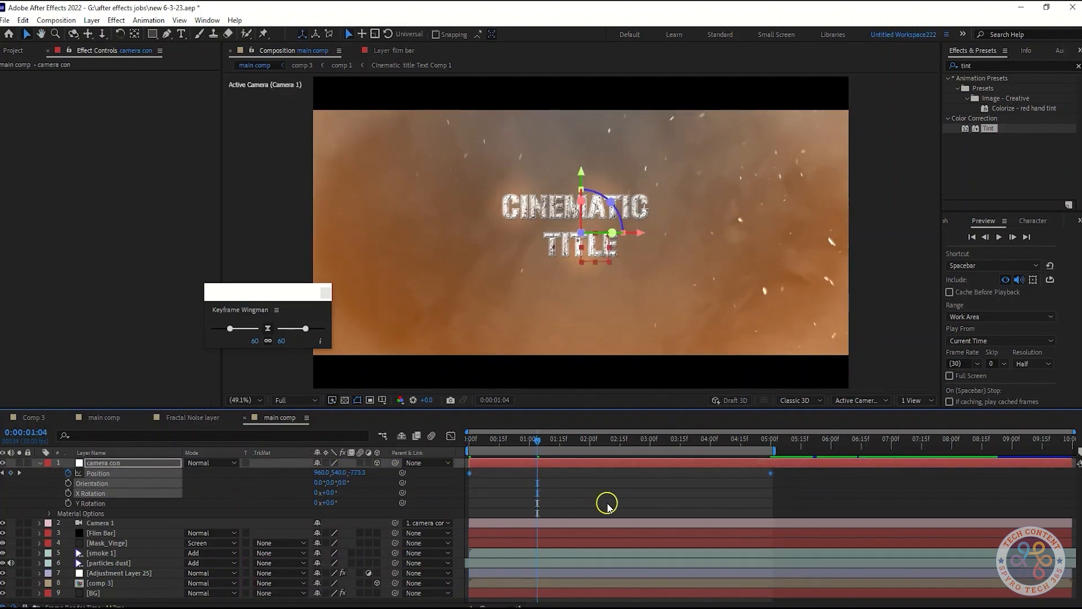
pyautogui.press('F9')
pyautogui.click(19, 472)
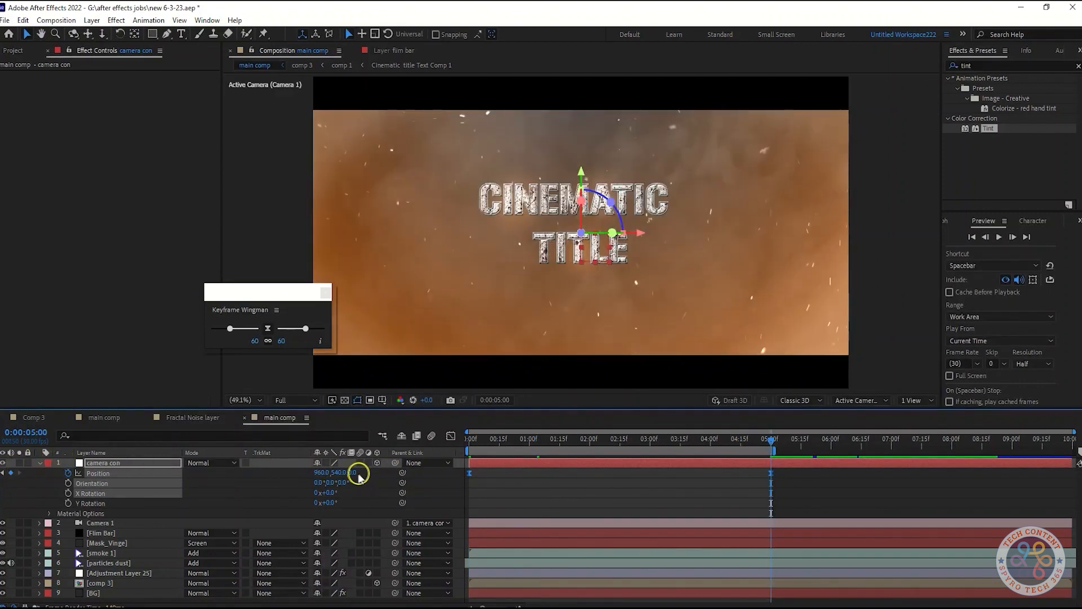
pyautogui.moveTo(358, 476); pyautogui.dragTo(533, 479)
# Preview the camera move from the start, set the playhead near 5 seconds and save the project.
pyautogui.moveTo(792, 445); pyautogui.dragTo(442, 451)
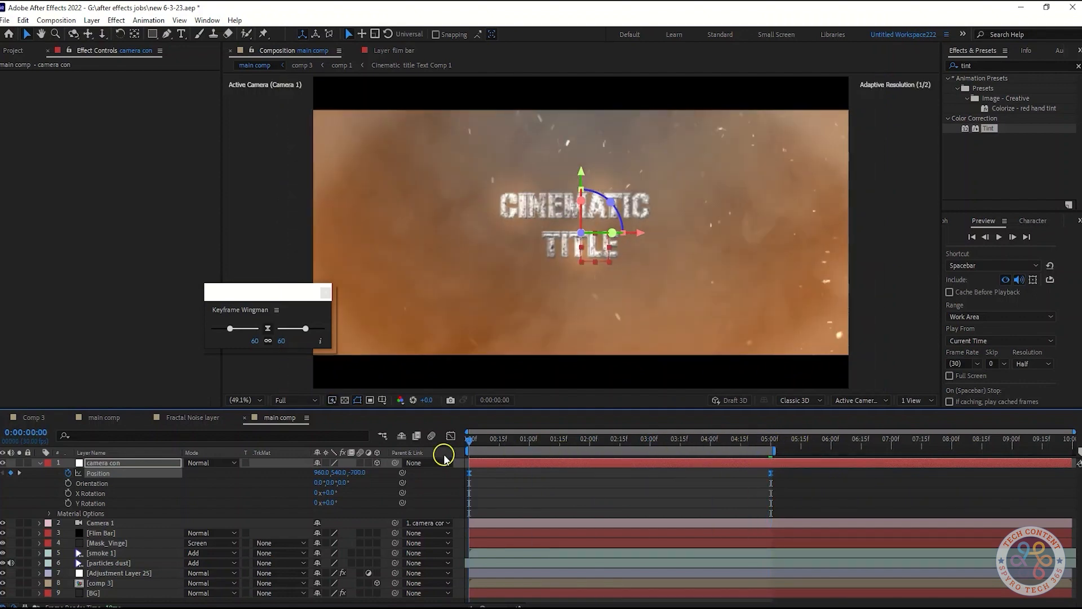
pyautogui.press('space')
pyautogui.click(773, 446)
pyautogui.hotkey('ctrl', 's')
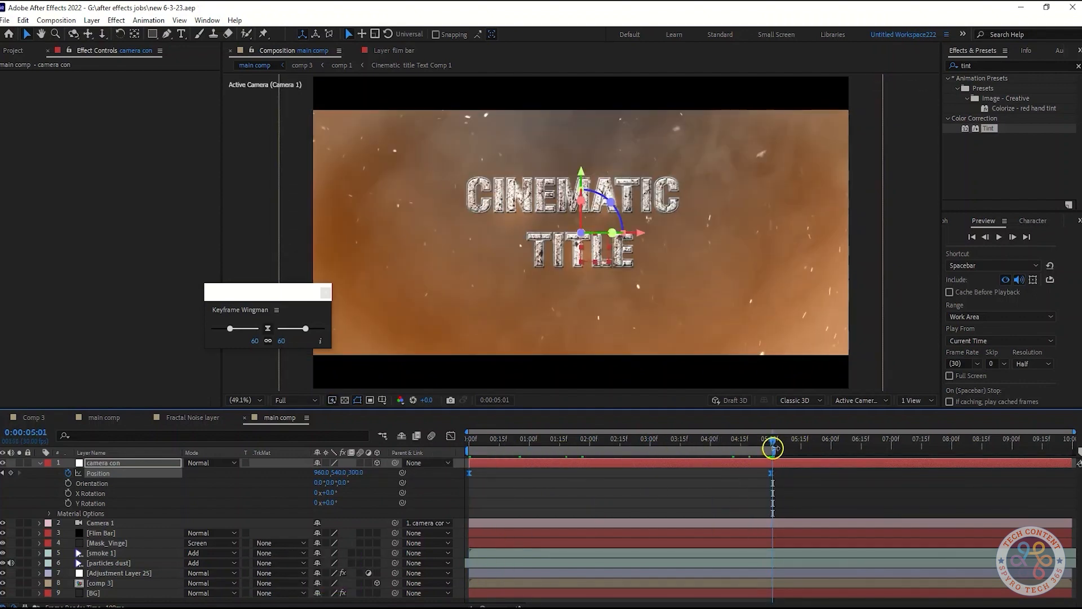
# Reshape camera con's position speed graph to ease in and out with a peak around 2 seconds, and preview it.
pyautogui.moveTo(812, 504); pyautogui.dragTo(456, 449)
pyautogui.click(451, 436)
pyautogui.click(773, 575)
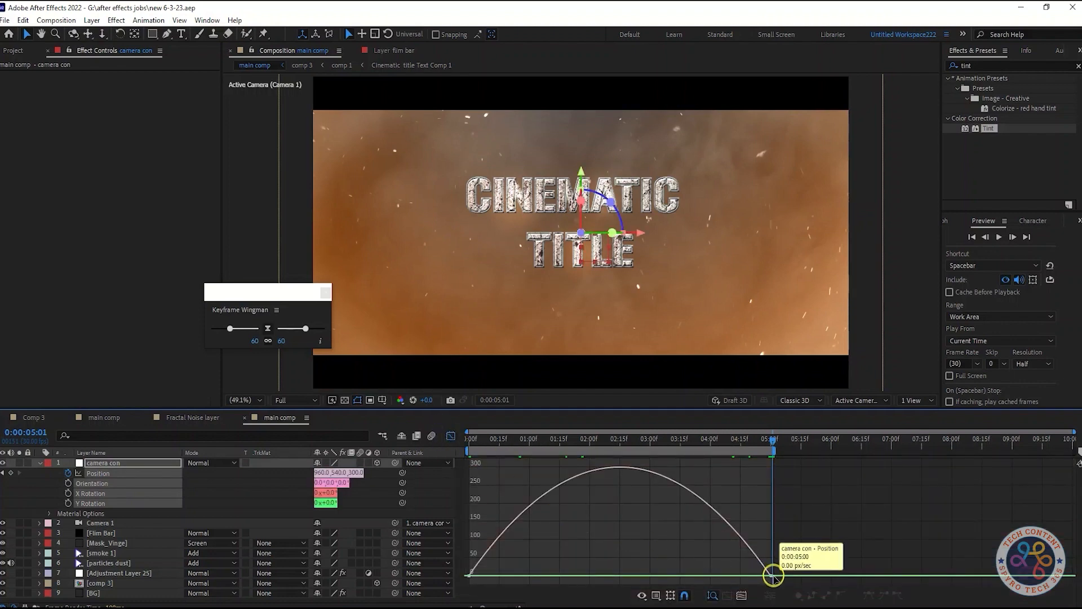
pyautogui.moveTo(720, 575); pyautogui.dragTo(652, 575)
pyautogui.moveTo(509, 575); pyautogui.dragTo(552, 577)
pyautogui.moveTo(773, 442); pyautogui.dragTo(419, 487)
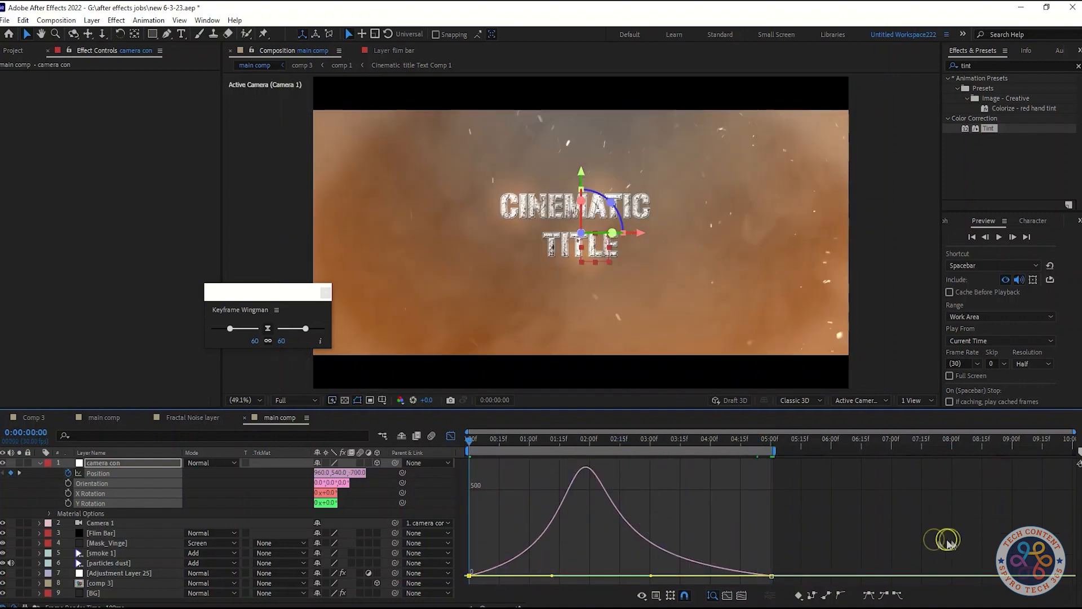
pyautogui.press('space')
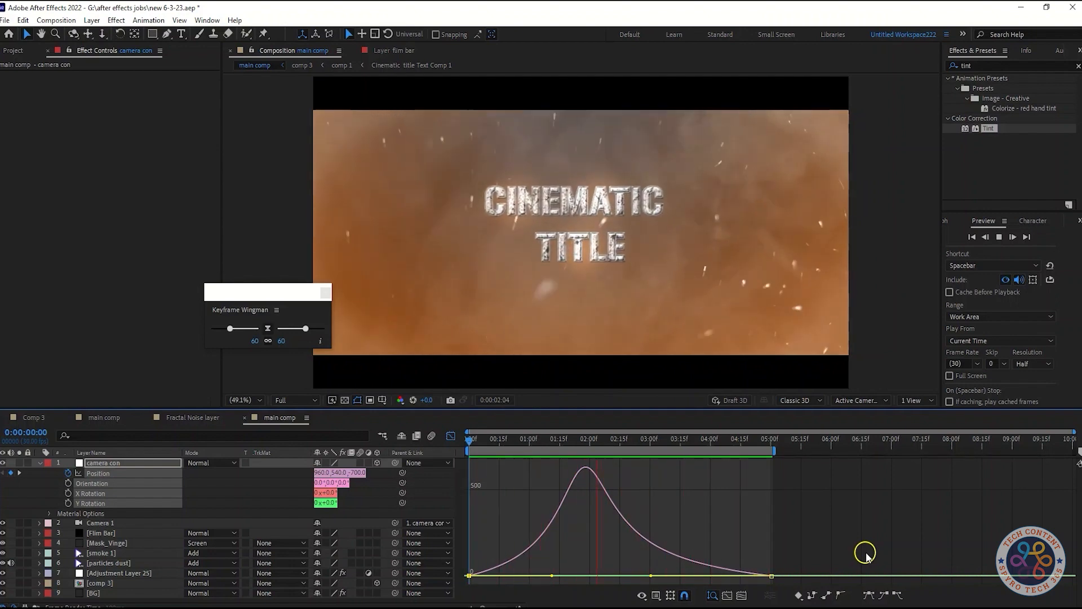
pyautogui.press('space')
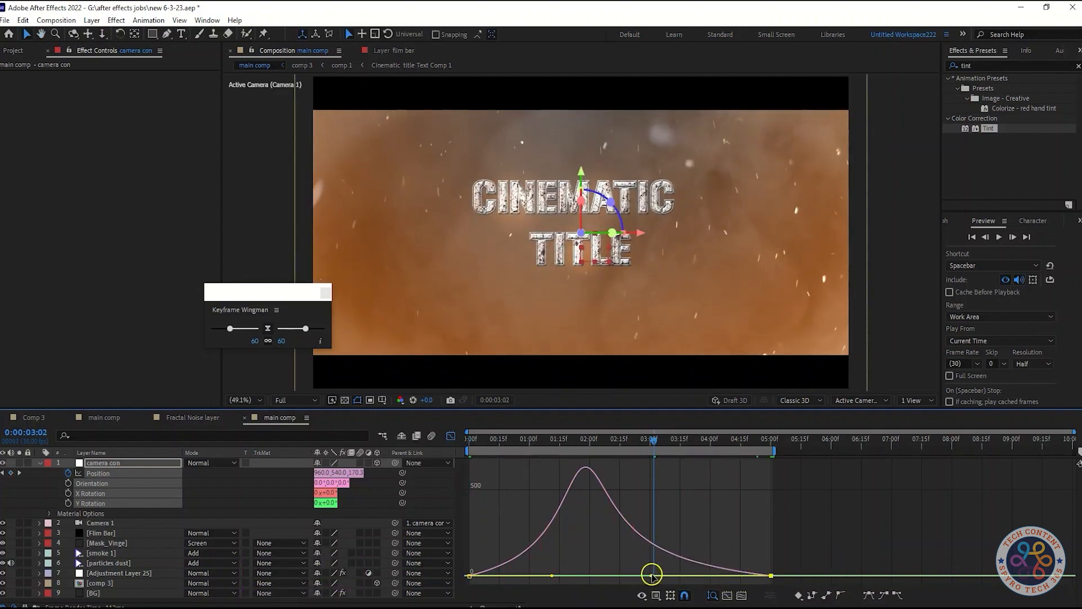
# Set the last position keyframe's easing to 65 with Keyframe Wingman and play from the start.
pyautogui.moveTo(294, 328); pyautogui.dragTo(309, 330)
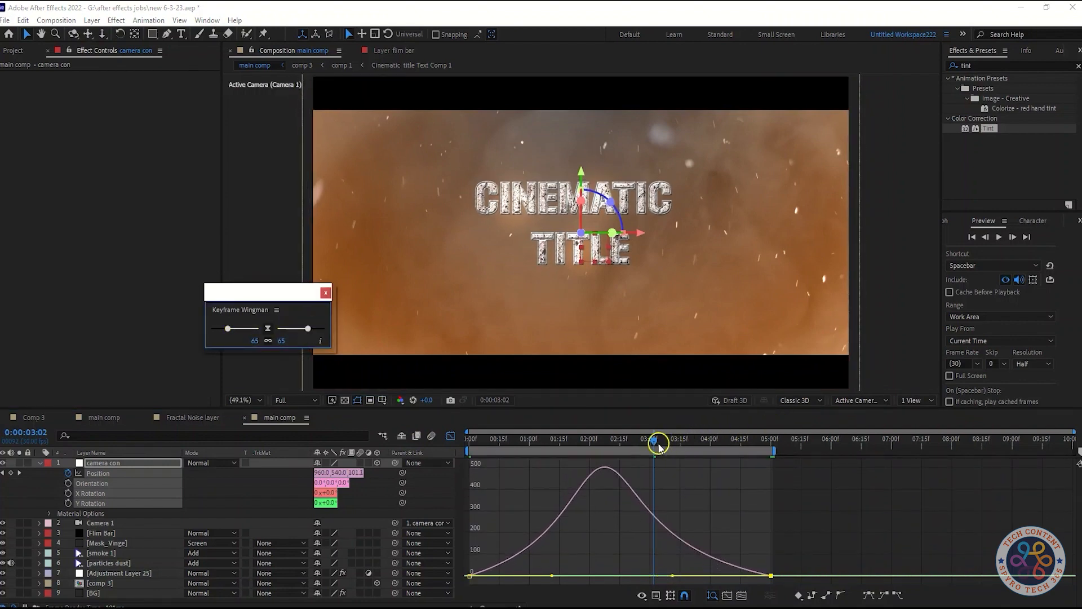
pyautogui.moveTo(654, 441); pyautogui.dragTo(447, 481)
pyautogui.press('space')
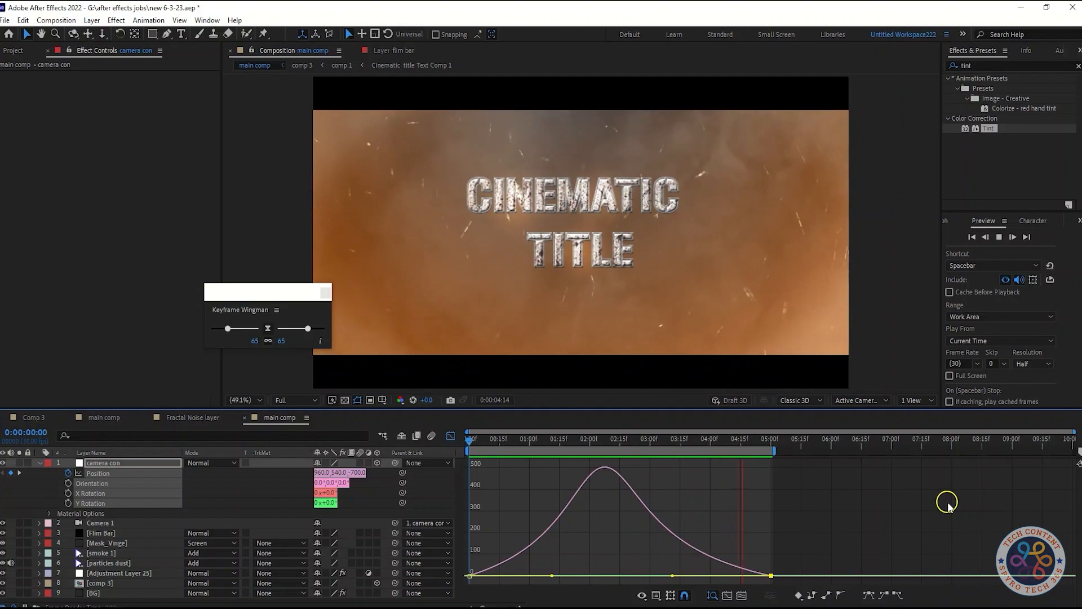
# Close the graph editor, stop playback, return to the start and collapse camera con's properties.
pyautogui.click(451, 436)
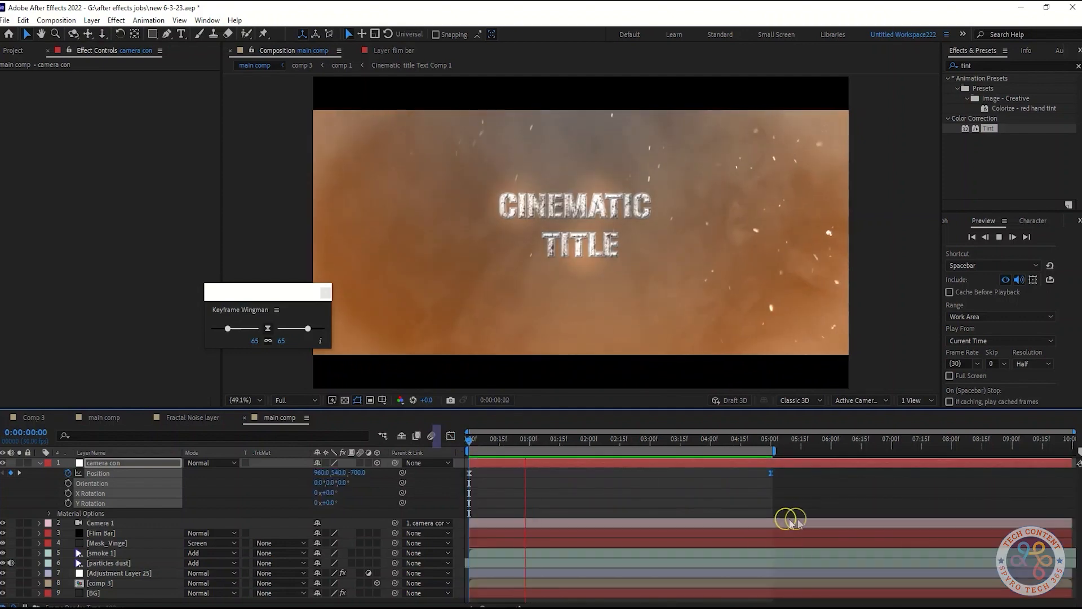
pyautogui.press('space')
pyautogui.click(560, 443)
pyautogui.moveTo(560, 444); pyautogui.dragTo(428, 458)
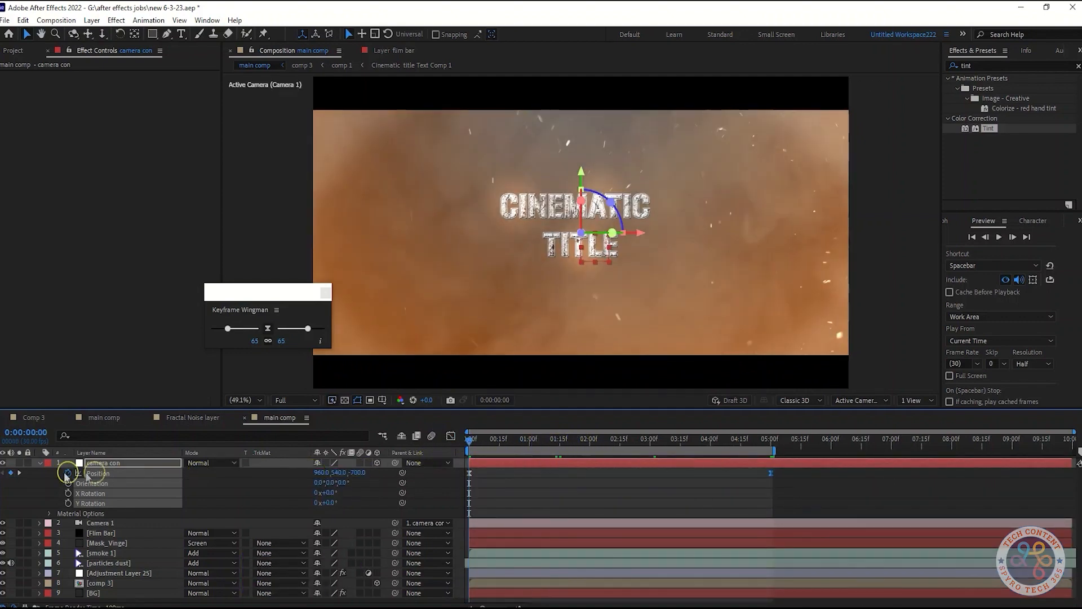
pyautogui.click(40, 463)
pyautogui.click(186, 570)
# Fit main comp in the viewer and play it from the start to examine the title with comp 3's Curves adjustment.
pyautogui.moveTo(483, 441); pyautogui.dragTo(717, 441)
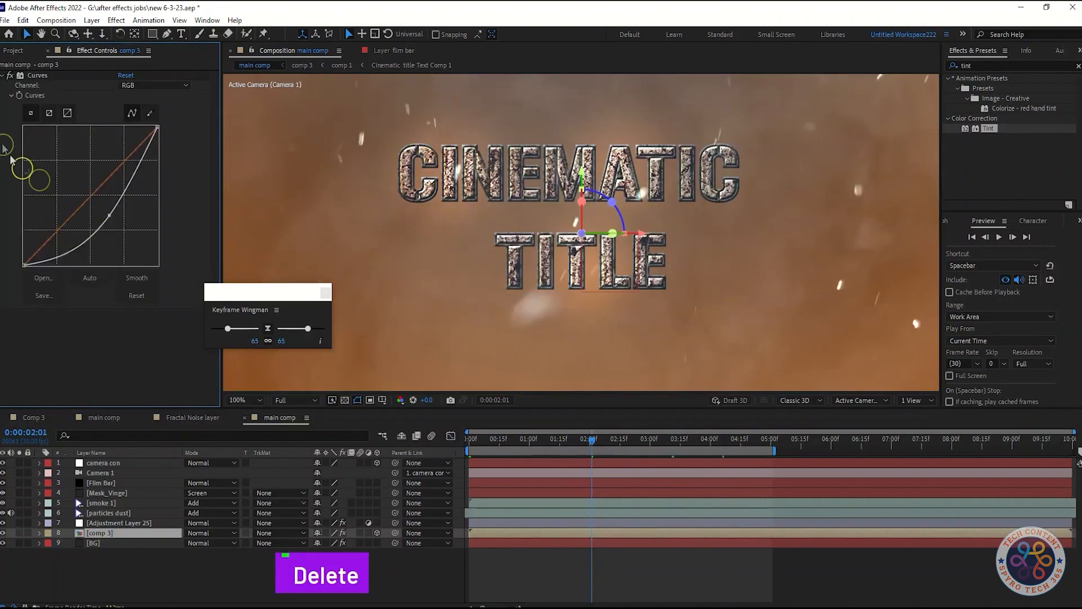
pyautogui.click(238, 402)
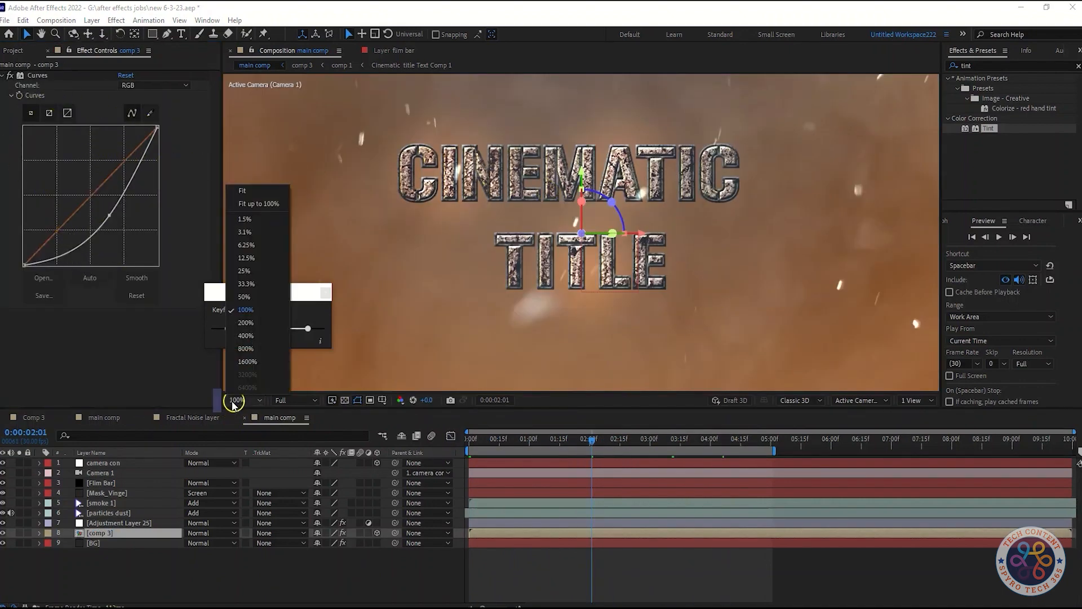
pyautogui.click(248, 196)
pyautogui.moveTo(598, 446); pyautogui.dragTo(468, 443)
pyautogui.press('space')
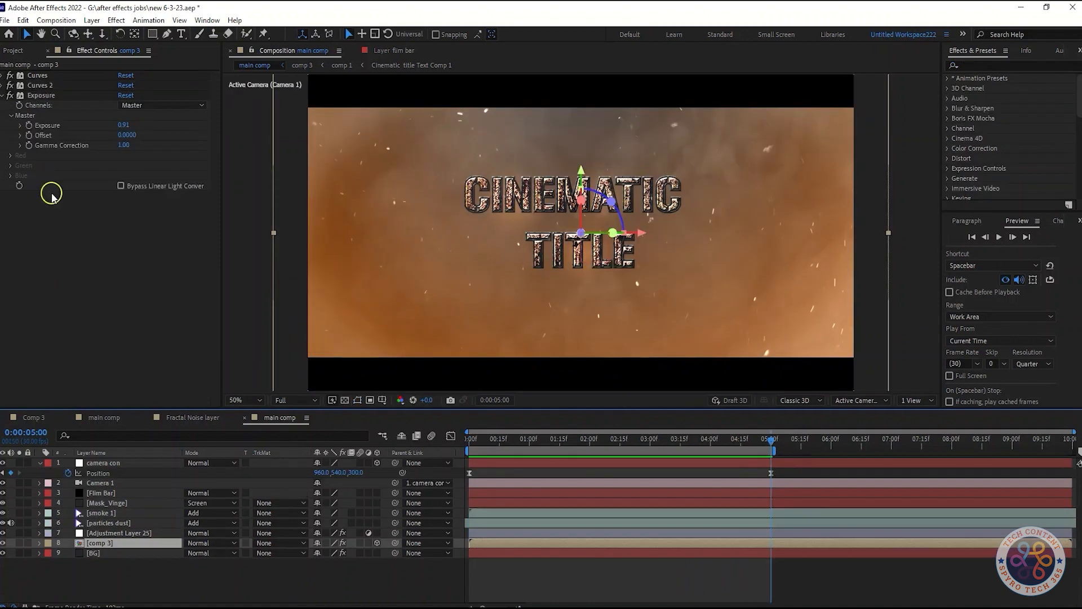
# Shape the second Curves effect on comp 3 into an S-curve for stronger title contrast.
pyautogui.click(68, 216)
pyautogui.click(6, 85)
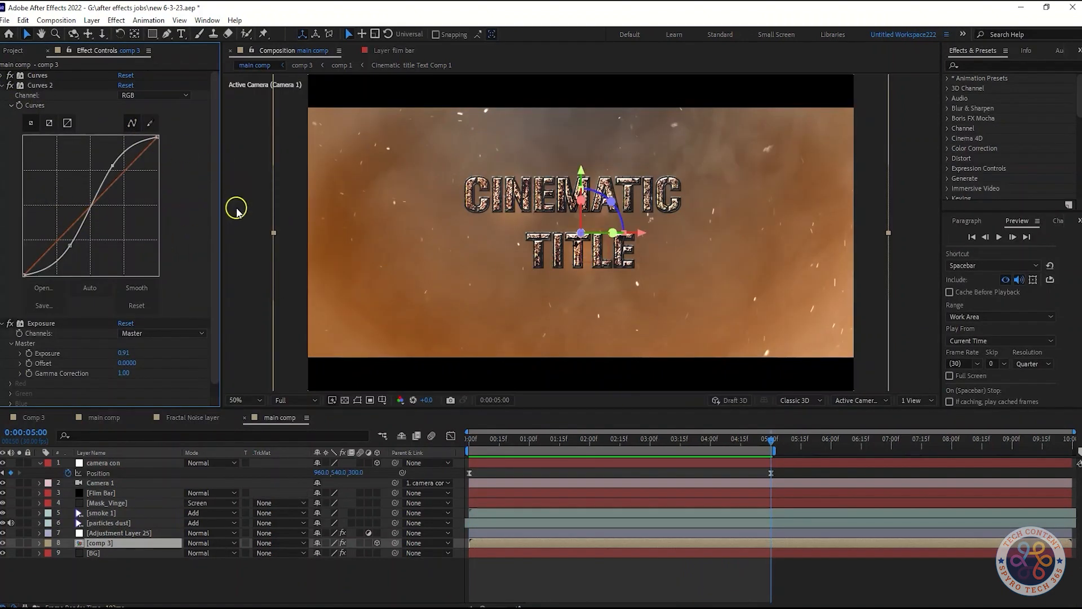
# Raise the upper point of the Curves 2 RGB curve on comp 3 to brighten the title's highlights.
pyautogui.click(250, 581)
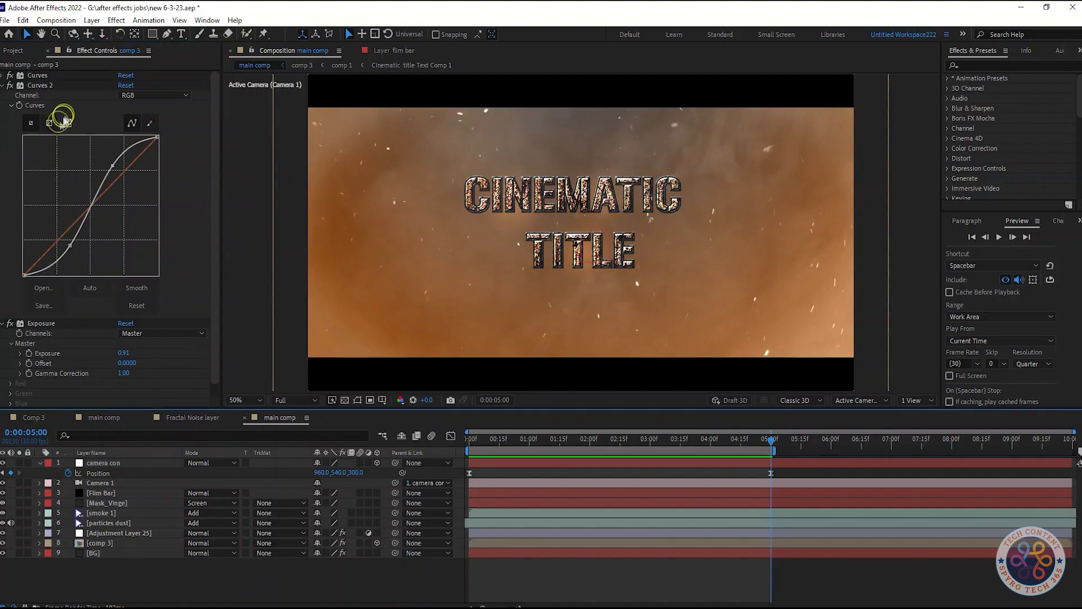
pyautogui.moveTo(111, 165)
pyautogui.mouseDown()
pyautogui.moveTo(119, 170)
pyautogui.moveTo(108, 164)
pyautogui.mouseUp()
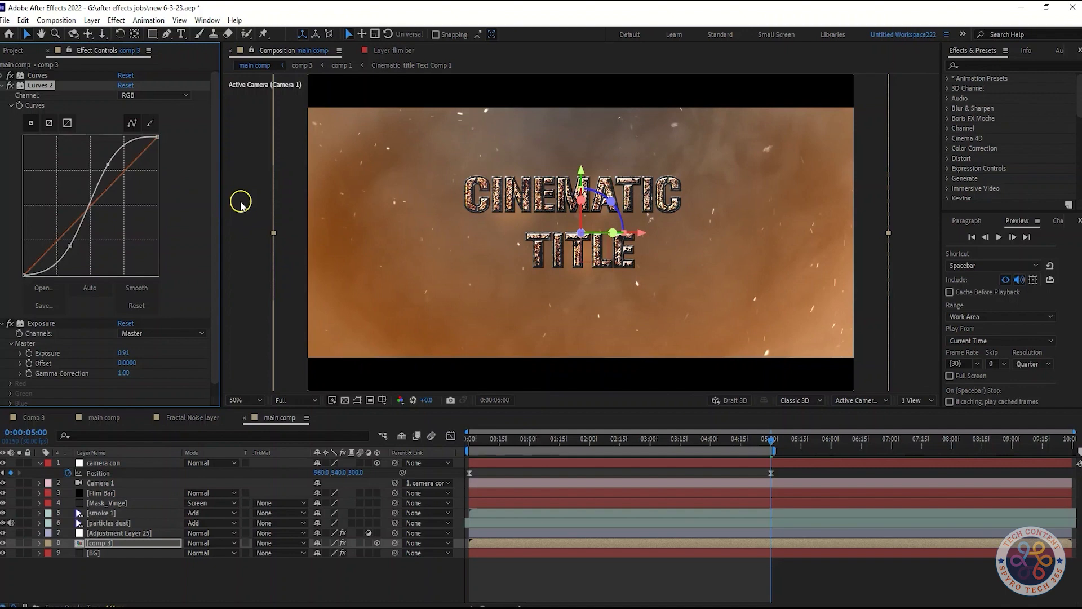
pyautogui.moveTo(110, 164); pyautogui.dragTo(111, 165)
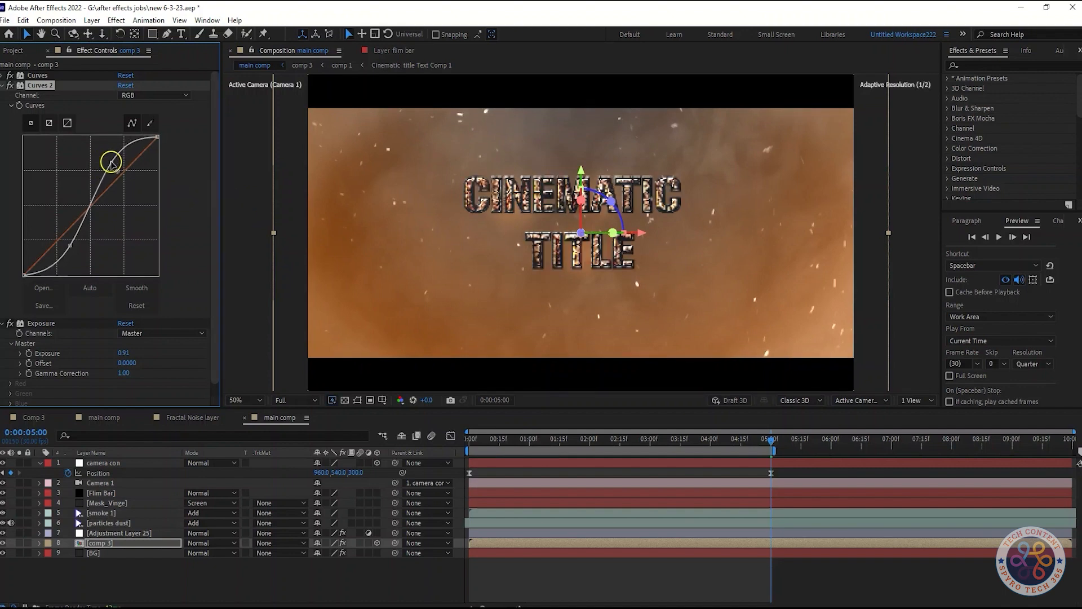
pyautogui.moveTo(116, 160); pyautogui.dragTo(107, 161)
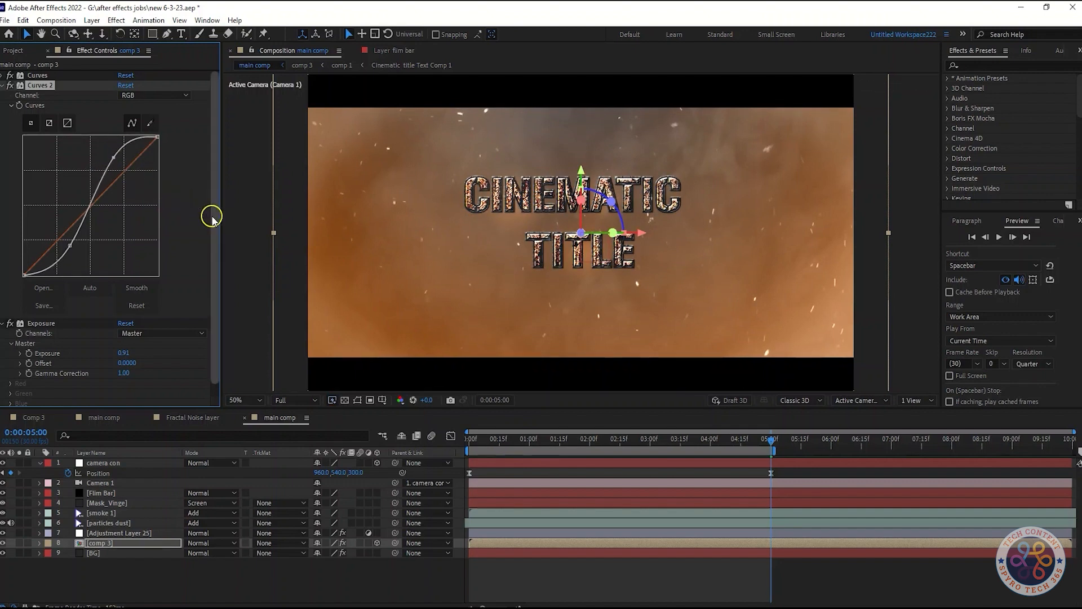
pyautogui.moveTo(114, 158)
pyautogui.mouseDown()
pyautogui.moveTo(107, 167)
pyautogui.moveTo(119, 154)
pyautogui.mouseUp()
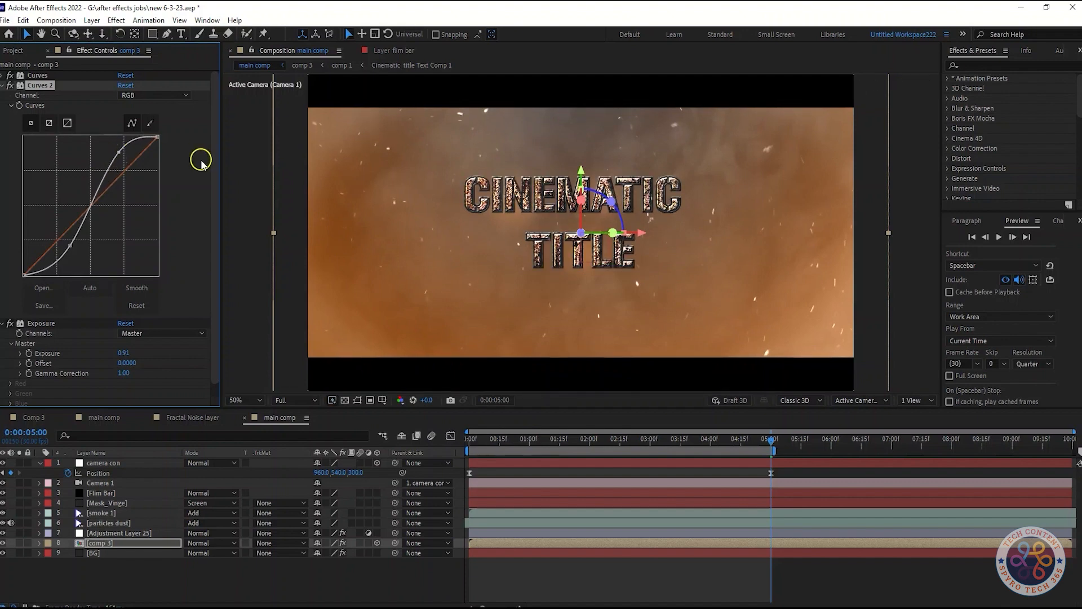
# Set the Master Exposure of comp 3's Exposure effect to 0.92 and deselect the layer.
pyautogui.scroll(-1, 202, 163)
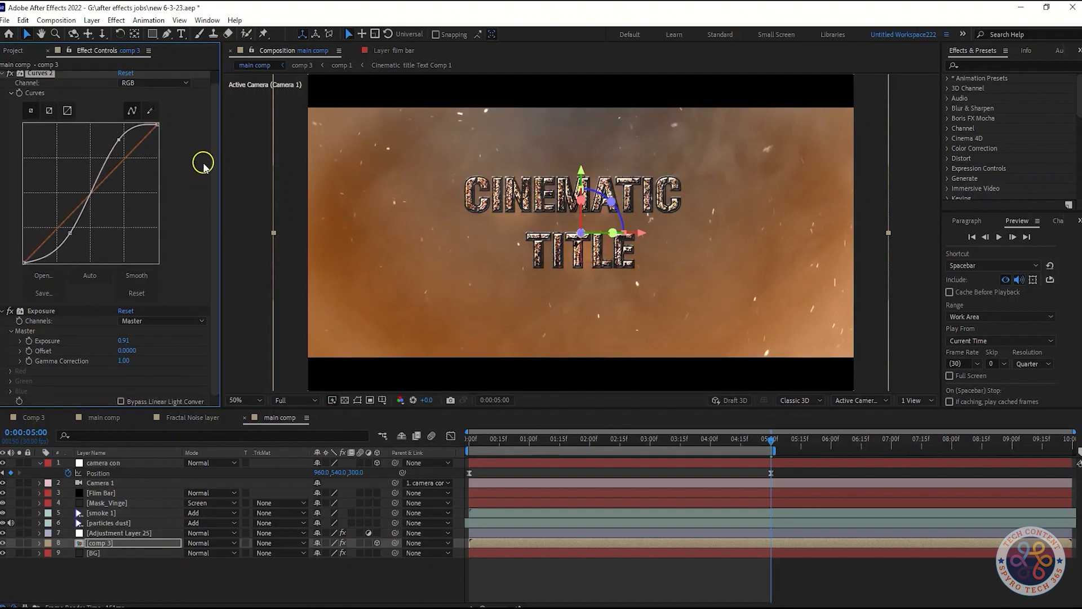
pyautogui.scroll(1, 204, 164)
pyautogui.scroll(-1, 203, 164)
pyautogui.moveTo(127, 341); pyautogui.dragTo(130, 340)
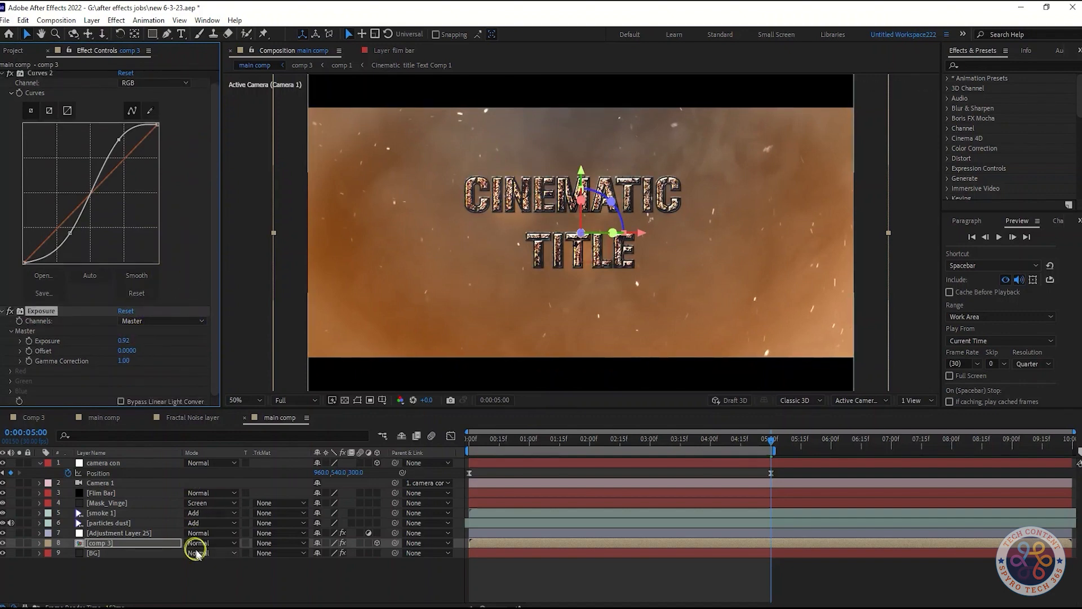
pyautogui.click(209, 580)
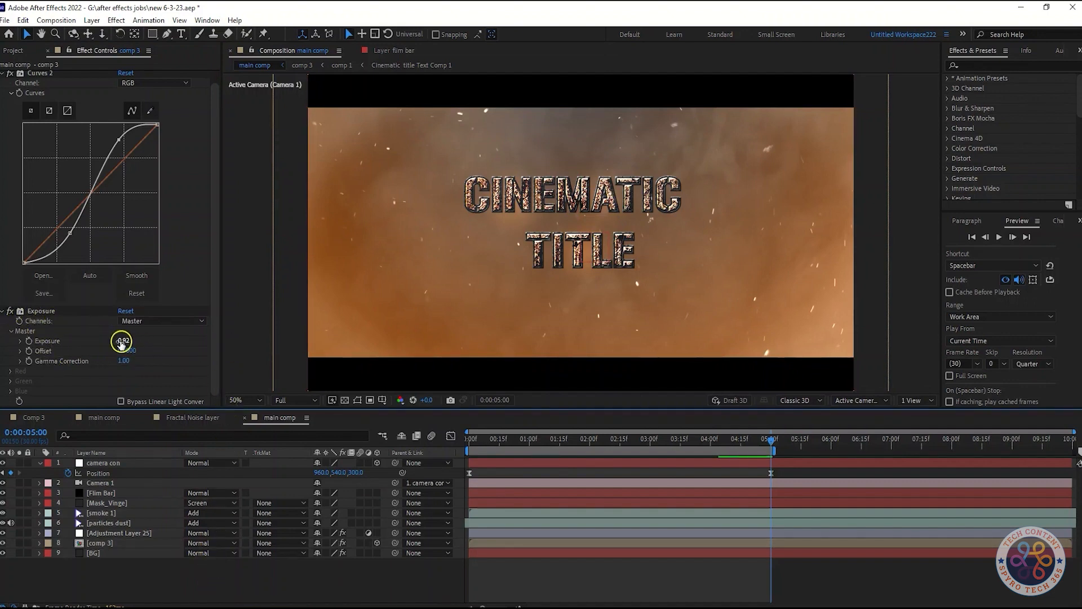
# Replace camera con's Position keyframe at 5 seconds with a new Z value that brings the camera closer to the title.
pyautogui.moveTo(772, 442); pyautogui.dragTo(451, 451)
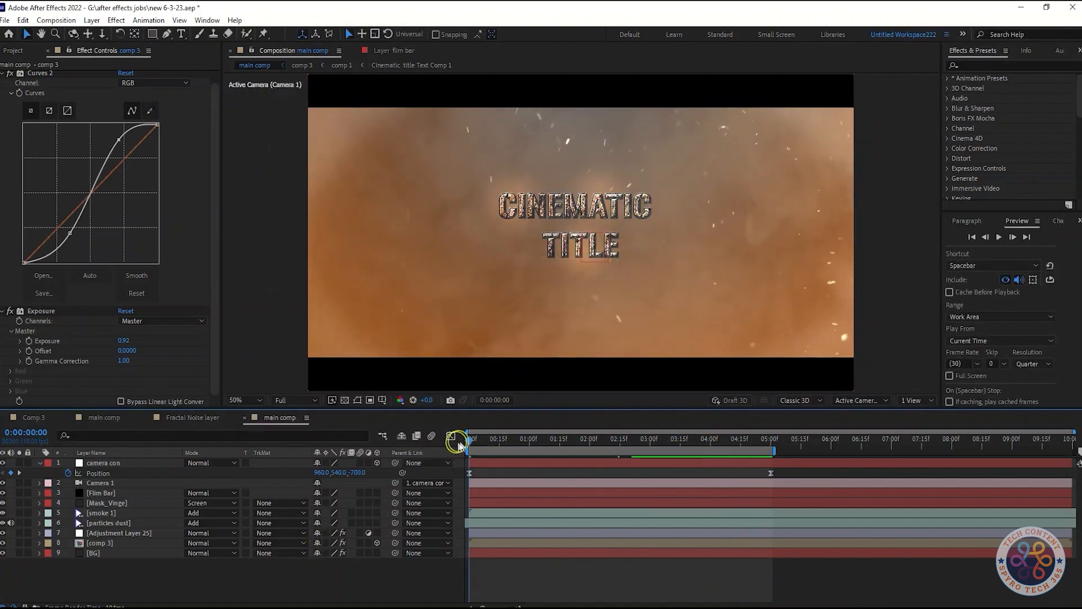
pyautogui.click(772, 439)
pyautogui.click(771, 473)
pyautogui.press('Delete')
pyautogui.moveTo(776, 443); pyautogui.dragTo(774, 444)
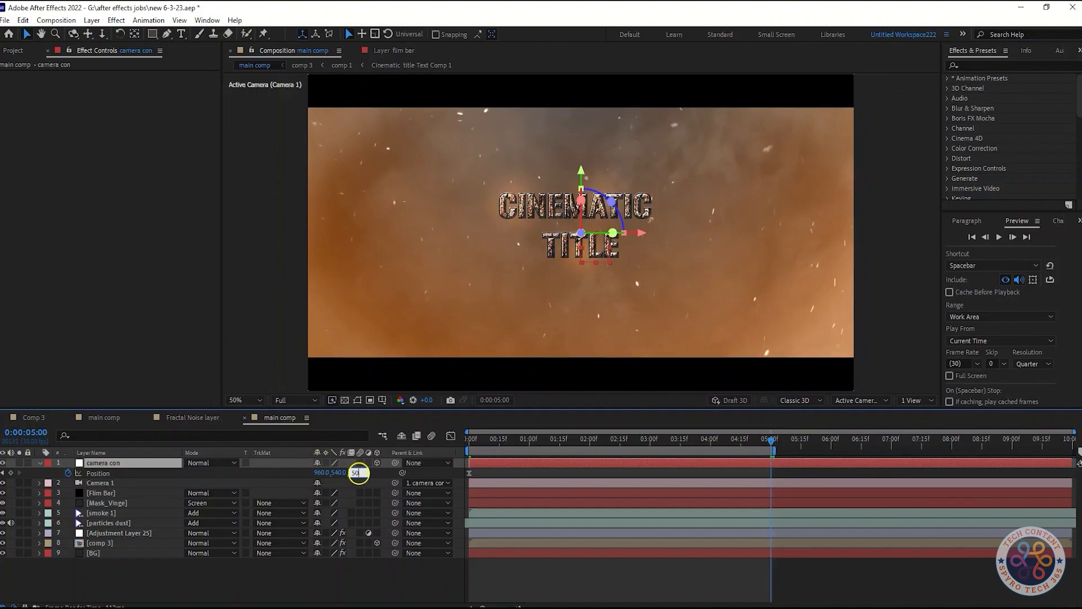
pyautogui.moveTo(358, 474); pyautogui.dragTo(360, 474)
# Check camera con's Position in the graph editor, and play main comp from the start to examine the camera move.
pyautogui.moveTo(776, 443); pyautogui.dragTo(454, 460)
pyautogui.click(451, 435)
pyautogui.click(451, 435)
pyautogui.click(451, 434)
pyautogui.click(452, 435)
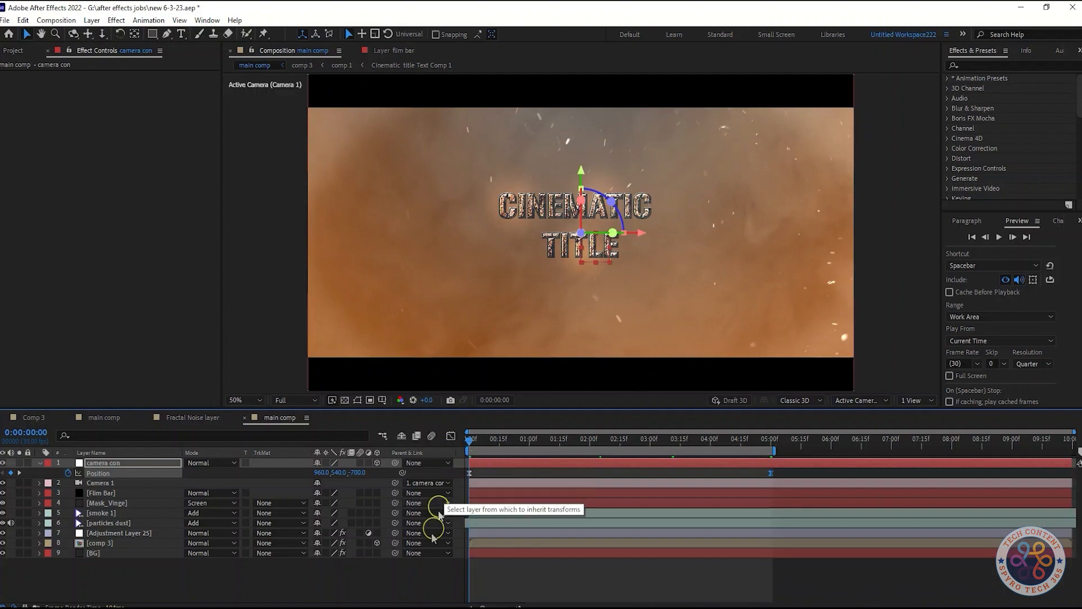
pyautogui.press('space')
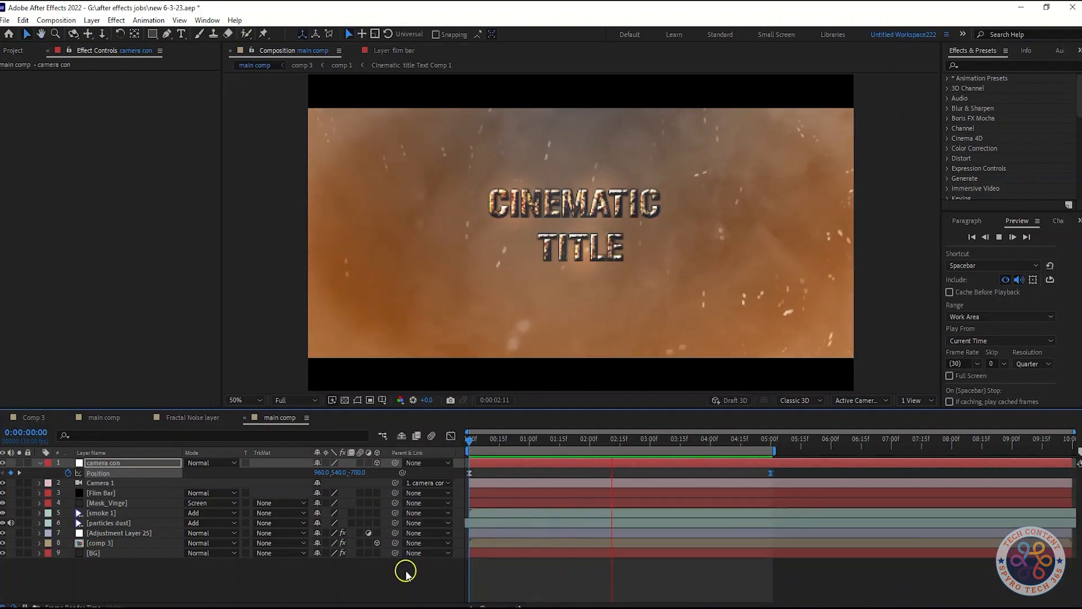
# Show camera con's Position speed graph and play main comp from near the start at Full preview resolution.
pyautogui.click(494, 441)
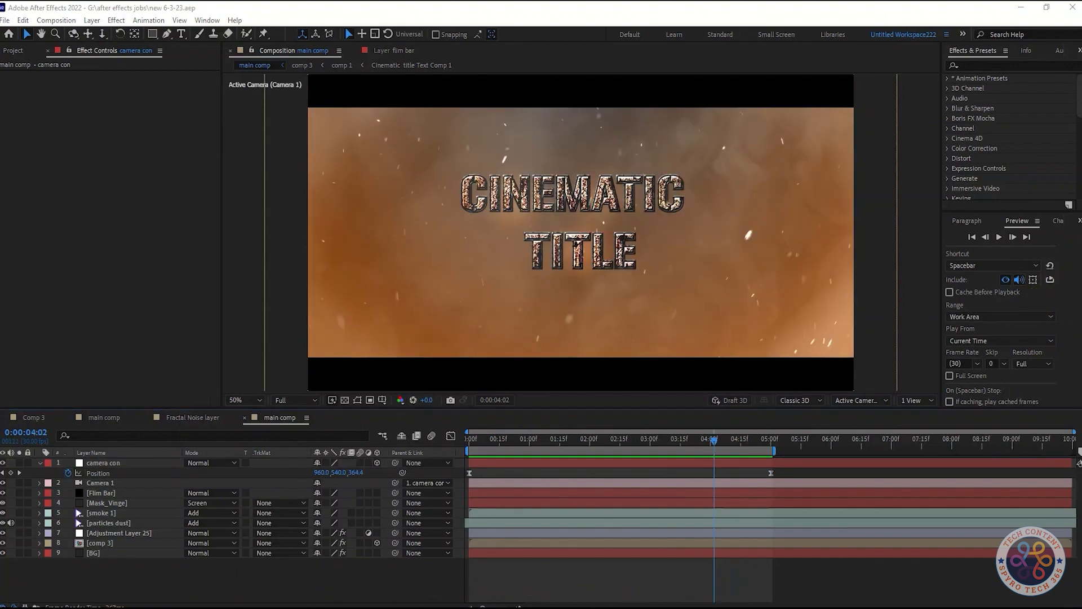
pyautogui.hotkey('shift', 'F3')
pyautogui.moveTo(553, 577); pyautogui.dragTo(520, 580)
pyautogui.moveTo(713, 446); pyautogui.dragTo(470, 488)
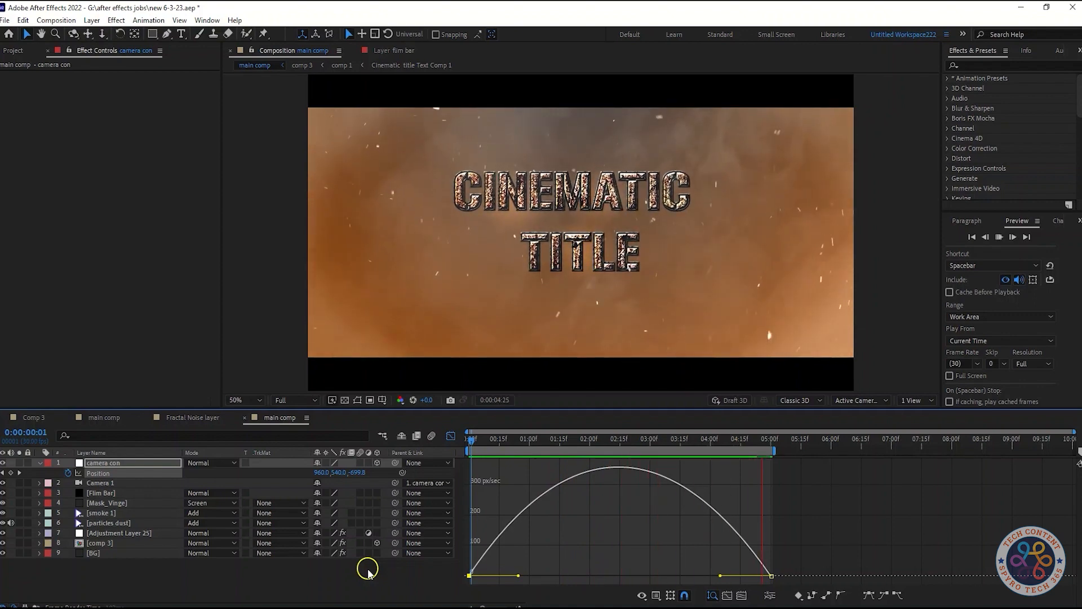
pyautogui.press('space')
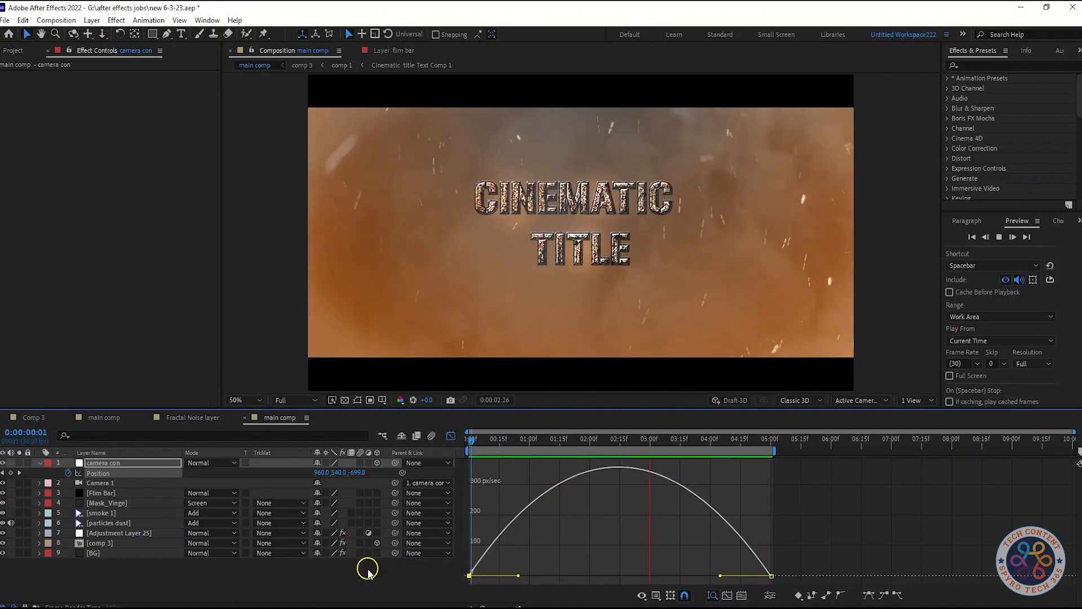